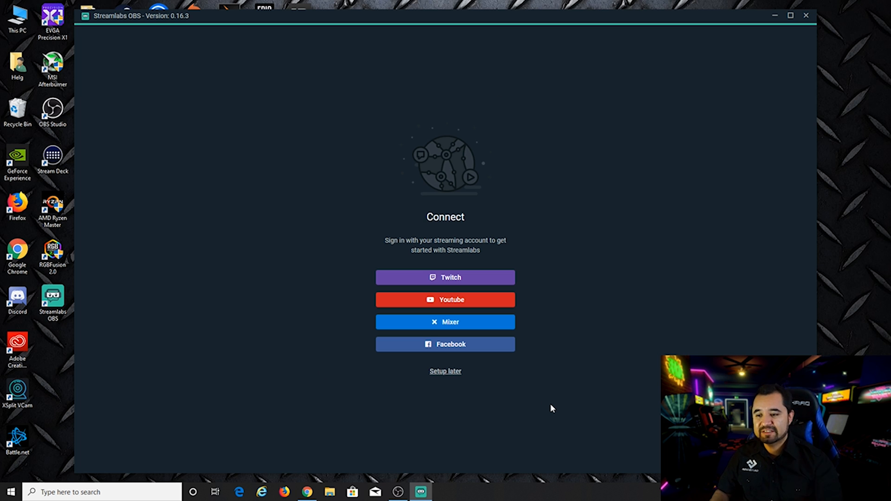
Connect Streamlabs to Mixer by signing in with a Microsoft account, entering the account e-mail, and approve the requested permissions.
left_click(452, 328)
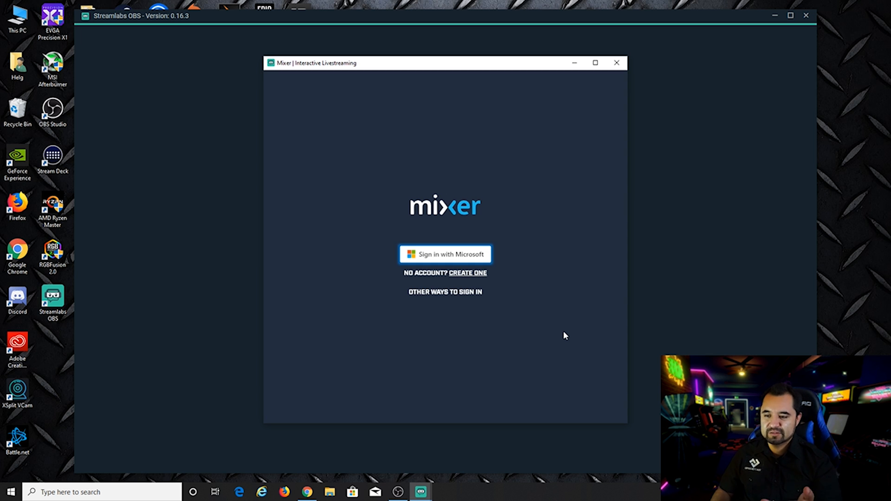
left_click(454, 257)
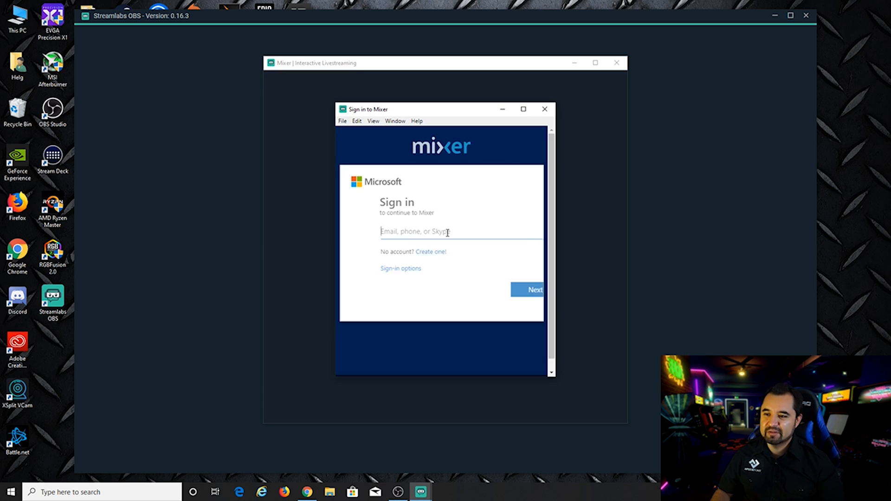
type("h")
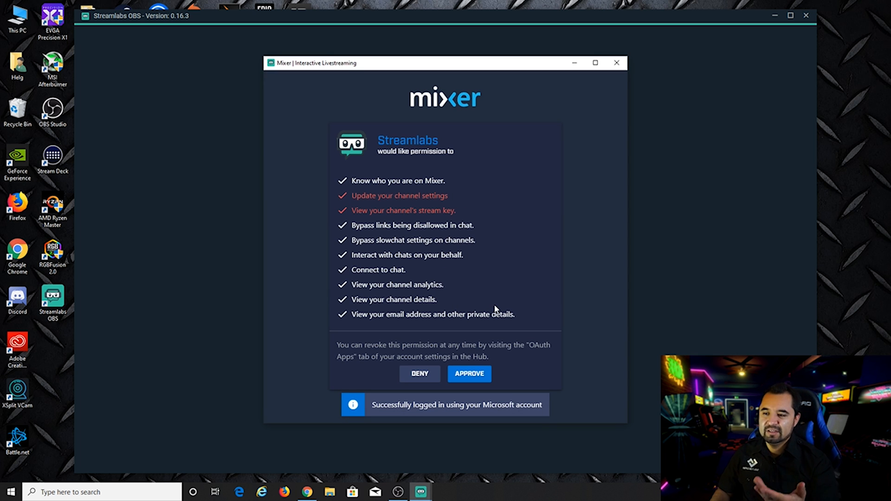
left_click(470, 373)
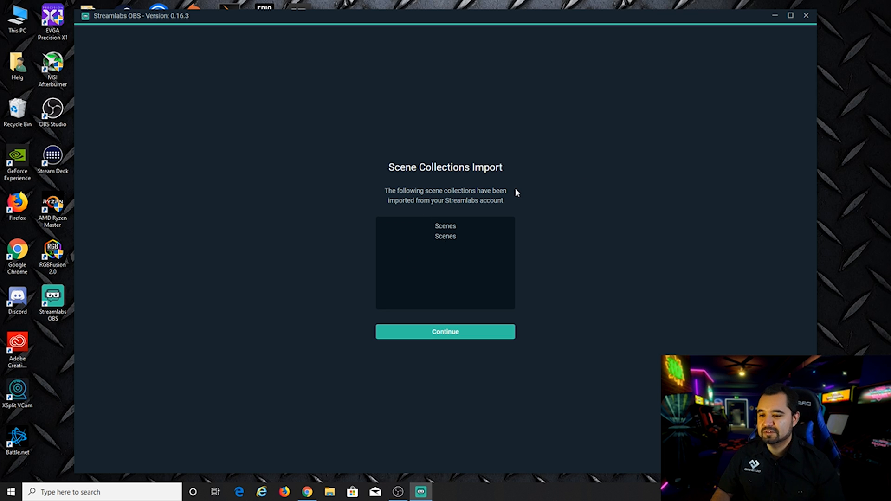
Complete the remaining setup from the scene collections import onward, and maximize the editor window without the Scene Collections tip.
left_click(514, 328)
left_click(454, 291)
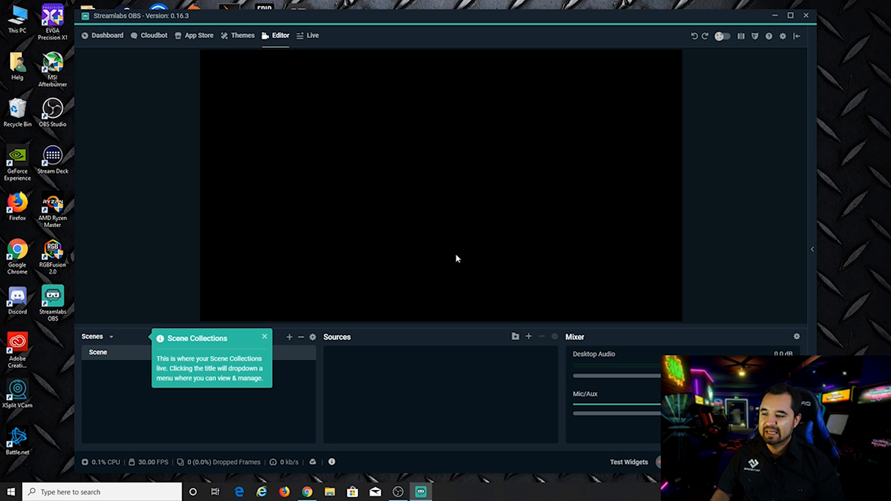
left_click(264, 336)
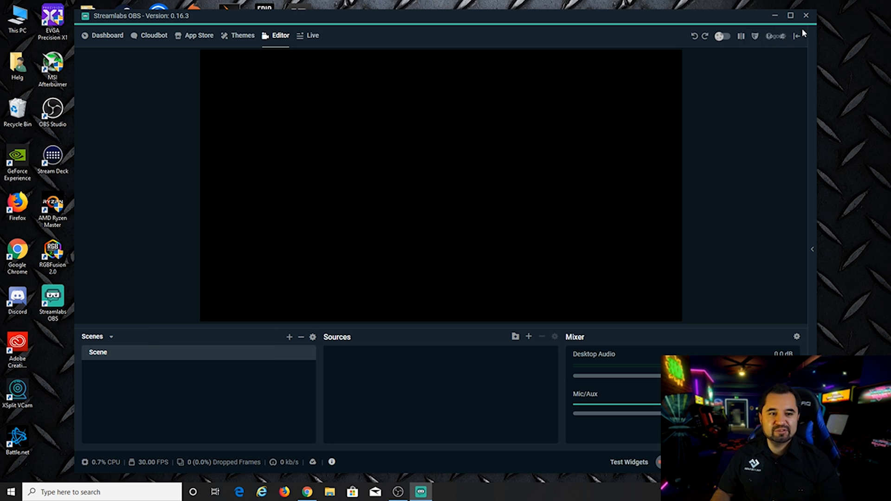
left_click(790, 15)
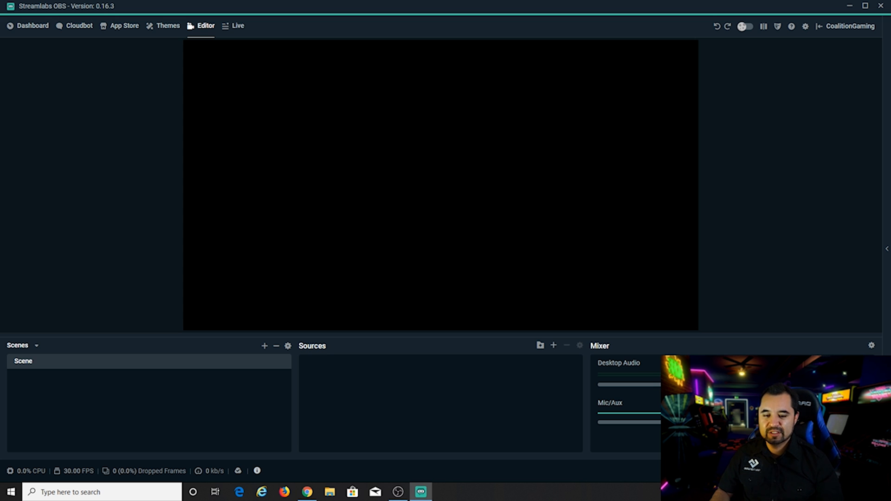
Review the available output devices in the Desktop Audio properties and leave without saving changes.
right_click(791, 234)
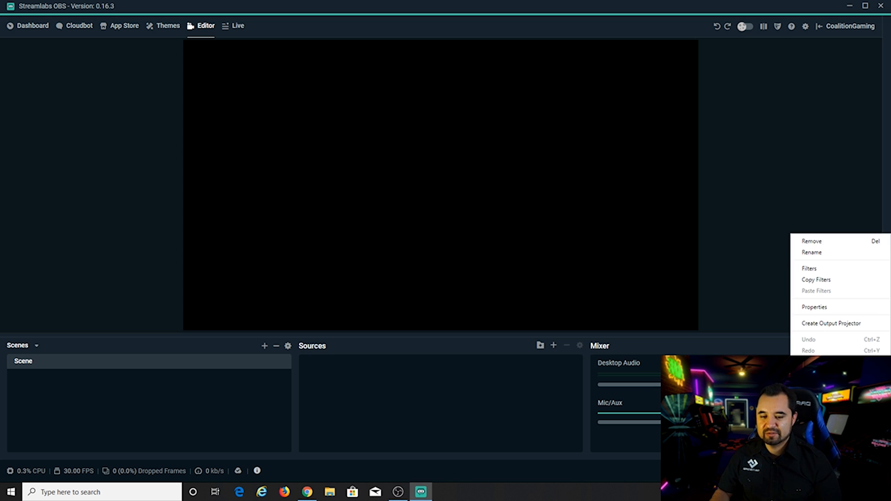
left_click(817, 307)
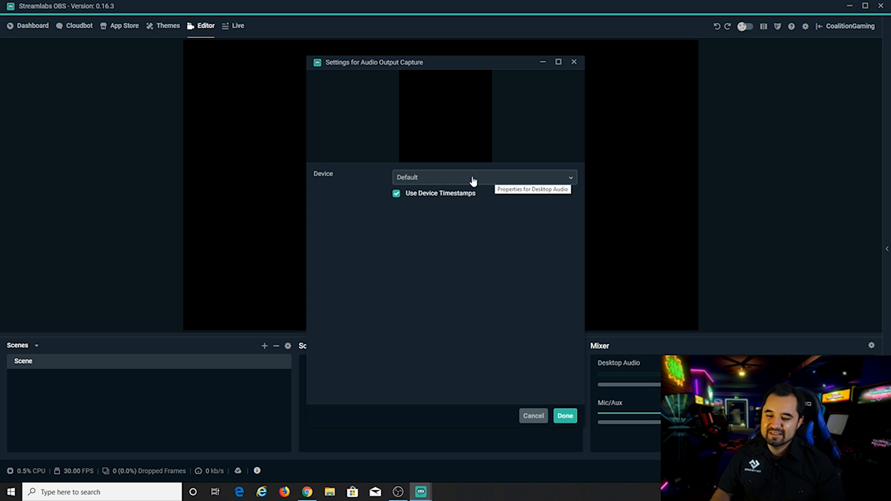
left_click(539, 180)
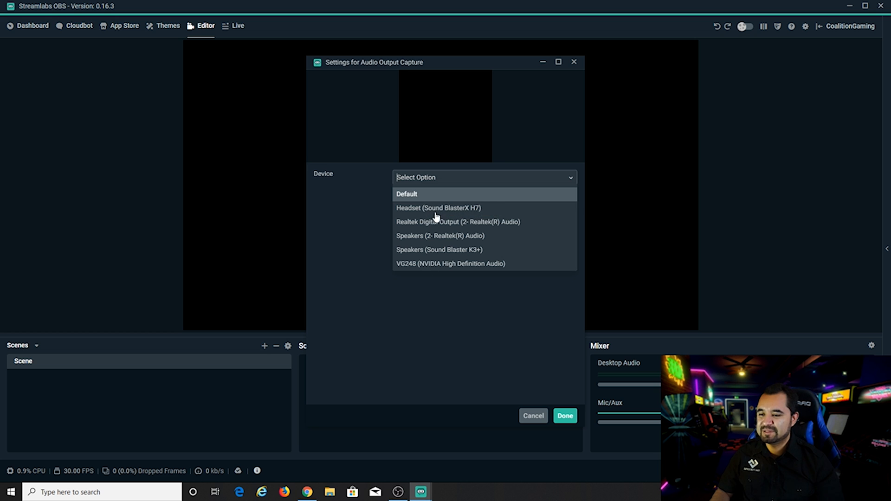
left_click(427, 282)
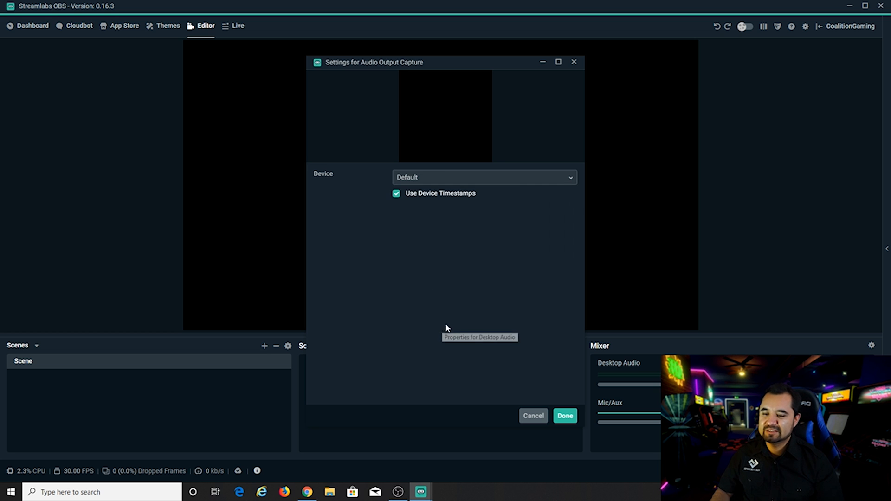
left_click(535, 418)
Set the Mic/Aux input device to Microphone (Sound Blaster K3+).
left_click(864, 422)
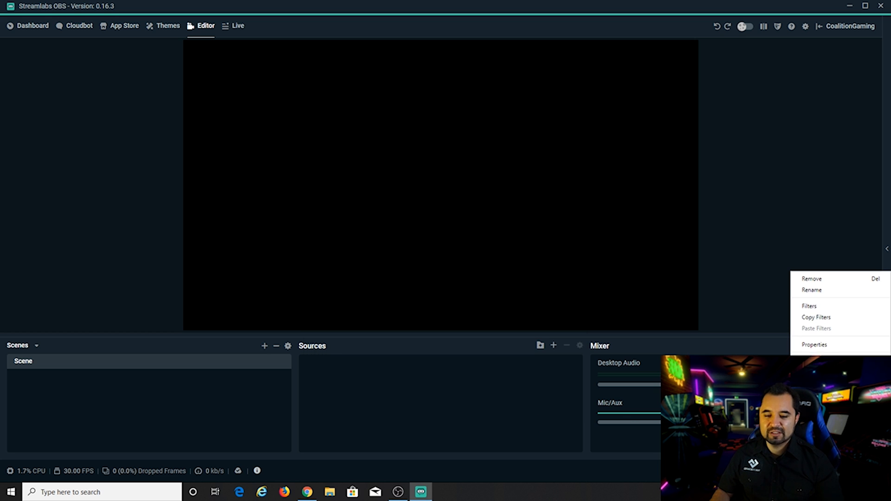
left_click(814, 344)
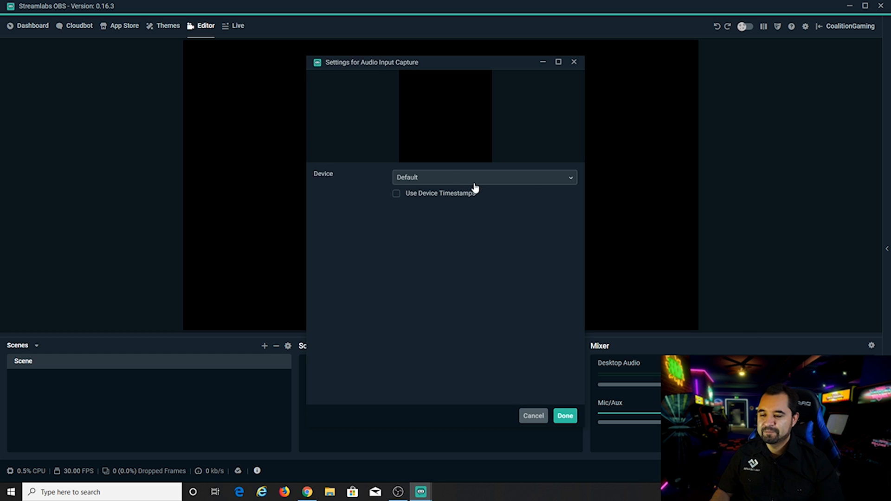
left_click(444, 180)
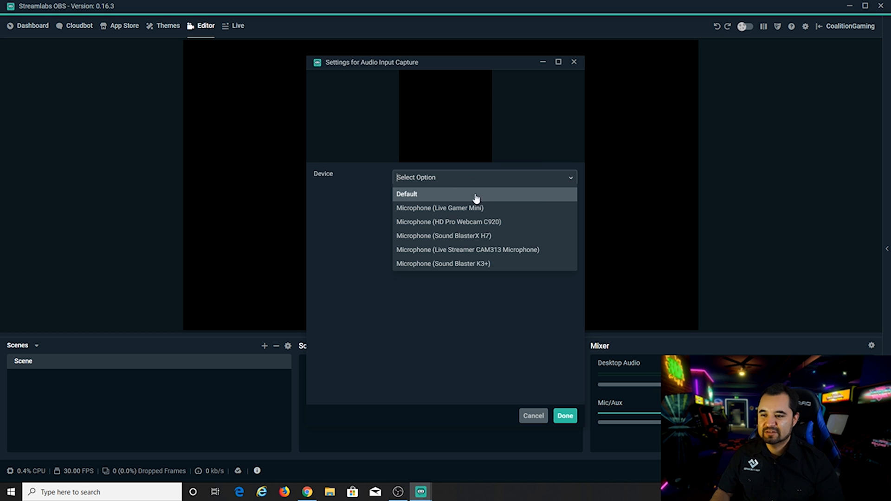
left_click(469, 264)
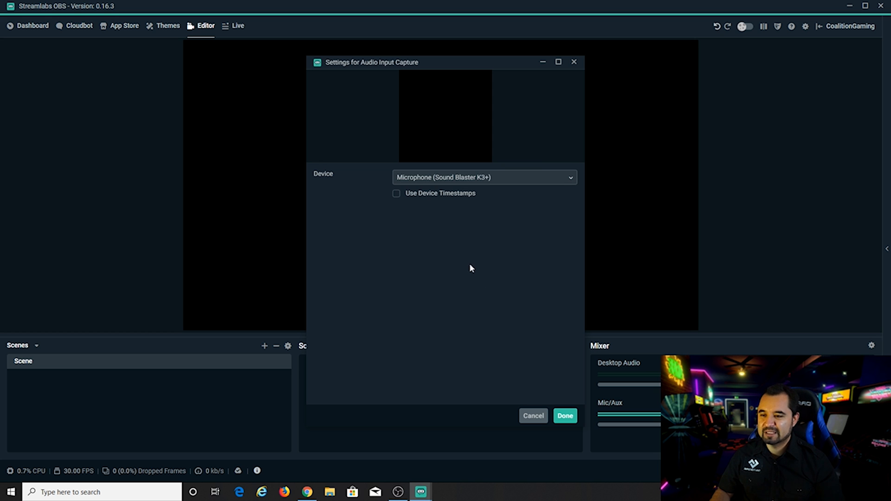
left_click(572, 416)
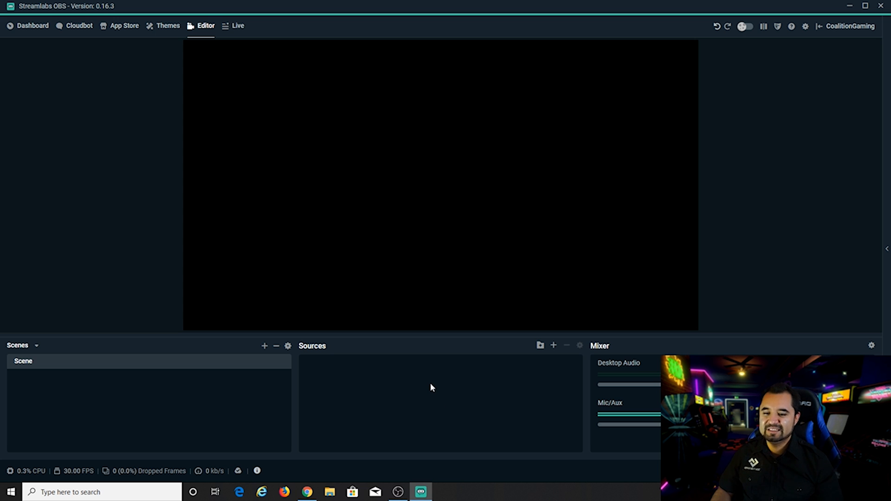
Install the Glitch 2 - by Nerd or Die overlay from the scene themes.
left_click(168, 27)
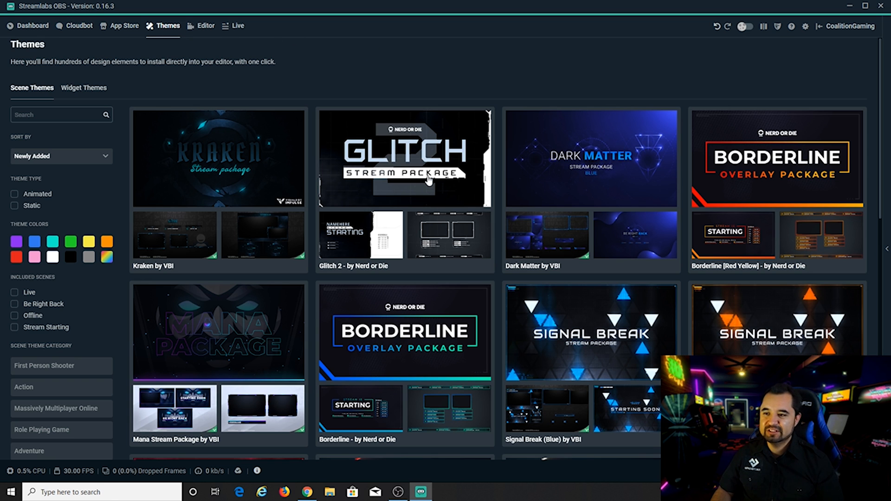
left_click(411, 180)
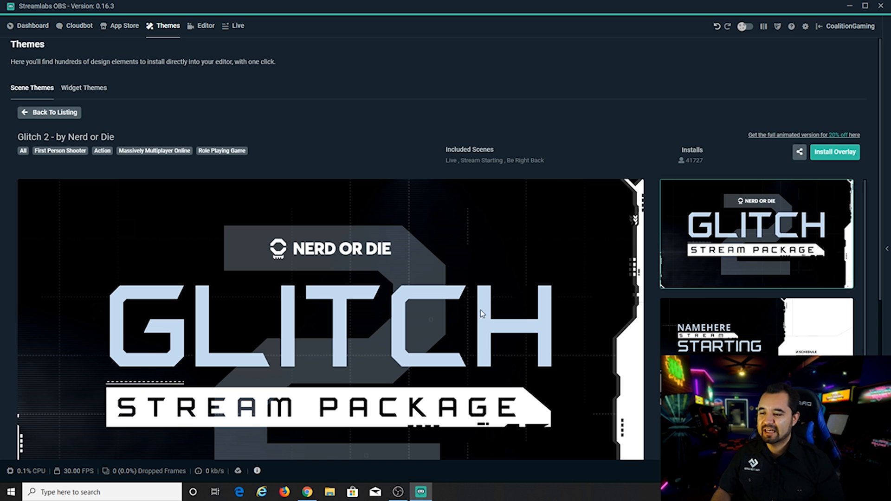
scroll(598, 238, "down", 1)
scroll(566, 255, "up", 1)
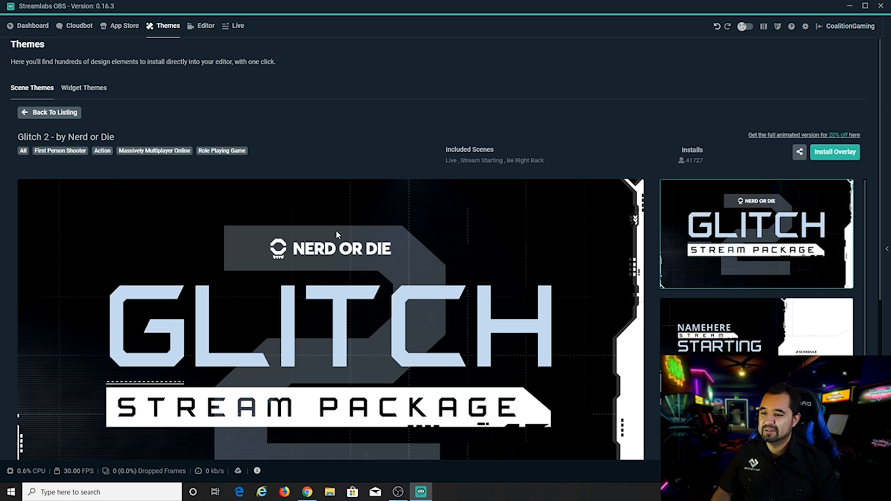
left_click(830, 155)
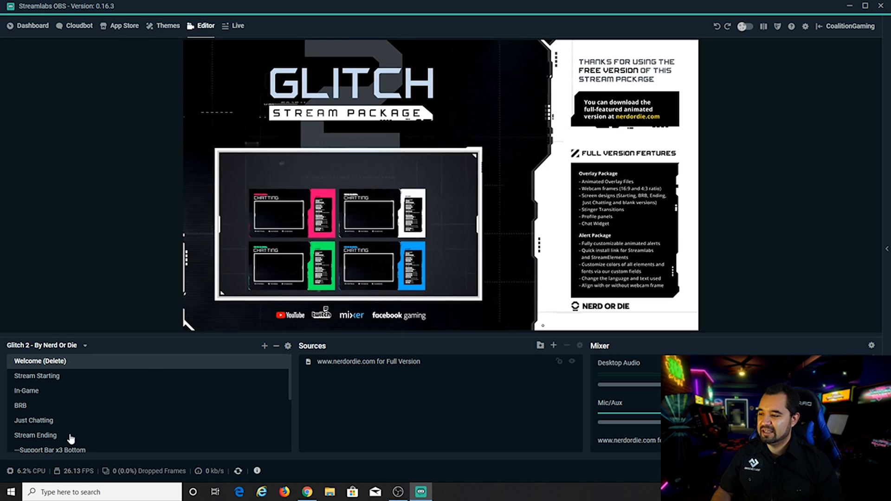
Look over the installed scenes and remove the Welcome (Delete) scene from the Glitch 2 collection.
scroll(65, 380, "down", 2)
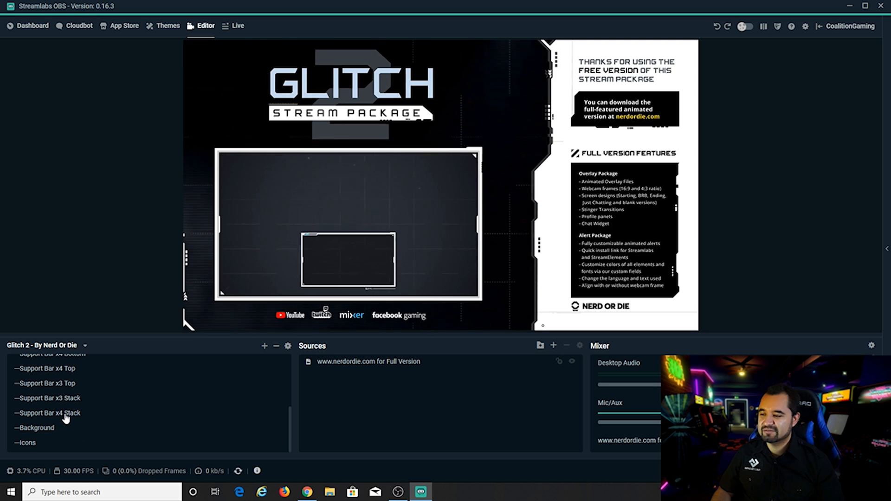
scroll(65, 418, "up", 2)
scroll(54, 394, "down", 2)
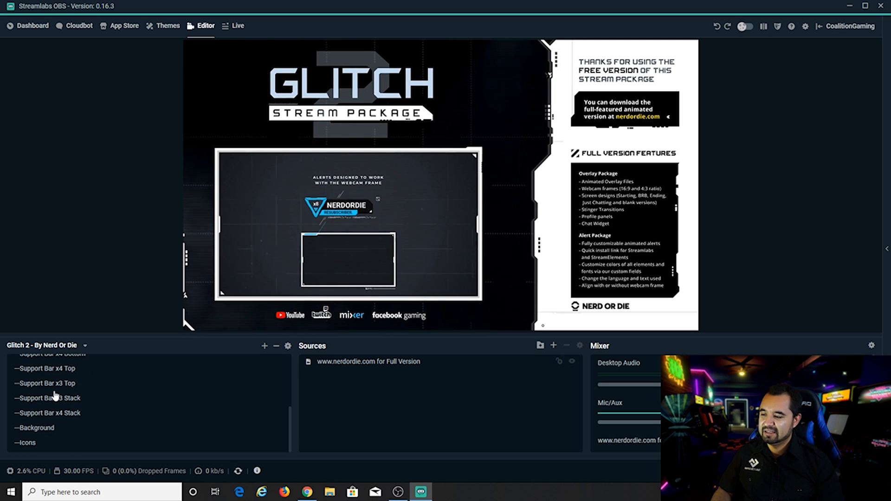
scroll(85, 436, "up", 2)
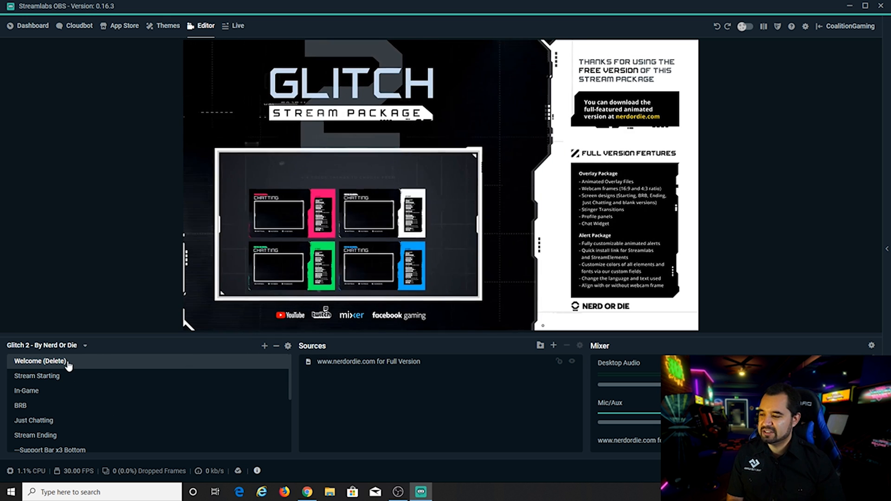
left_click(277, 345)
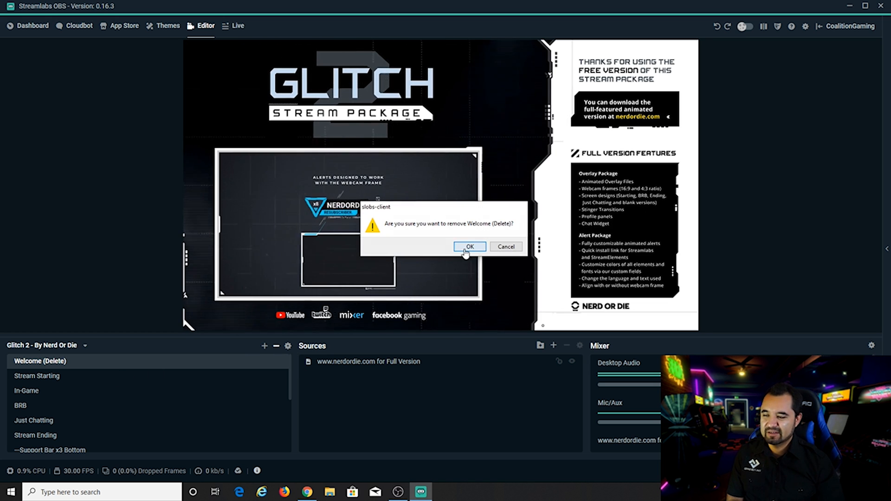
left_click(469, 247)
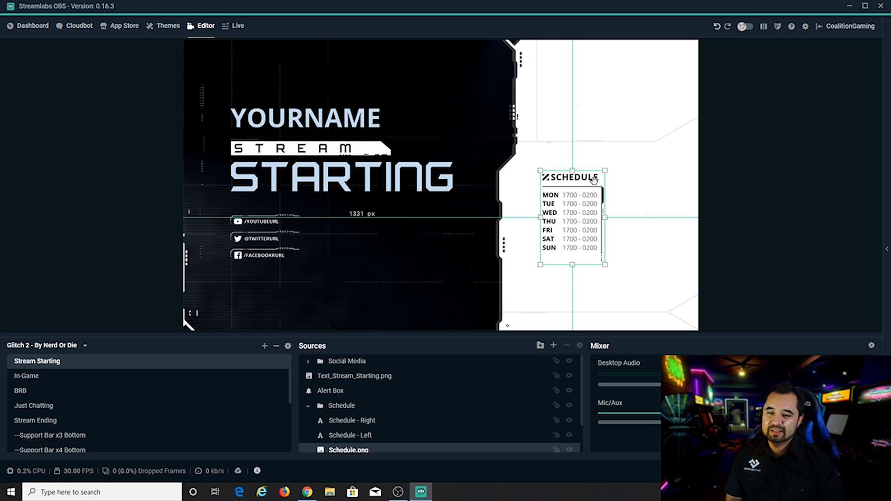
Select the schedule image, background, weekday text and time text in the Stream Starting scene to identify their sources.
left_click(594, 181)
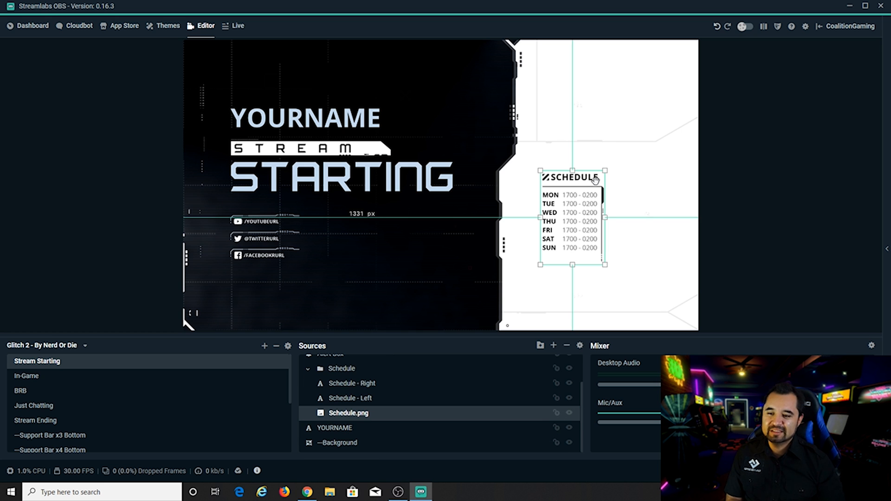
left_click(636, 181)
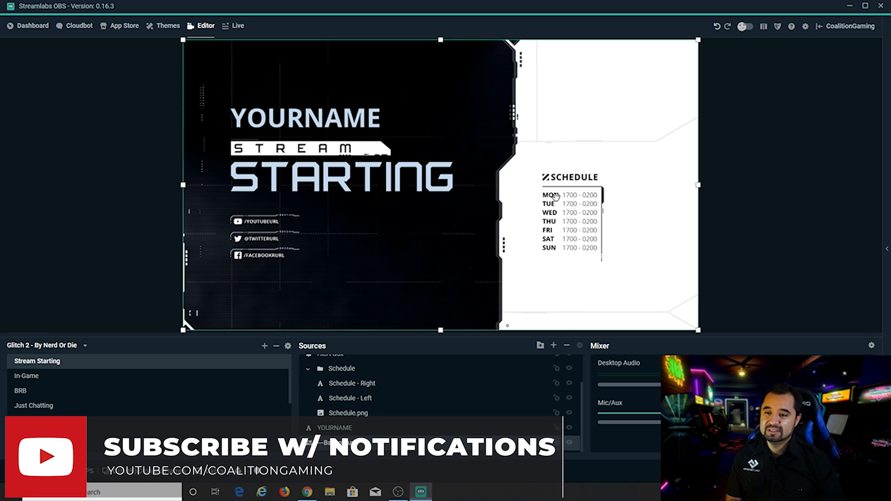
left_click(551, 211)
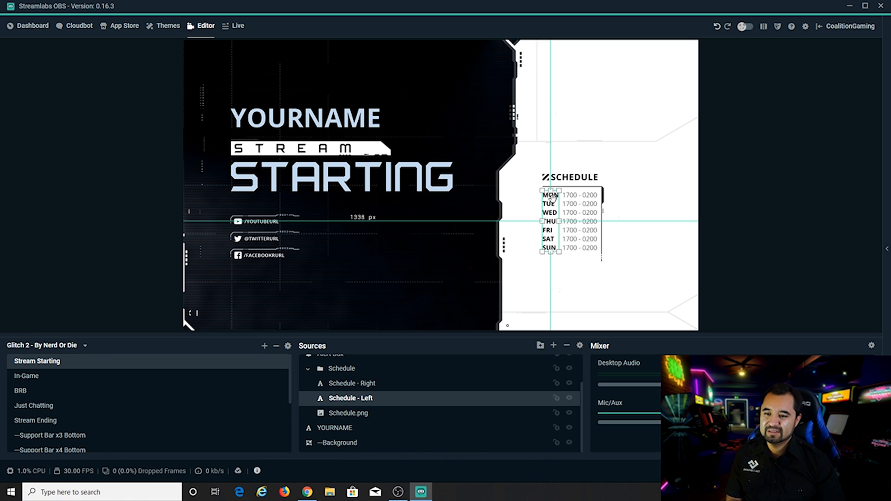
left_click(577, 196)
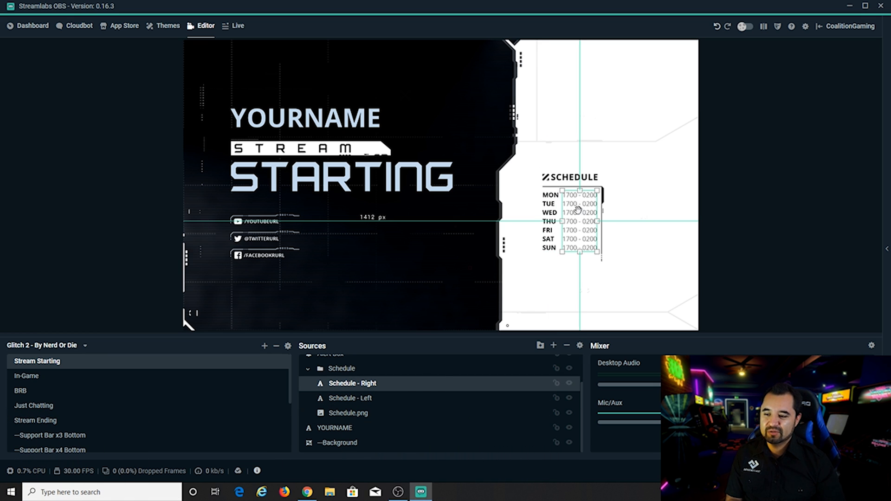
left_click(545, 200)
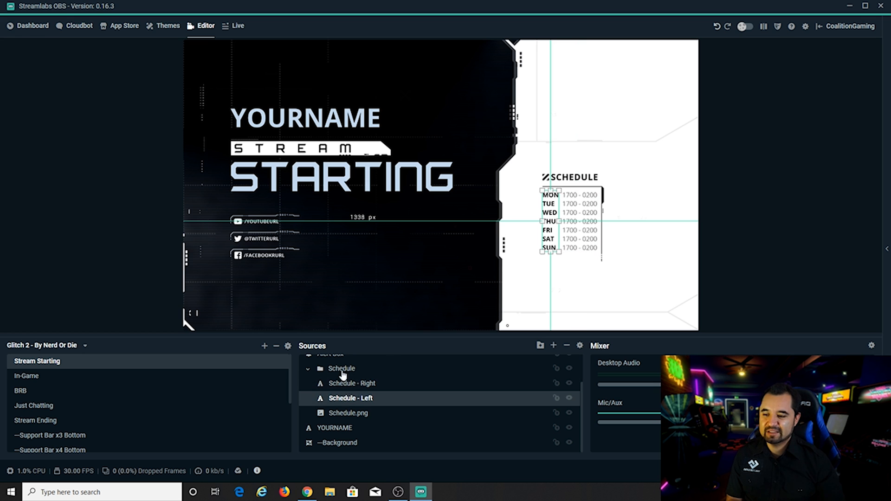
Replace the first time entry in the Schedule - Right text source with 6pm-9pm.
left_click(577, 202)
double_click(572, 205)
left_click(365, 385)
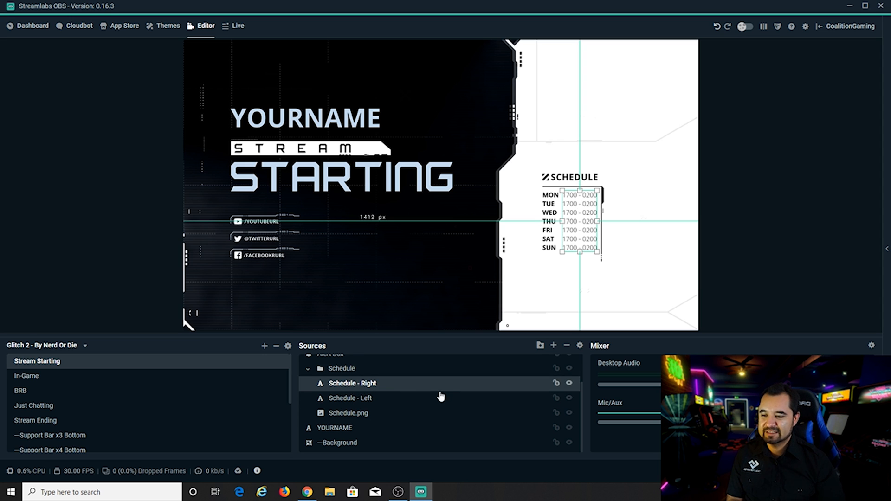
double_click(369, 385)
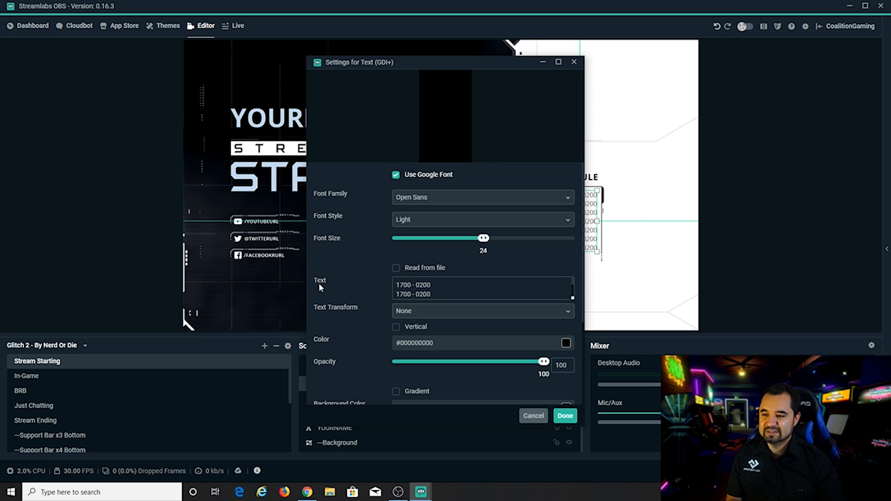
left_click_drag(432, 285, 384, 282)
key("BackSpace")
left_click_drag(440, 292, 370, 297)
left_click(443, 294)
scroll(444, 294, "up", 1)
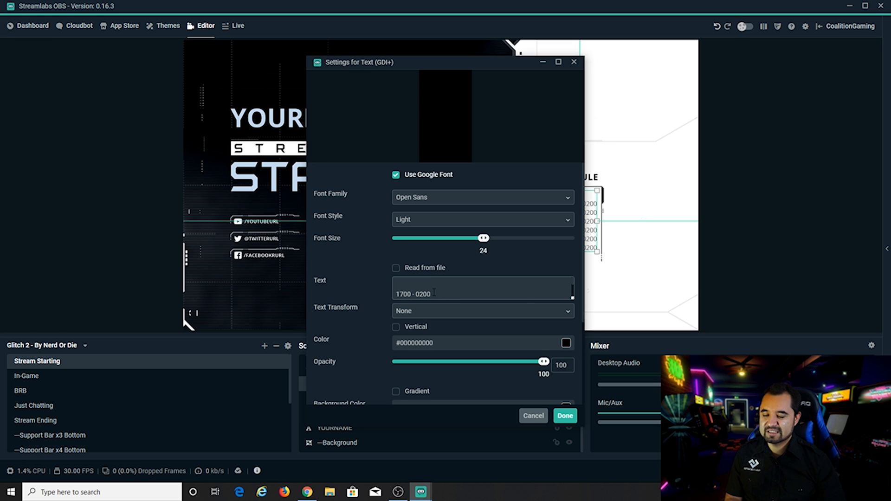
scroll(446, 291, "down", 1)
scroll(444, 290, "up", 1)
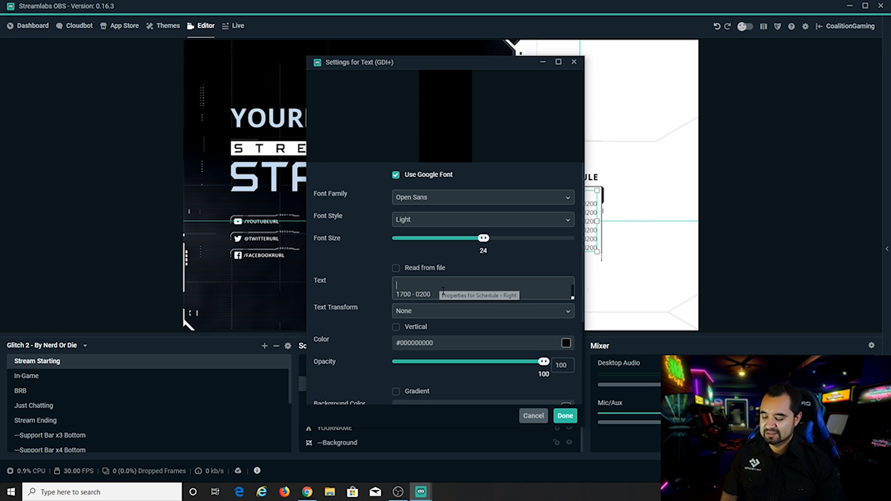
type("6pm-9pm")
Copy the 6pm-9pm entry and replace the remaining time entries in the Schedule - Right text with a second 6pm-9pm line.
left_click_drag(437, 288, 364, 293)
key("ctrl+c")
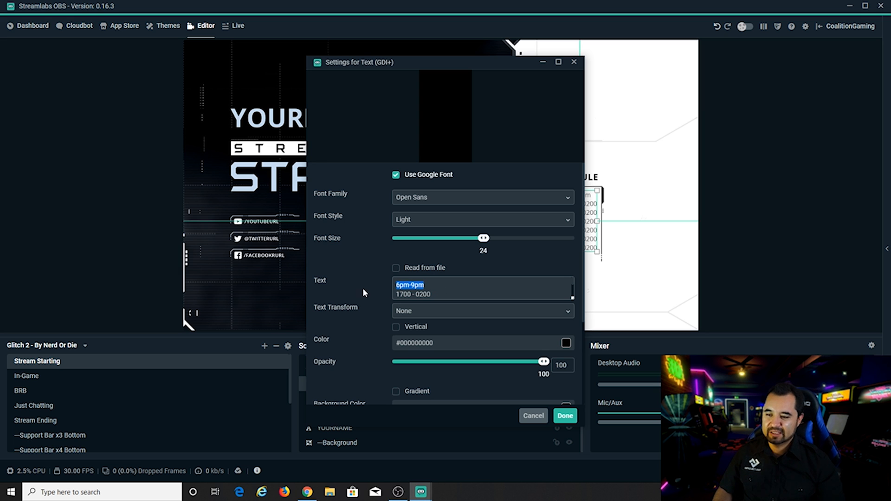
left_click(431, 294)
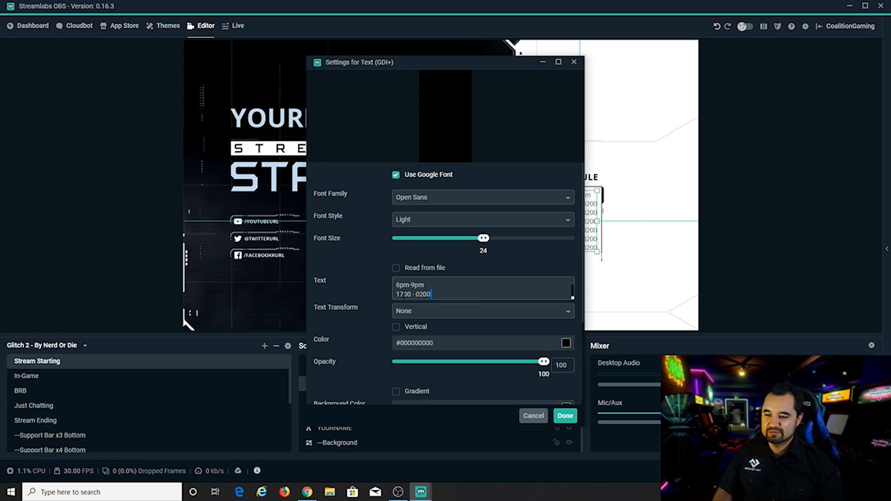
left_click_drag(398, 294, 424, 295)
key("BackSpace")
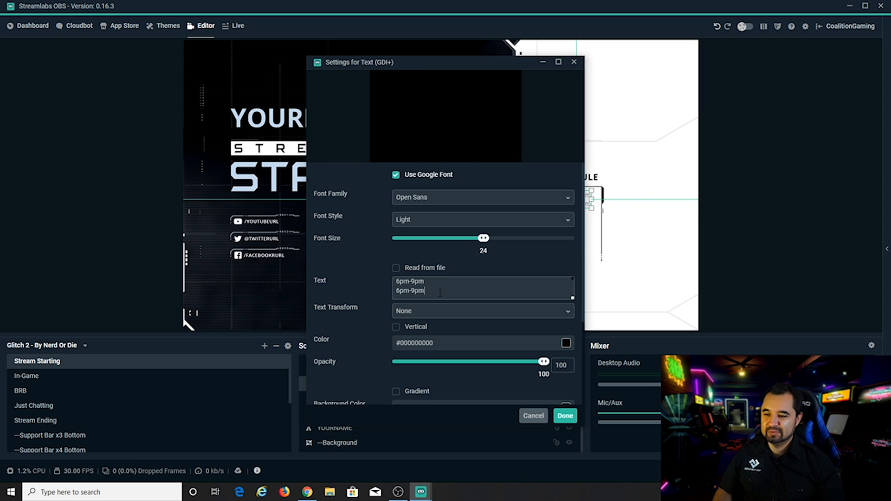
left_click(565, 415)
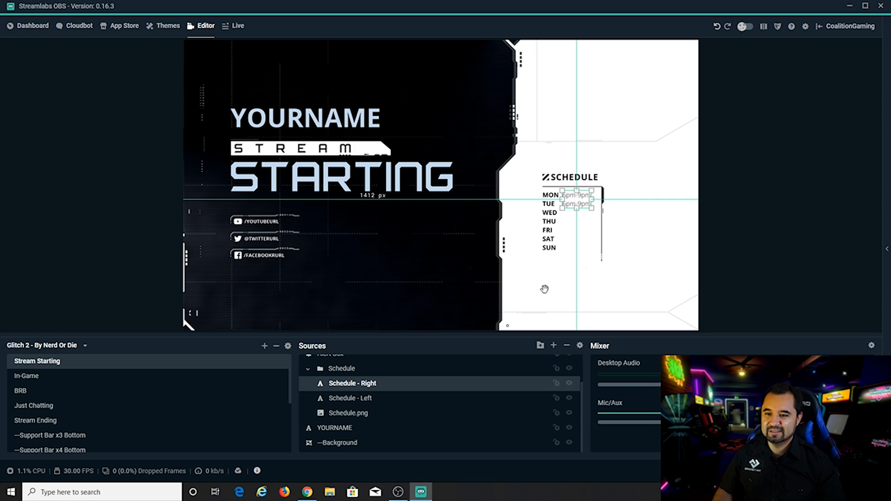
Extend the Schedule - Right text with further 6pm-9pm lines to cover the rest of the weekdays.
double_click(388, 385)
left_click(429, 296)
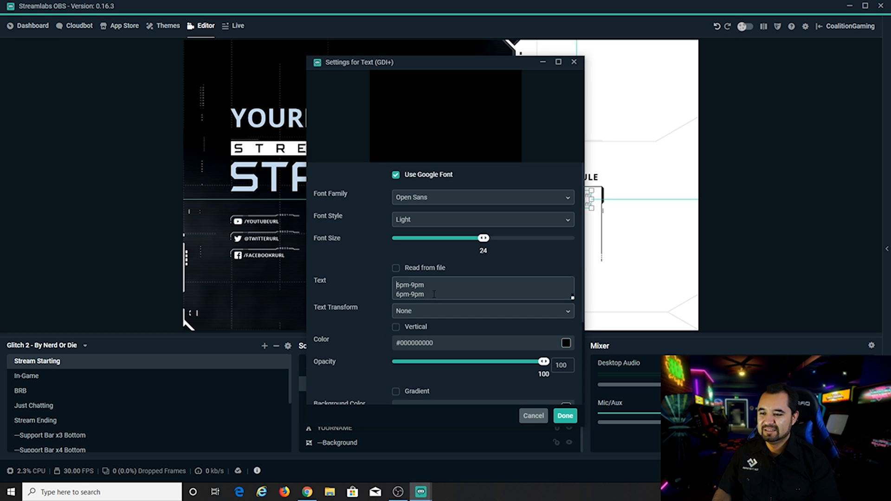
key("Return")
key("ctrl+v")
key("Return")
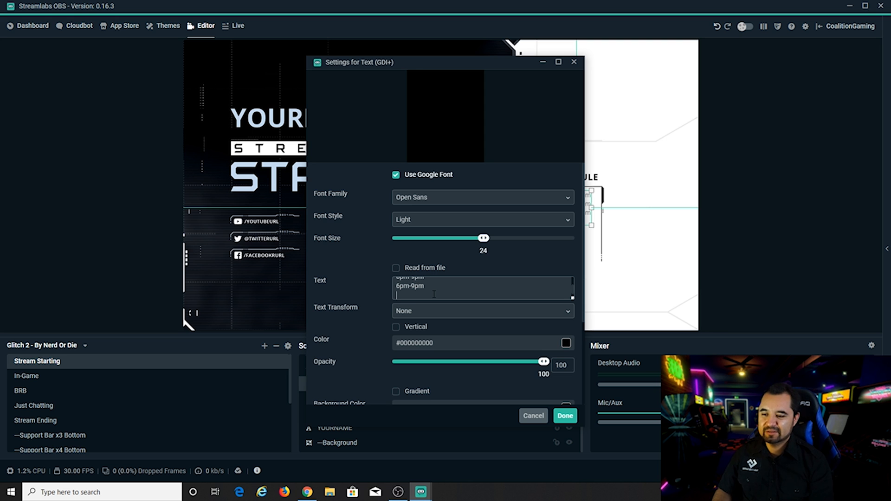
key("ctrl+v")
key("Return")
key("ctrl+v")
key("Return")
key("ctrl+v")
key("Return")
key("ctrl+v")
key("Return")
key("ctrl+v")
left_click(565, 416)
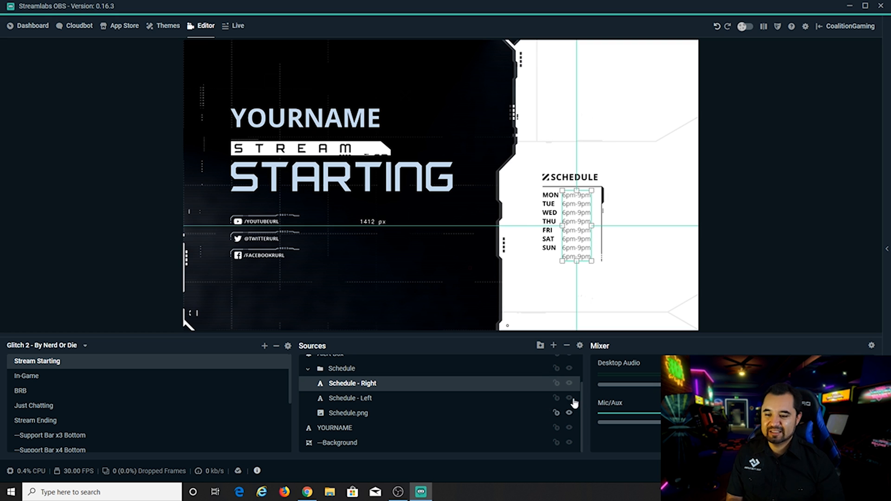
Delete the Schedule - Right text source from the Stream Starting scene.
key("Delete")
left_click(476, 249)
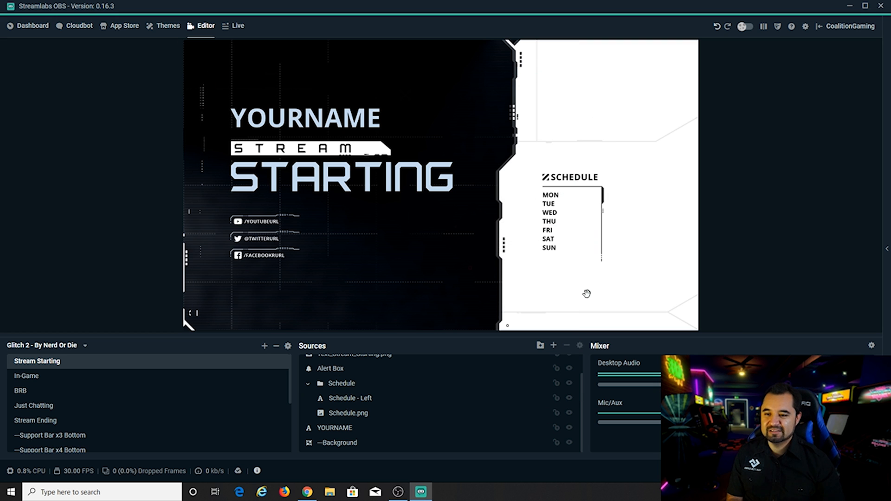
Clear MON, SAT and SUN from the Schedule - Left text, keeping the other weekdays on their lines.
left_click(549, 207)
double_click(356, 400)
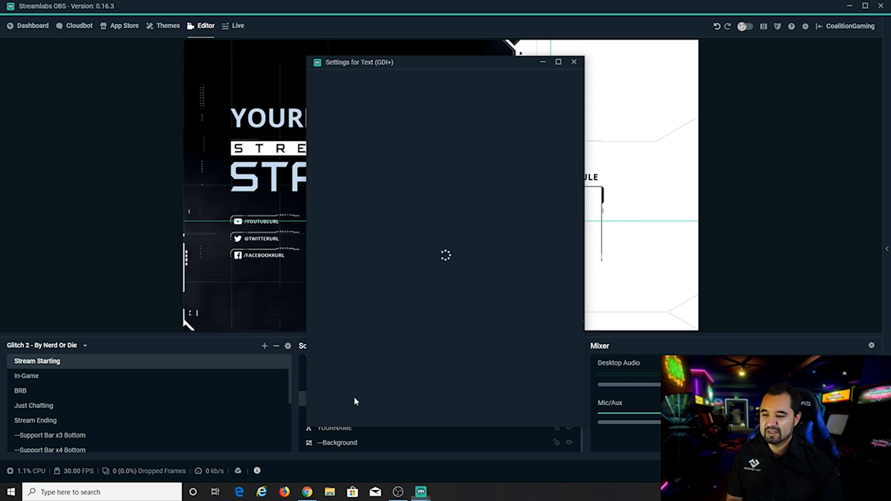
left_click(426, 287)
scroll(455, 289, "down", 4)
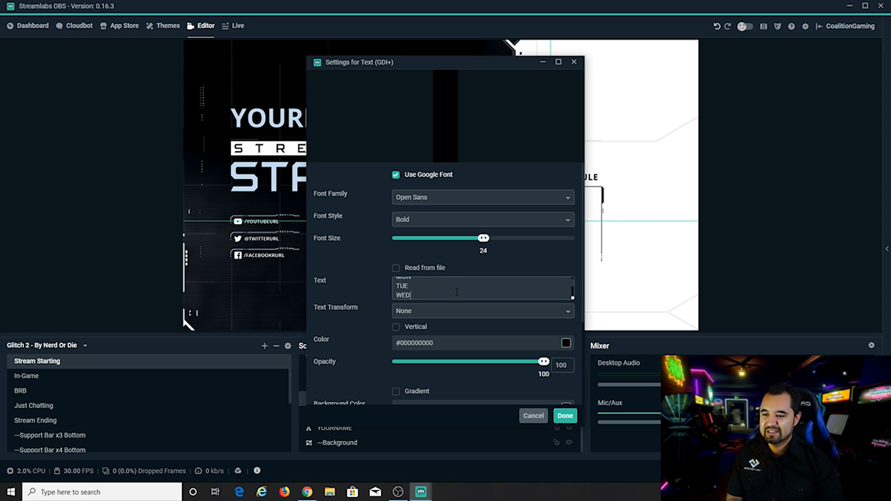
scroll(456, 291, "up", 4)
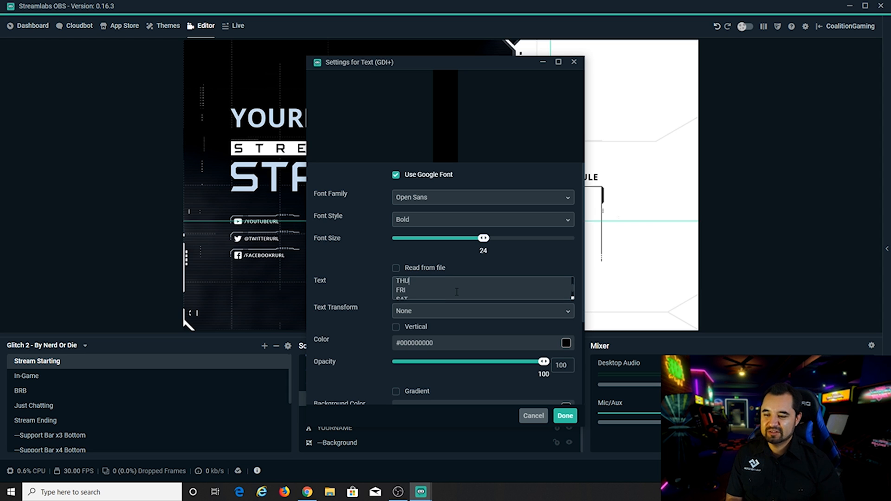
scroll(439, 292, "down", 4)
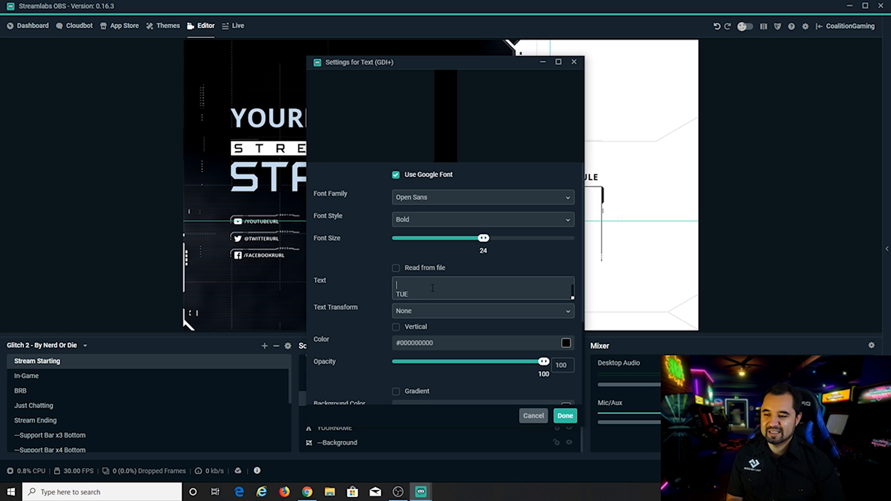
scroll(417, 288, "up", 5)
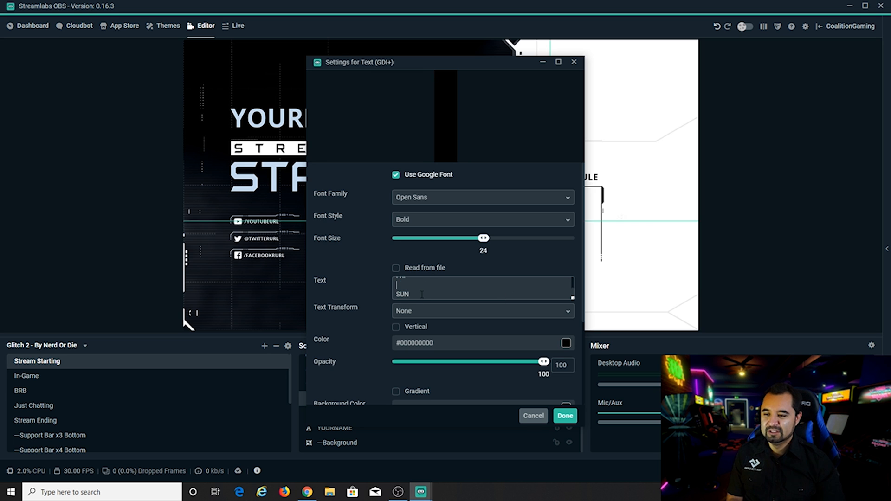
scroll(416, 294, "down", 5)
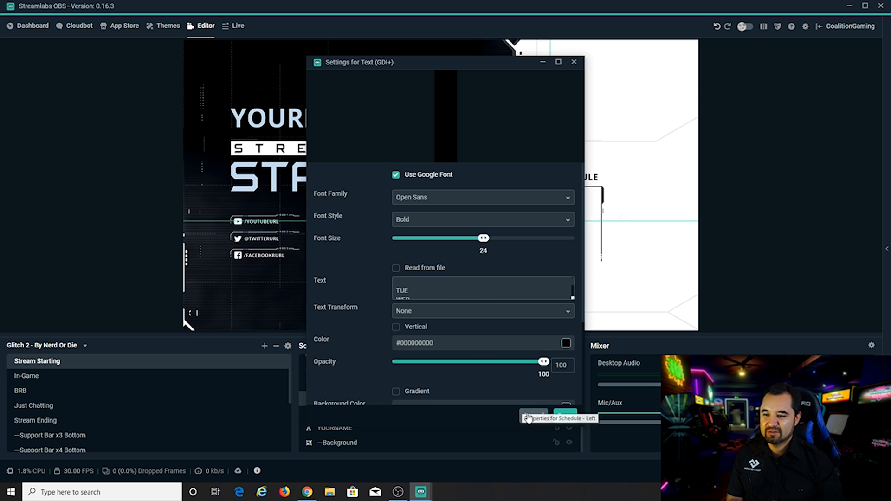
left_click(565, 415)
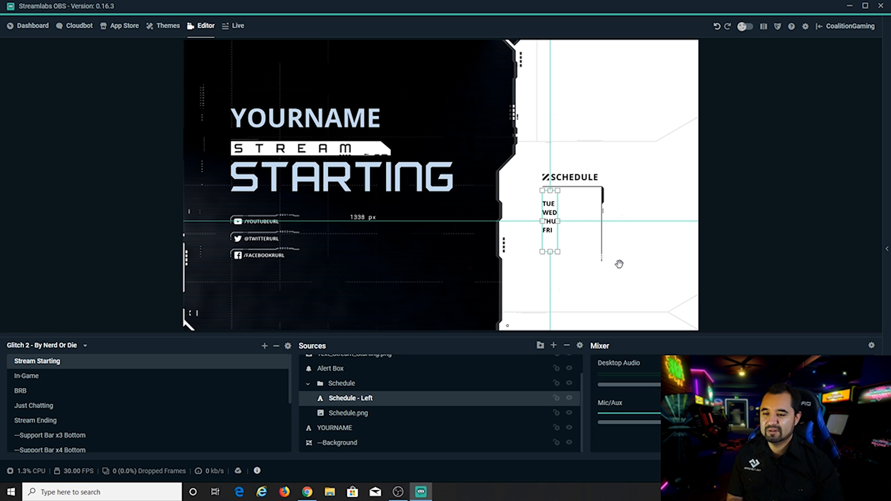
Delete the Schedule - Left text and the Schedule.png image from the Stream Starting scene.
key("Delete")
left_click(466, 245)
left_click(565, 225)
key("Delete")
left_click(468, 246)
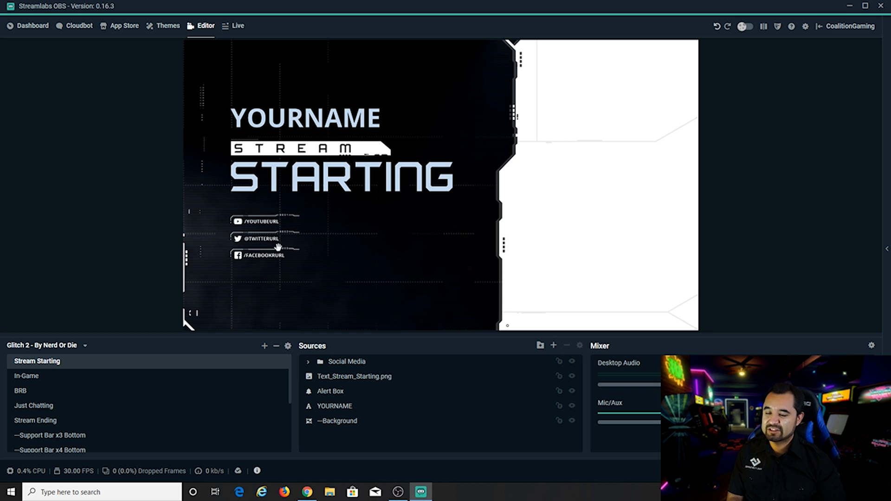
Change the Facebook text in the Social 3 source to /CoalitionGamingCrew.
left_click(266, 223)
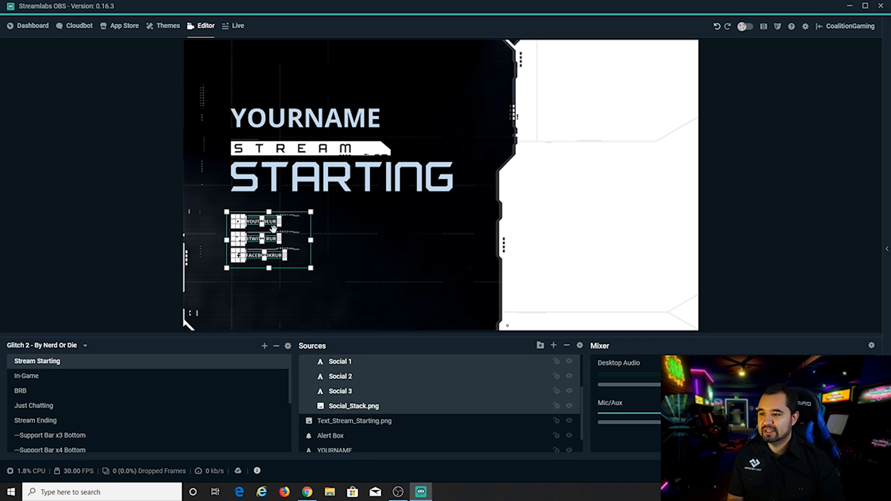
left_click(341, 391)
scroll(341, 404, "up", 2)
scroll(360, 421, "down", 1)
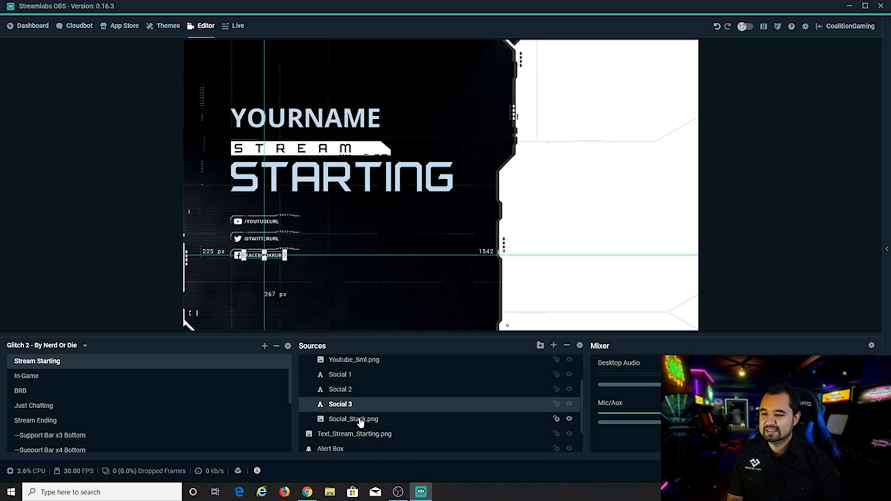
double_click(343, 406)
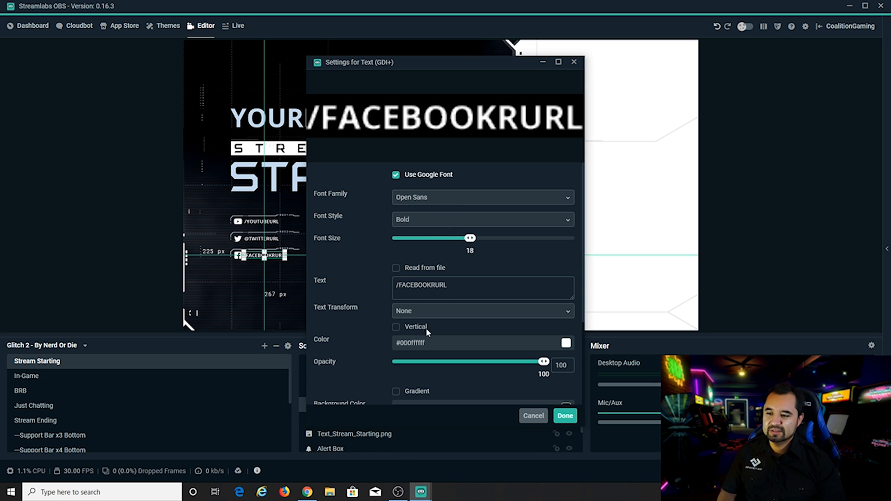
left_click_drag(475, 286, 403, 290)
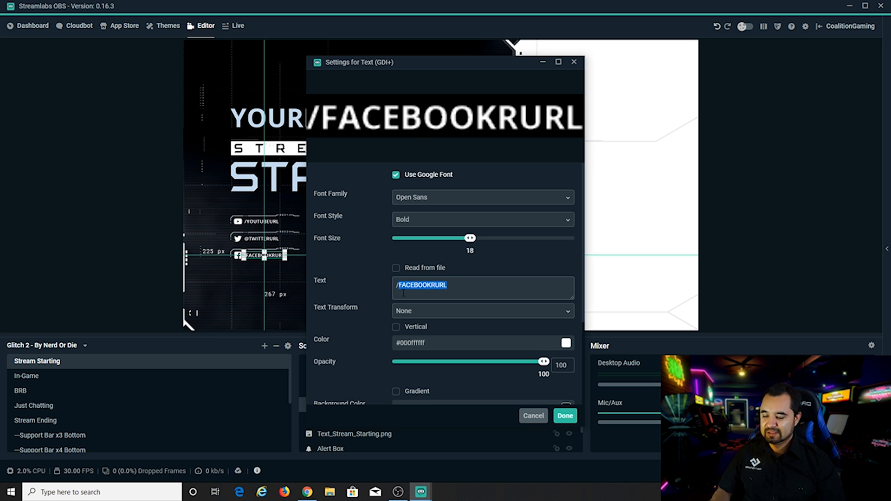
type("CoalitionGamingCrew")
left_click(570, 415)
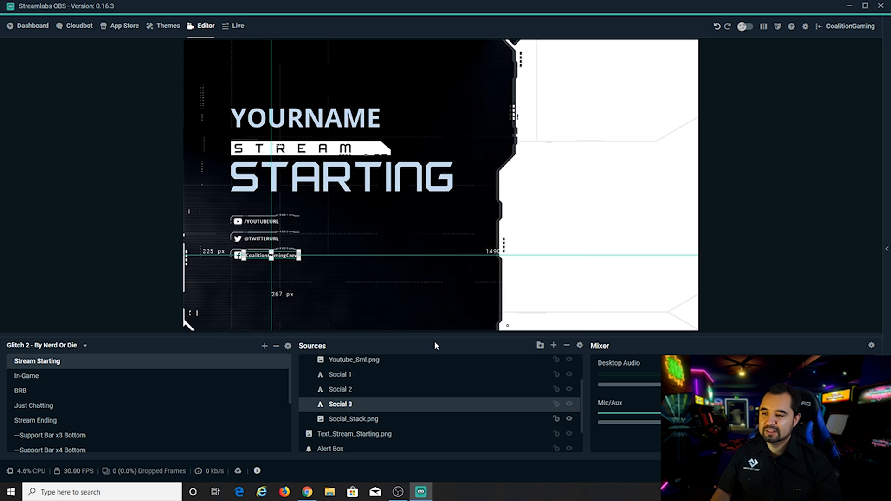
left_click(264, 242)
left_click(341, 391)
double_click(341, 391)
left_click_drag(458, 288, 412, 289)
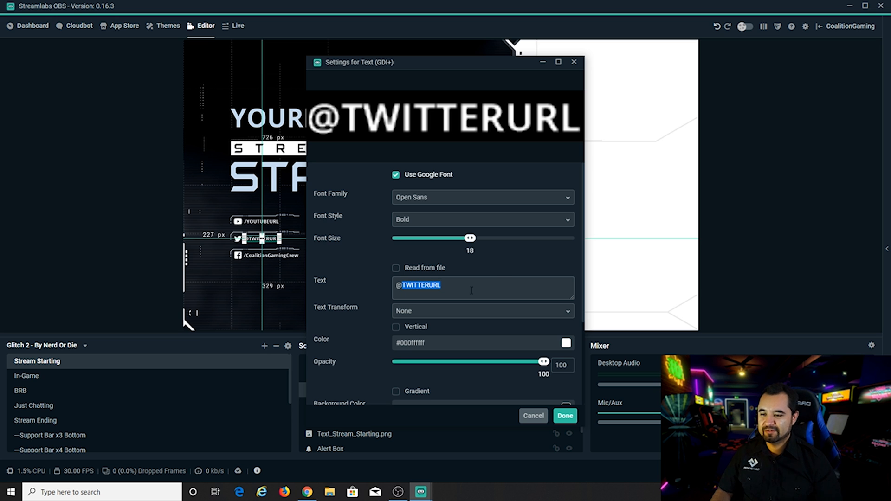
key("BackSpace")
type("Coaliti")
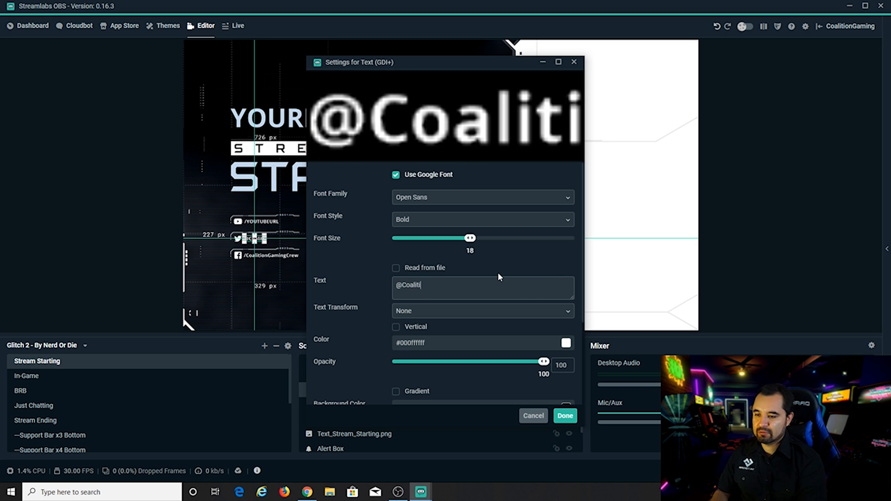
type("onTechYT")
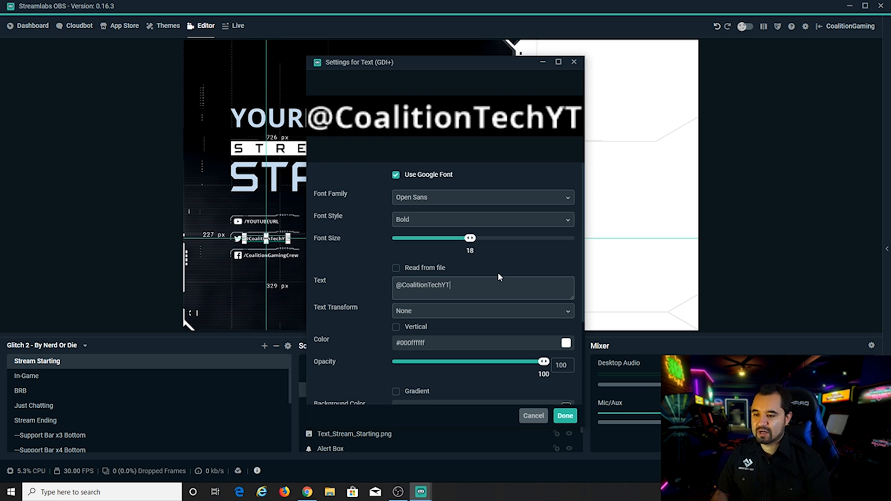
left_click(564, 415)
Change the YouTube text in the Social 1 source to /CoalitionGaming.
left_click(257, 224)
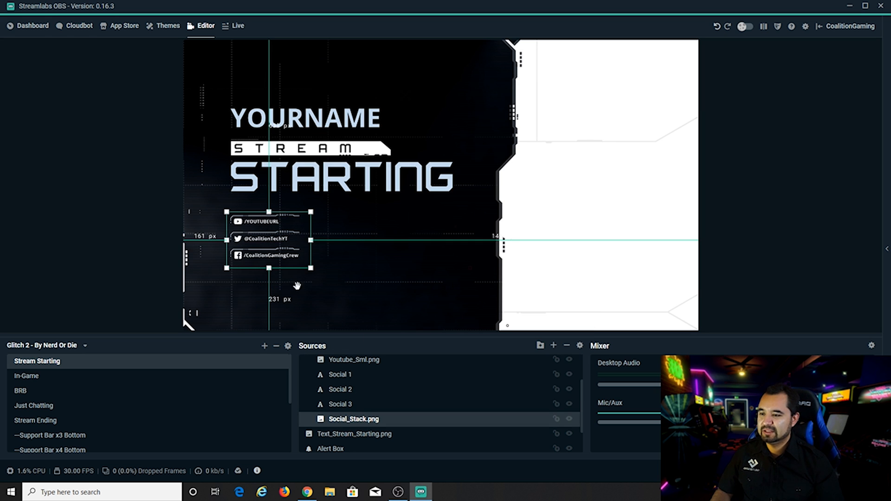
double_click(341, 374)
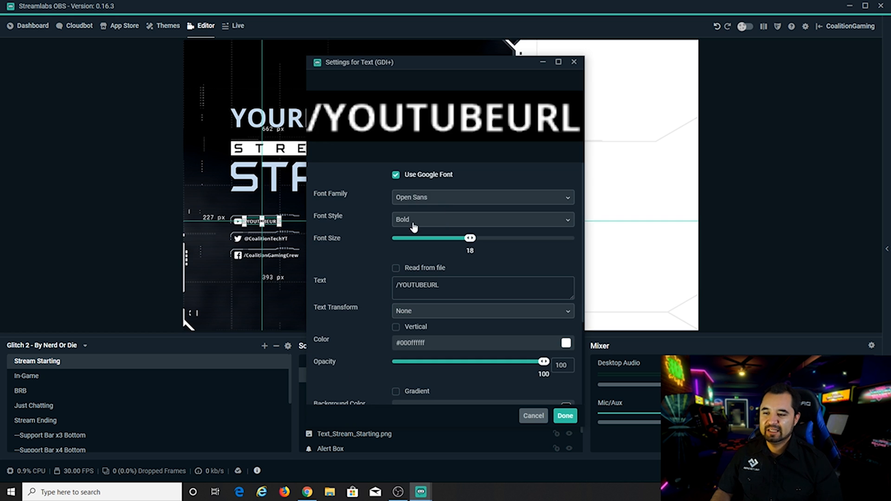
left_click_drag(470, 289, 402, 286)
type("Co")
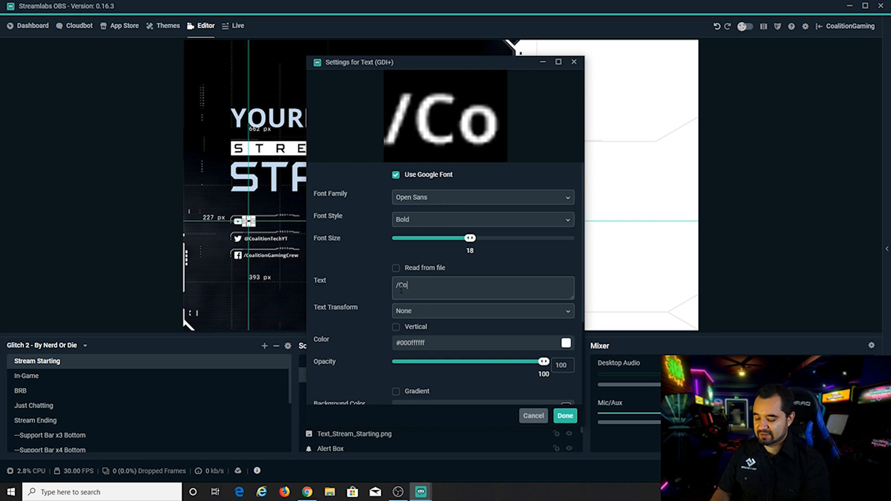
type("alitionGaming")
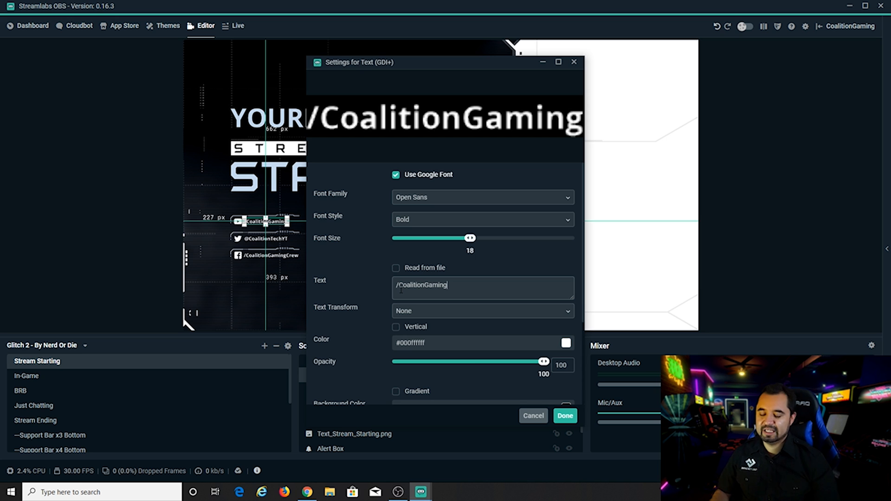
left_click(567, 416)
left_click(345, 264)
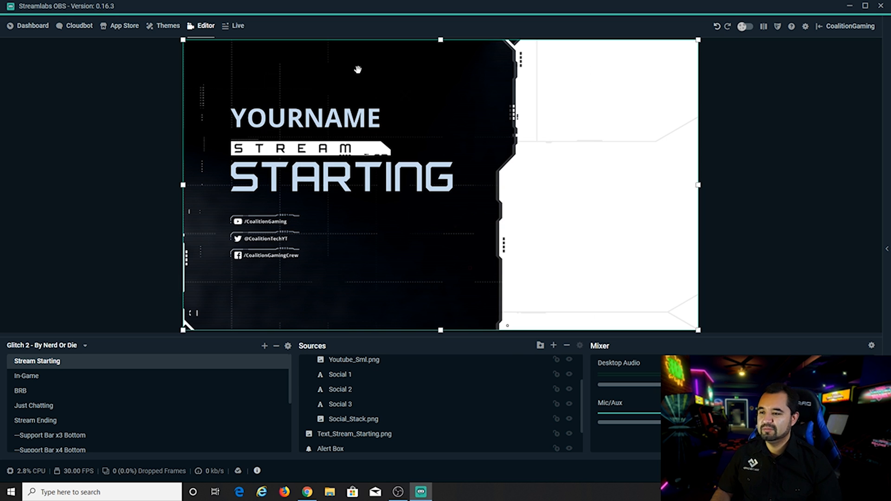
Replace the YOURNAME title text in the Stream Starting scene with Coalition Gaming.
left_click(328, 120)
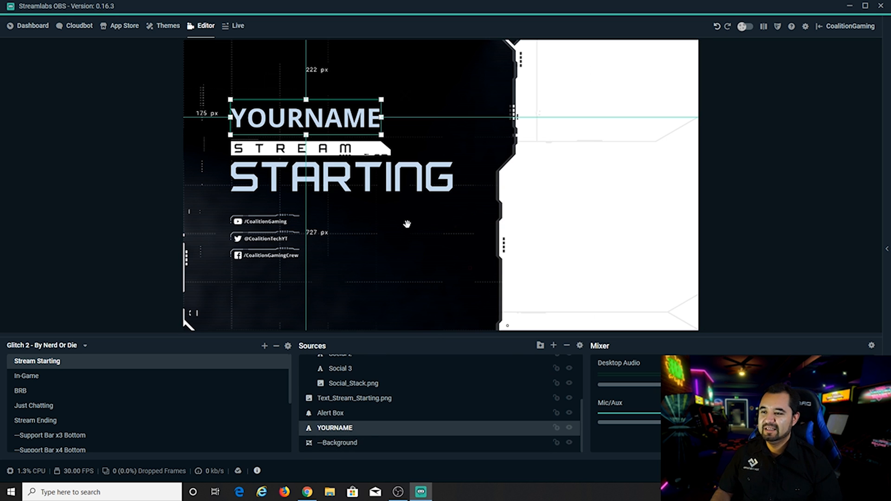
double_click(334, 427)
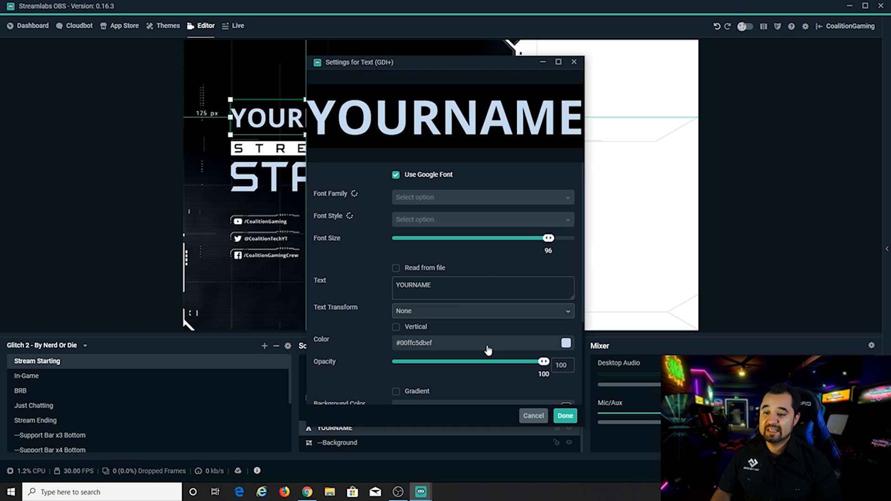
left_click_drag(434, 285, 380, 293)
type("Coaliti")
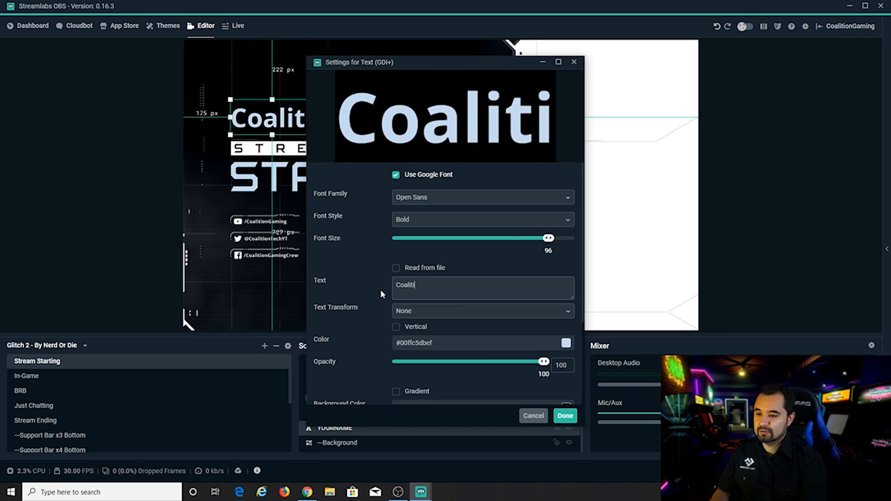
type("on Gaming")
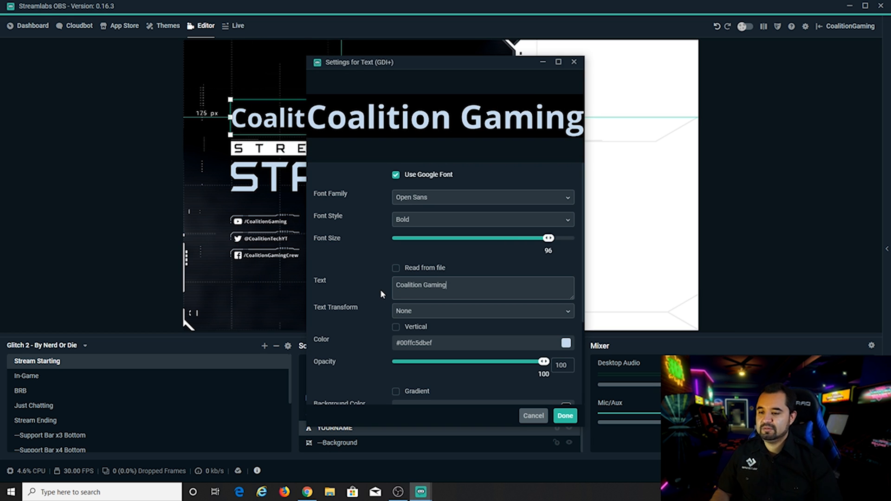
left_click(565, 415)
left_click(433, 211)
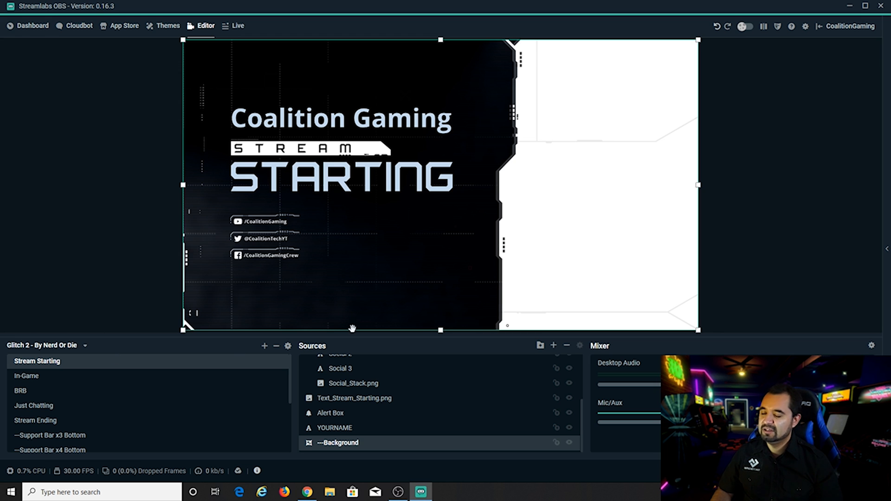
In the In-Game scene, remove the Support Bar x3 Top and Support Bar x4 Top sources.
left_click(29, 375)
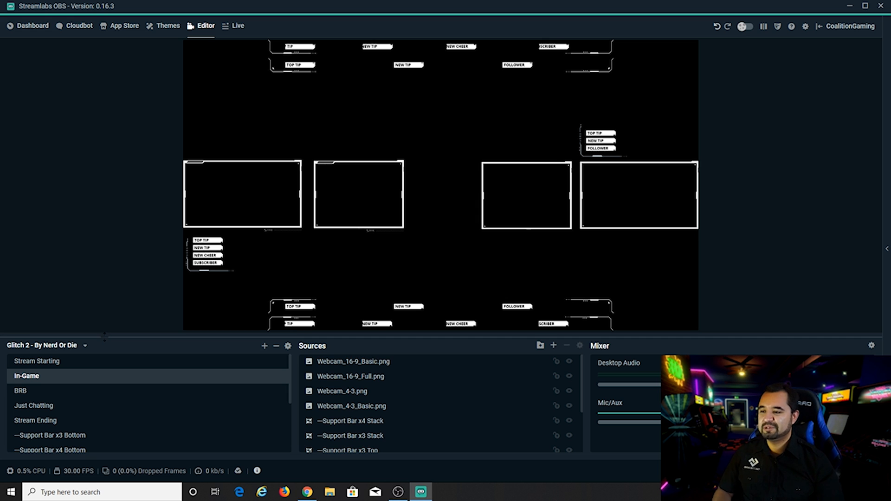
left_click(356, 95)
key("Delete")
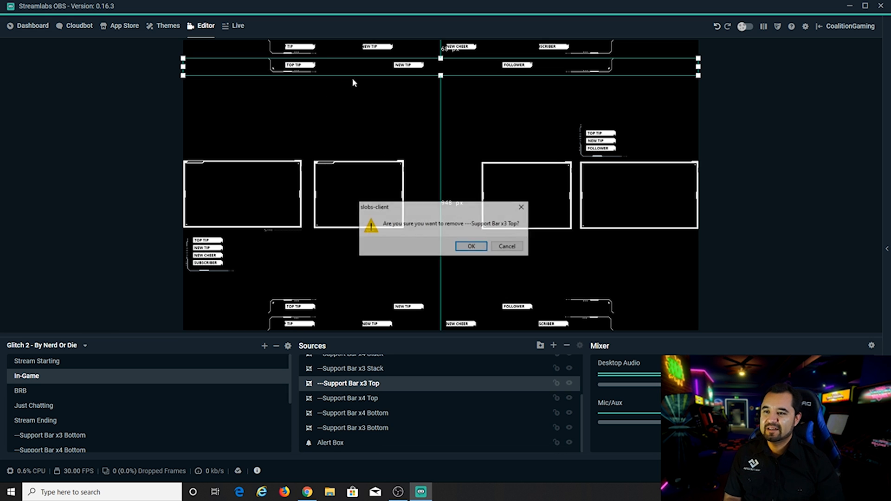
key("Return")
left_click(322, 47)
key("Delete")
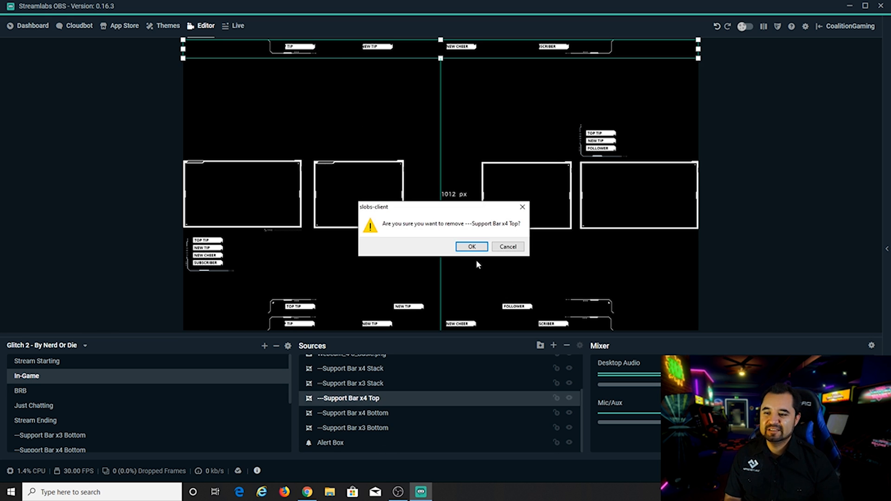
key("Return")
Remove the Webcam_4-3_Basic.png and Webcam_16-9_Basic.png frames from the In-Game scene.
left_click(529, 197)
key("Delete")
left_click(472, 245)
left_click(610, 208)
key("Delete")
left_click(472, 245)
Remove the Support Bar x3 Stack and both bottom support bars, x3 and x4, from the In-Game scene.
left_click(584, 155)
key("Delete")
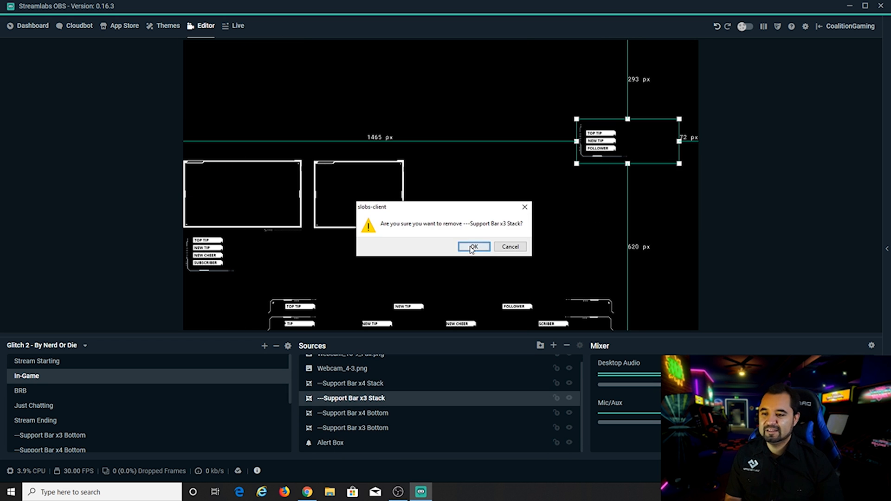
left_click(475, 245)
left_click(496, 312)
key("Delete")
left_click(475, 247)
left_click(422, 320)
key("Delete")
left_click(475, 246)
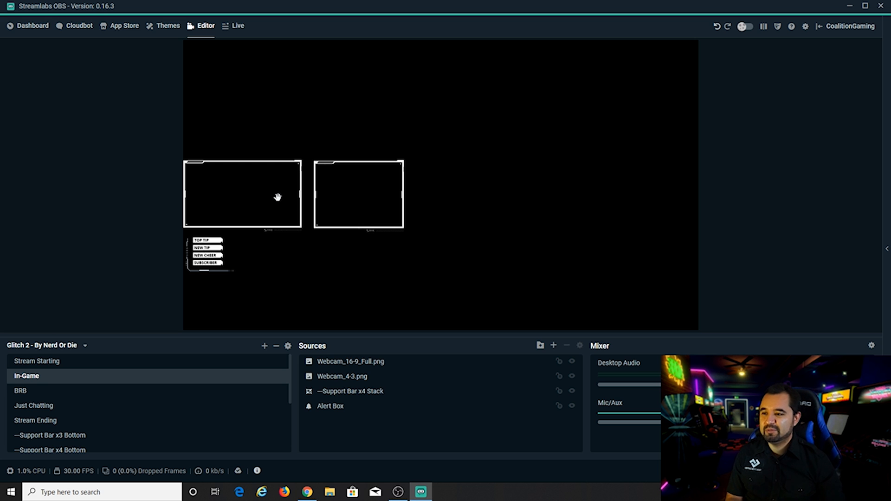
Remove the Webcam_16-9_Full.png frame from the In-Game scene.
left_click(246, 198)
left_click(342, 130)
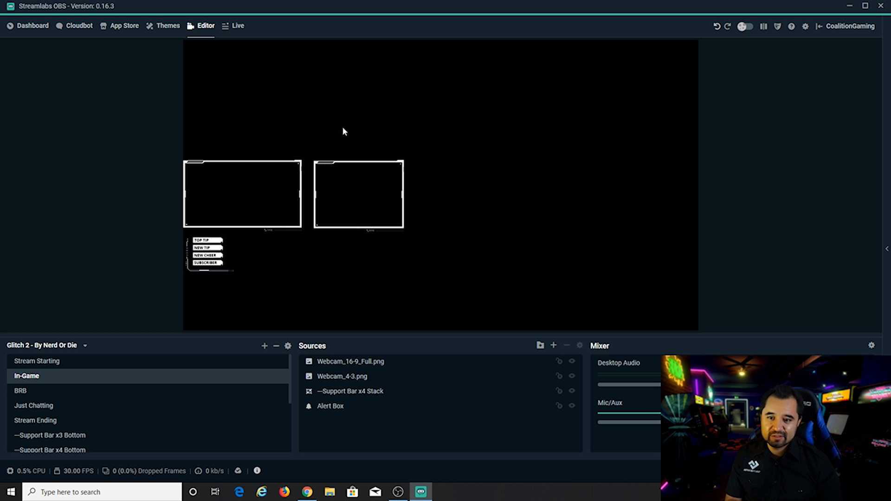
left_click(364, 191)
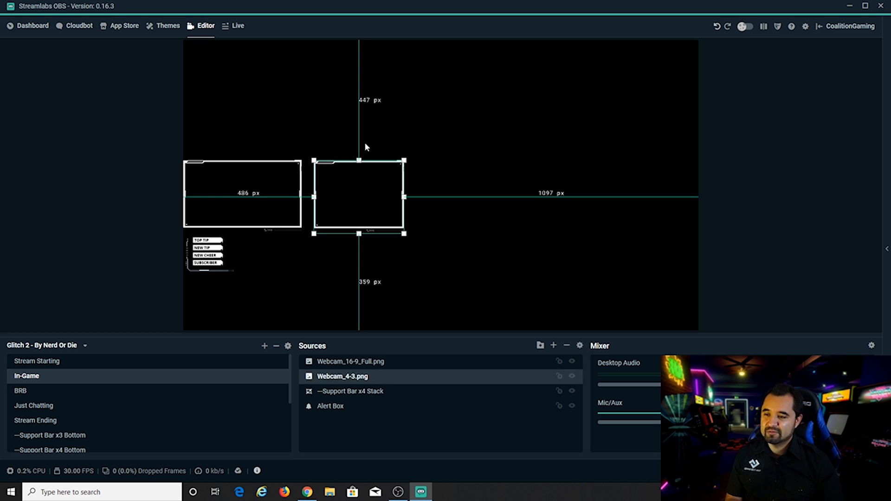
left_click(432, 126)
left_click(241, 187)
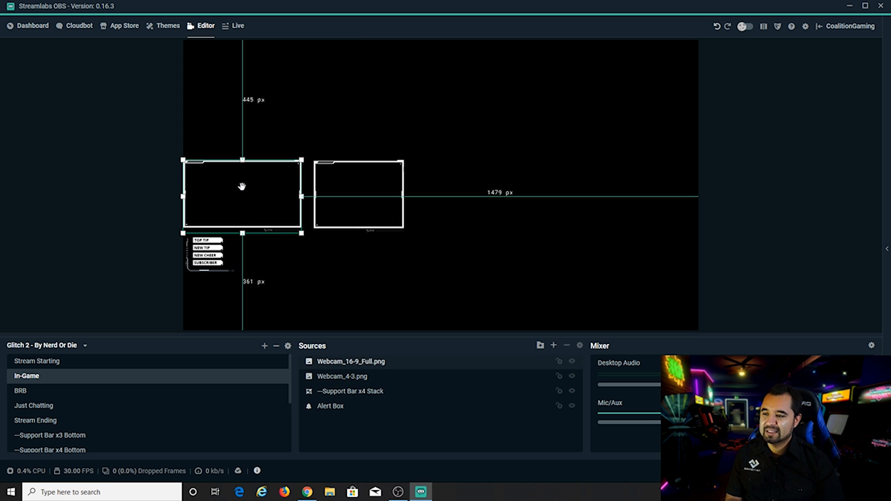
key("Delete")
left_click(473, 246)
Move the Webcam_4-3.png frame to the canvas's left edge, directly above the Support Bar x4 Stack.
left_click(360, 207)
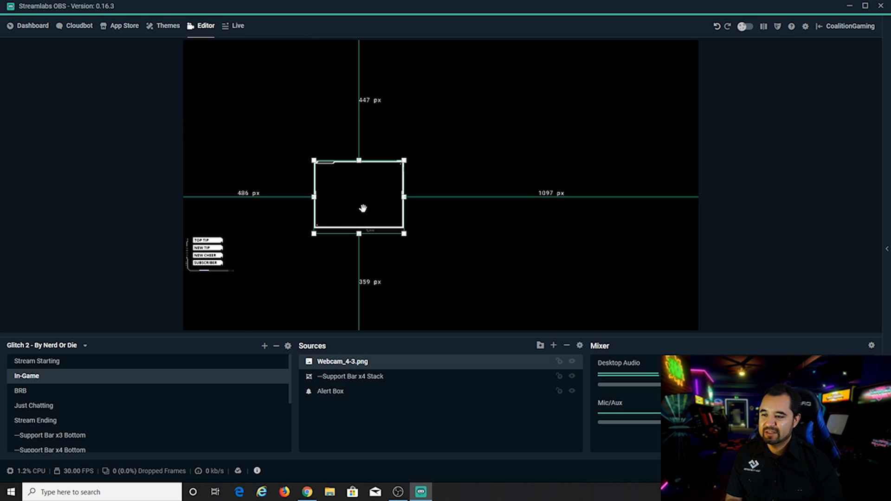
left_click_drag(370, 199, 242, 203)
left_click(321, 155)
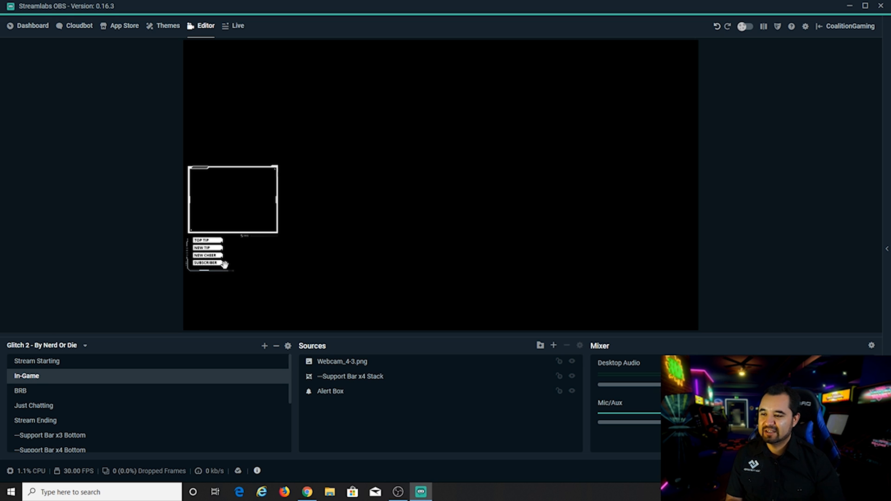
left_click(220, 187)
left_click(284, 169)
left_click(247, 195)
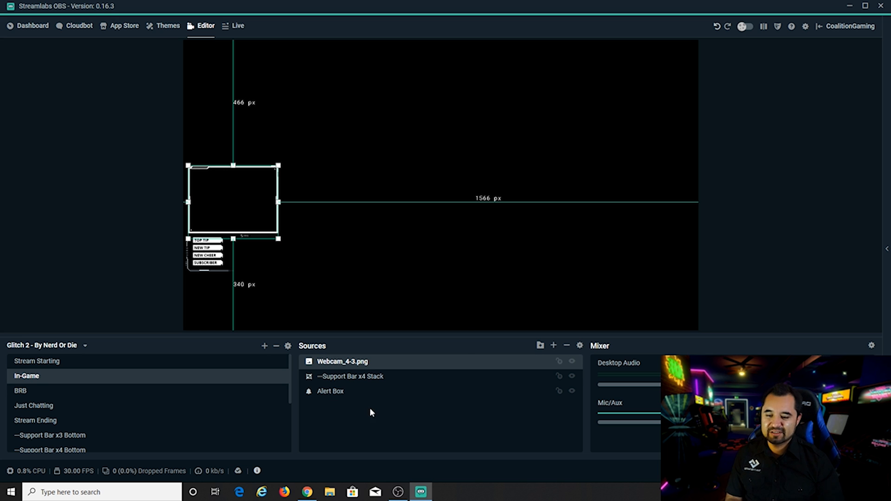
right_click(347, 418)
right_click(331, 428)
right_click(341, 427)
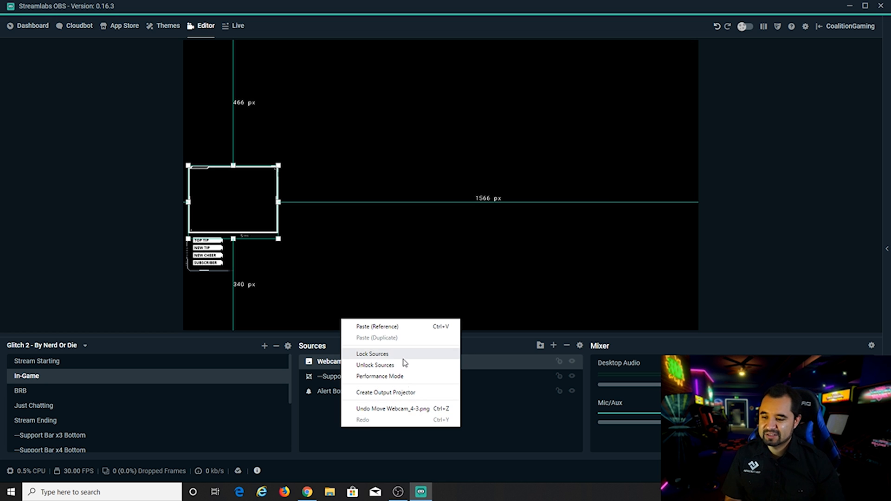
left_click(350, 450)
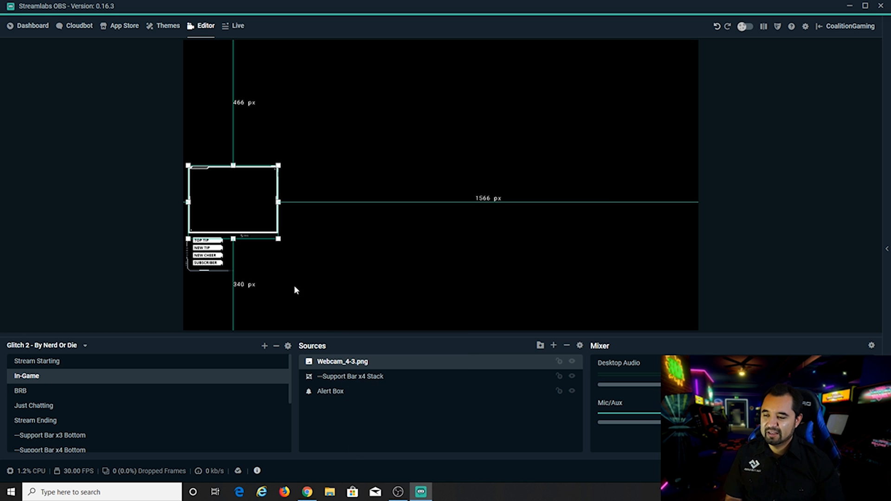
left_click(365, 262)
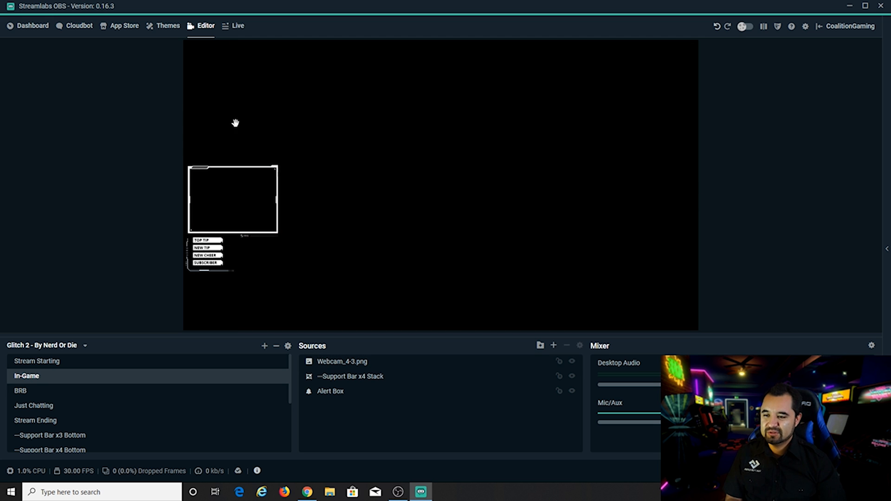
Add a new Video Capture Device source named Webcam to the In-Game scene.
left_click(552, 345)
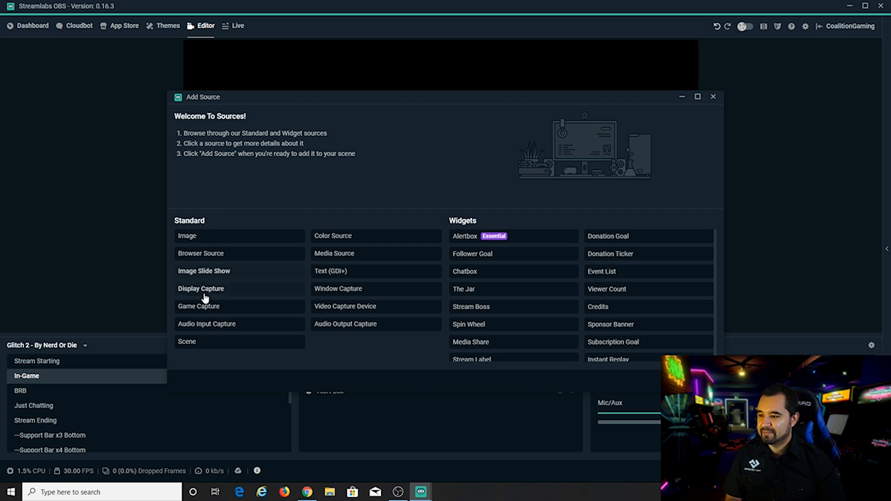
left_click(347, 314)
left_click(694, 381)
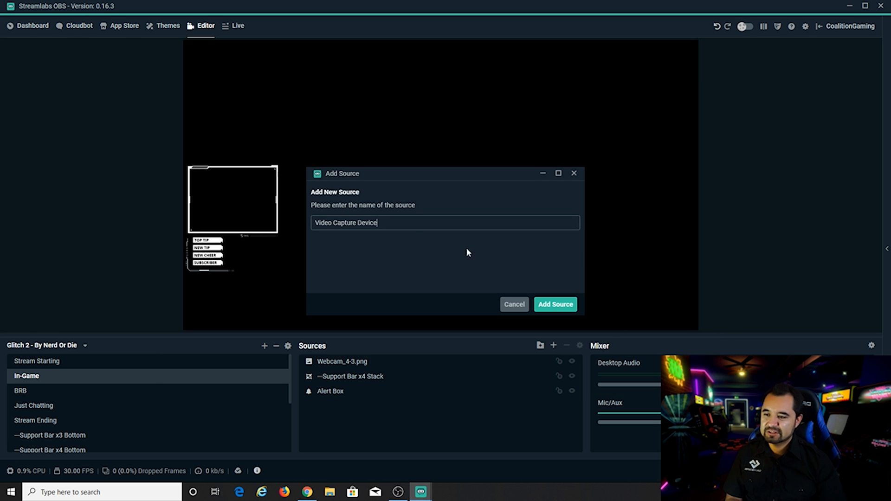
left_click_drag(421, 226, 293, 230)
type("Webcam")
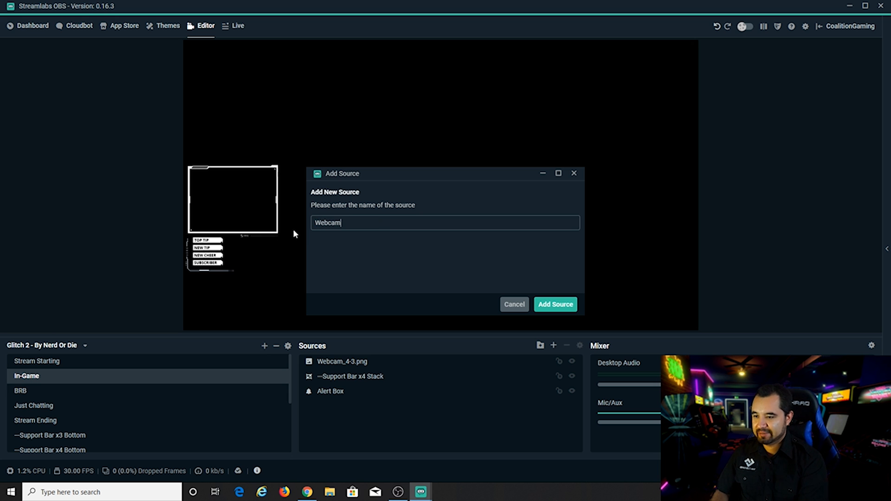
left_click(569, 304)
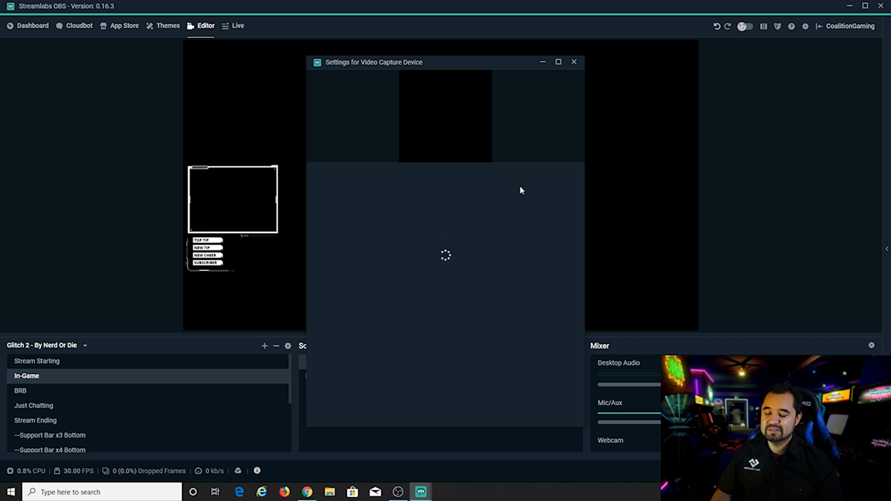
Set the Webcam source's device to XSplit VCam and accept its settings.
left_click(499, 178)
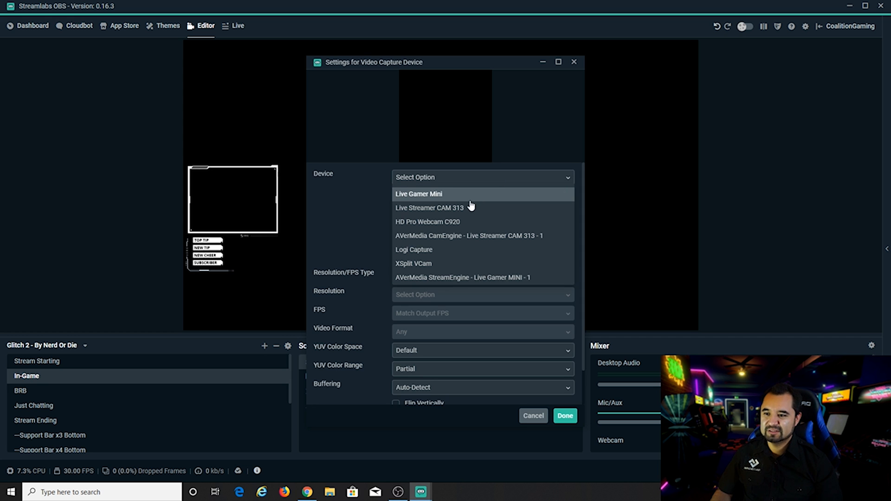
left_click(420, 263)
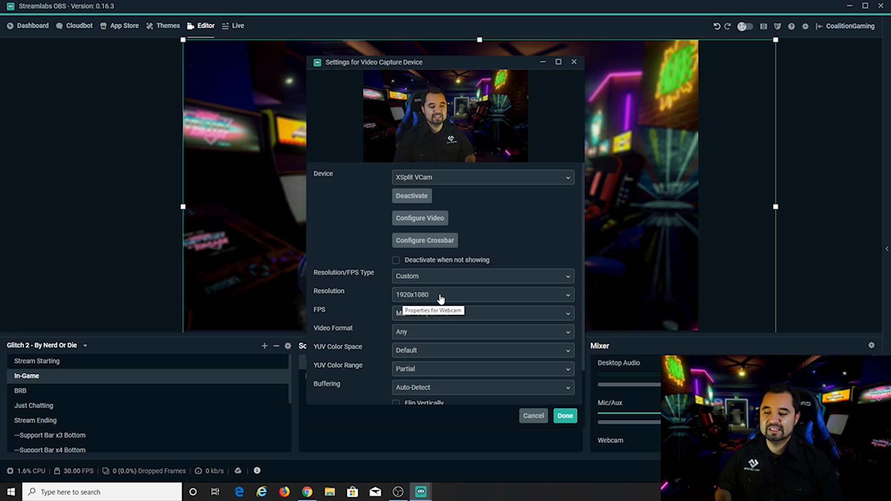
left_click(565, 415)
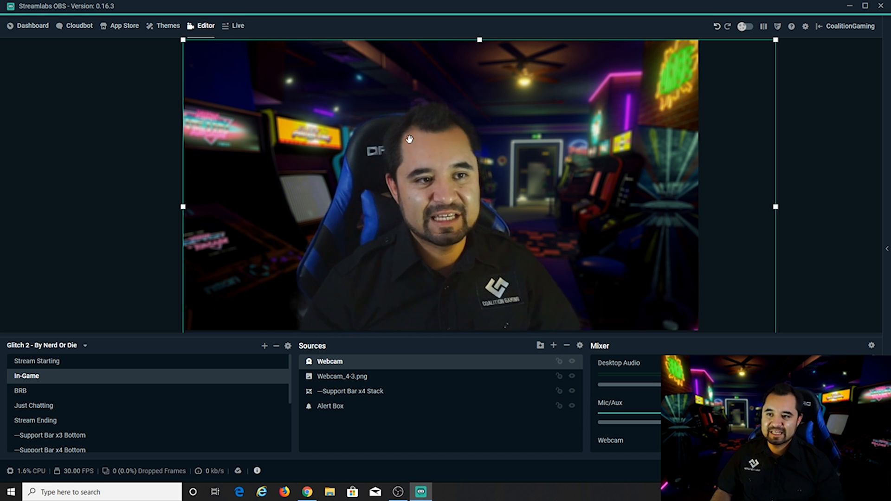
Shrink the webcam video over the 4:3 frame and place the Webcam source beneath Webcam_4-3.png in the source order.
left_click_drag(183, 39, 402, 163)
left_click_drag(545, 294, 461, 202)
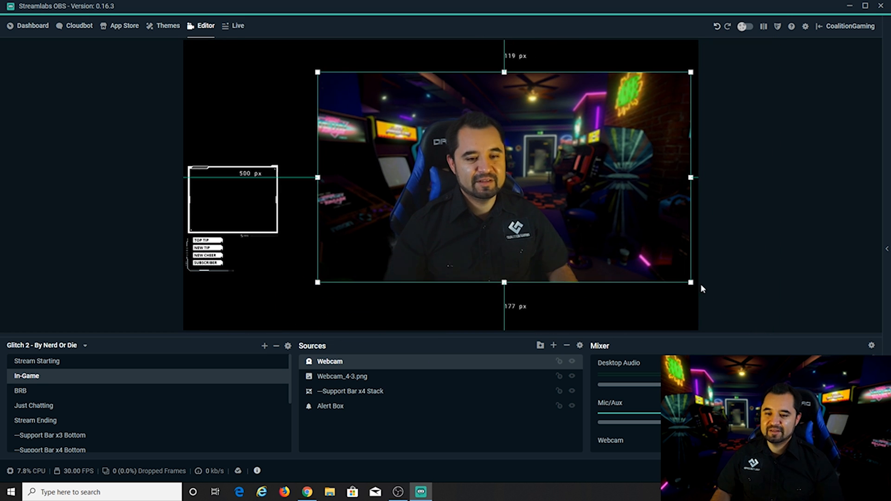
left_click_drag(688, 283, 447, 145)
left_click_drag(386, 102, 362, 168)
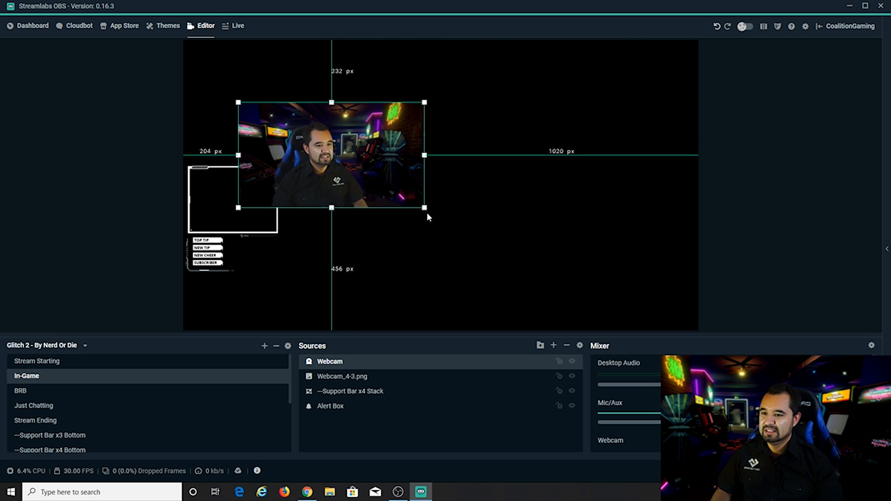
left_click_drag(424, 208, 384, 183)
left_click_drag(338, 141, 297, 187)
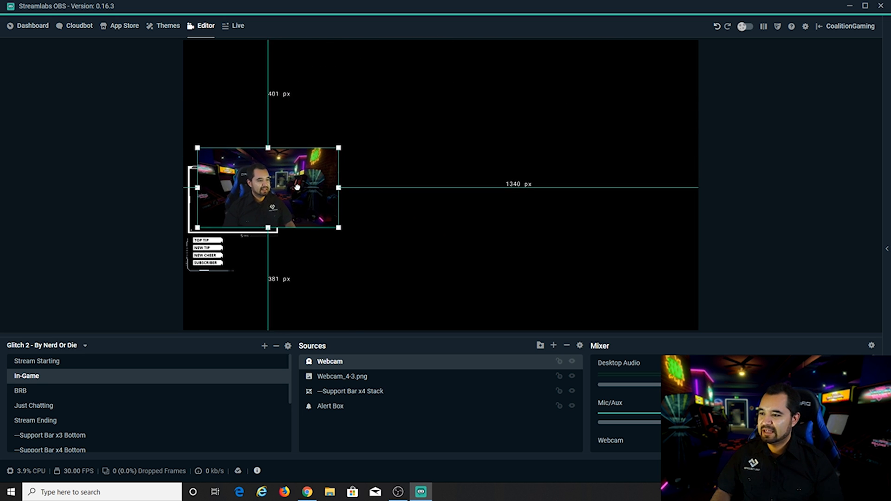
left_click_drag(338, 227, 307, 208)
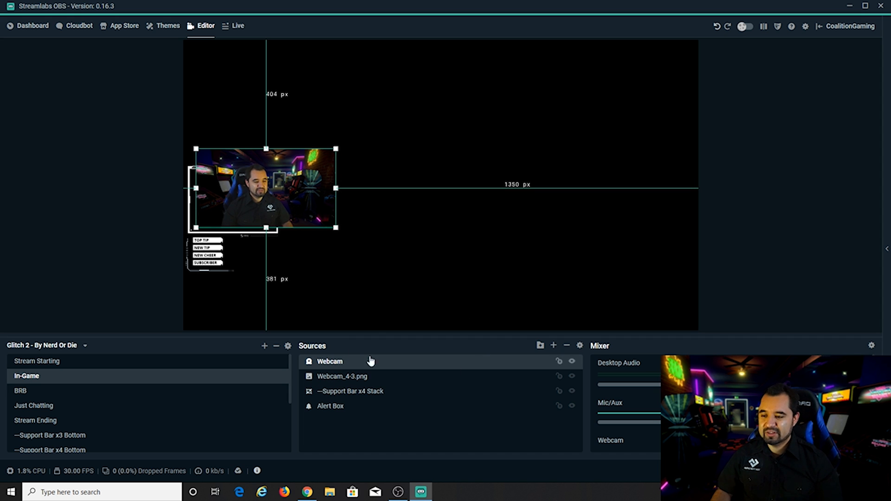
left_click_drag(334, 364, 333, 387)
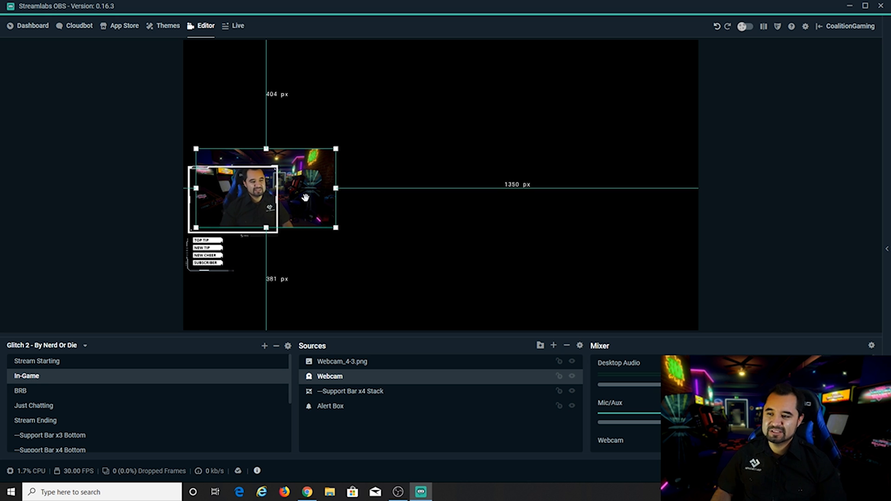
Crop the webcam video's left and right sides to the 4:3 frame's width and place it behind the frame.
left_click_drag(315, 204, 416, 195)
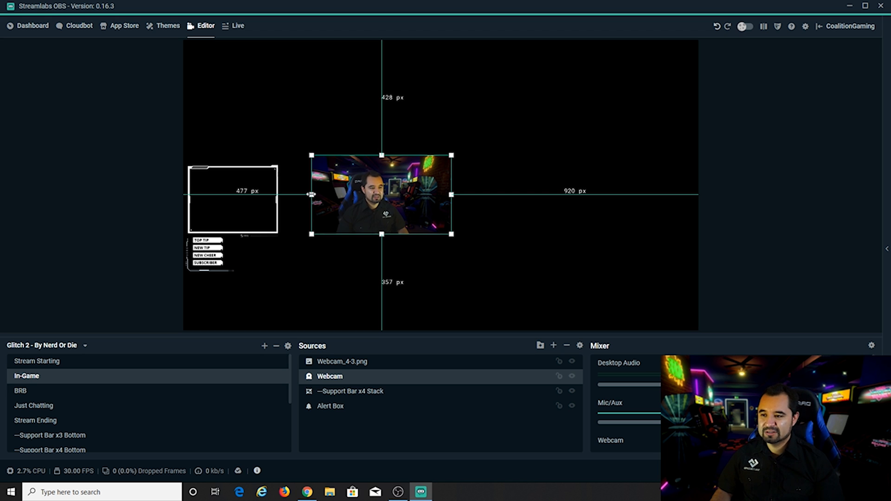
left_click_drag(312, 194, 332, 195)
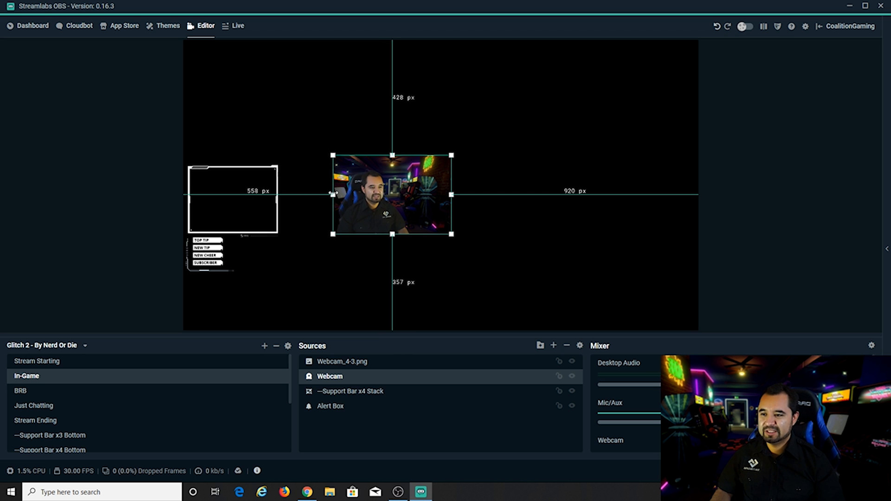
left_click_drag(450, 194, 247, 194)
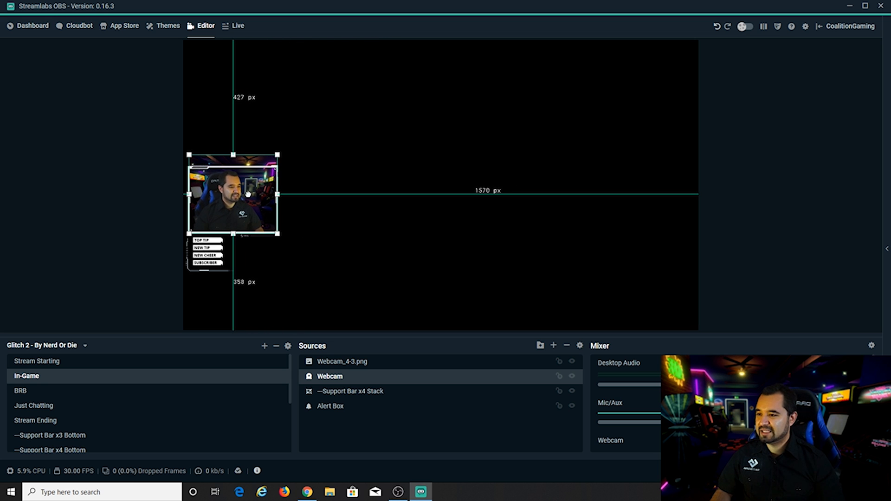
Crop the webcam video's top and bottom edges and adjust its position so it fits inside the 4:3 frame.
left_click_drag(233, 155, 233, 167)
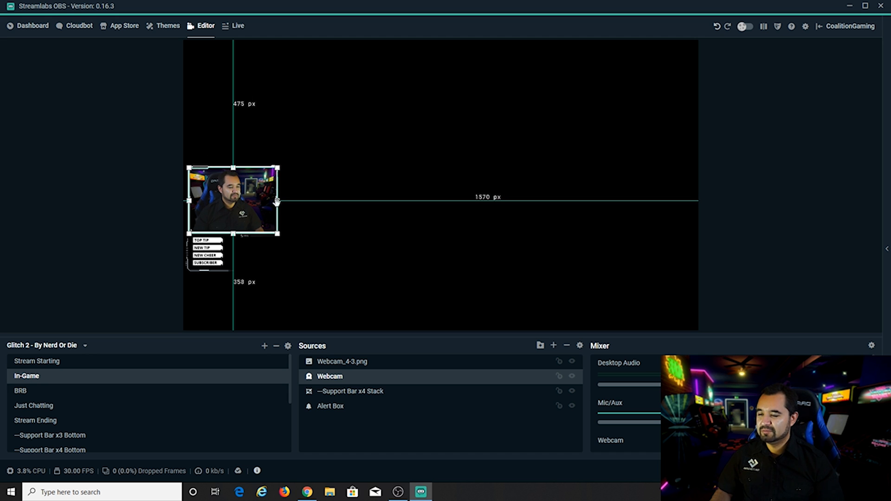
left_click_drag(276, 202, 276, 201)
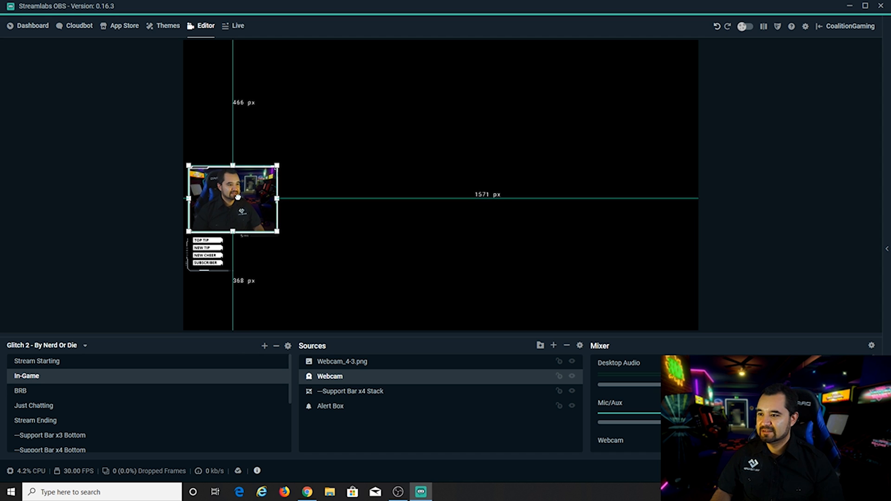
left_click_drag(237, 199, 235, 167)
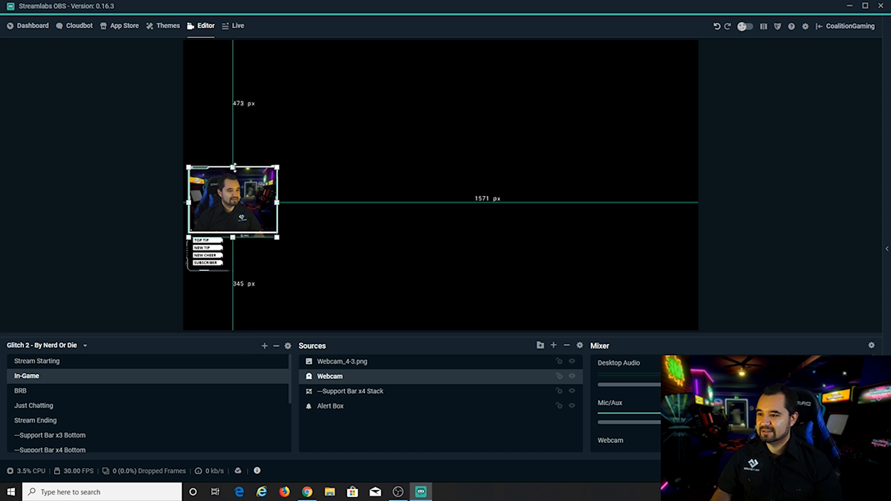
left_click_drag(232, 238, 234, 232)
left_click(305, 221)
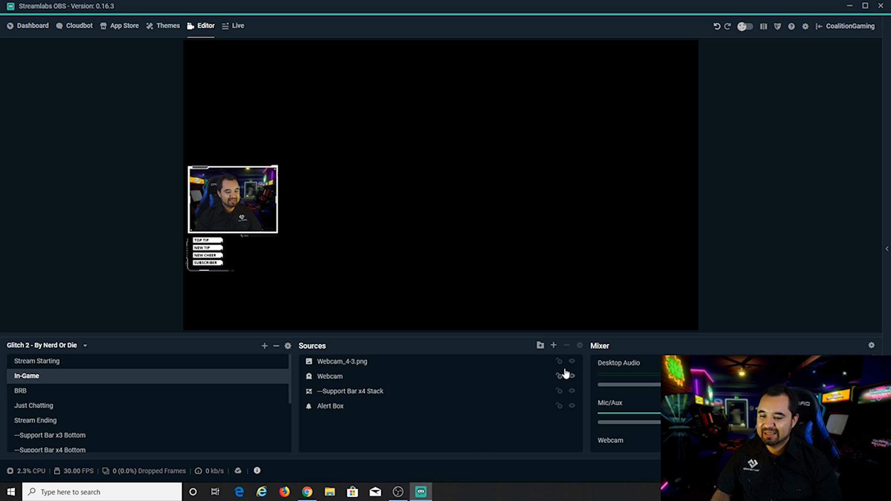
Launch PLAYERUNKNOWN'S BATTLEGROUNDS and decline the GeForce Experience request to capture gameplay highlights.
key("super")
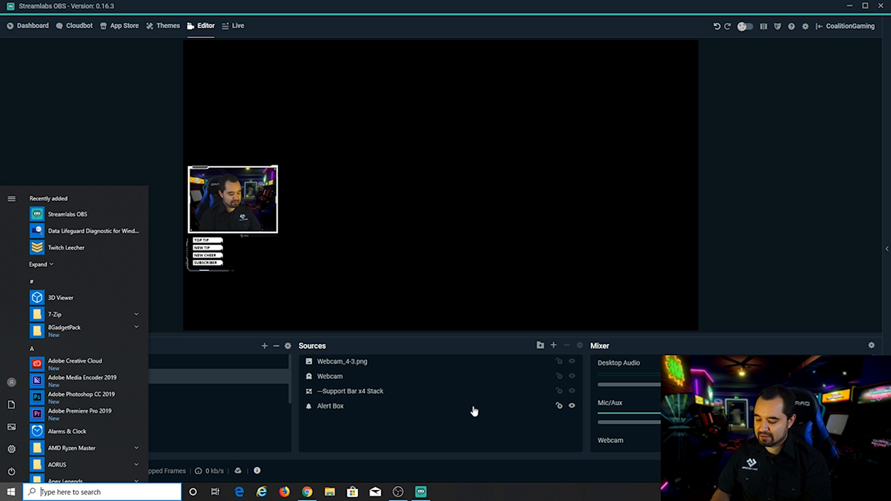
type("player")
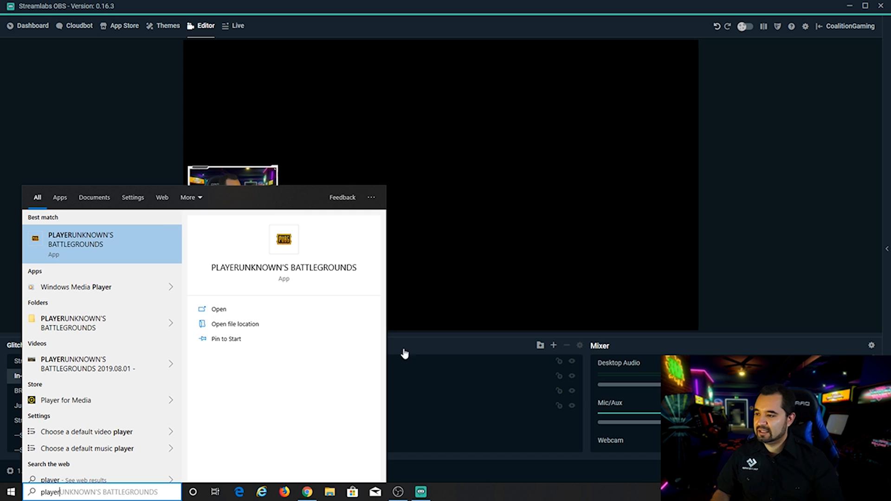
left_click(102, 230)
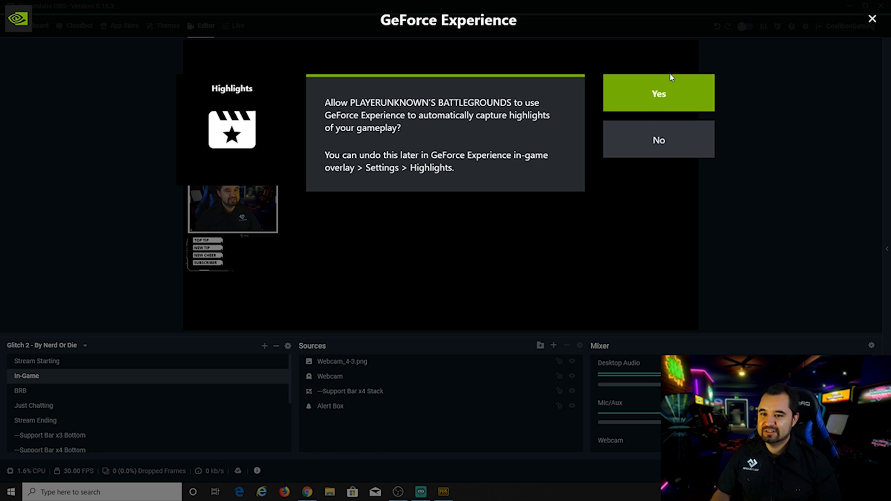
left_click(654, 153)
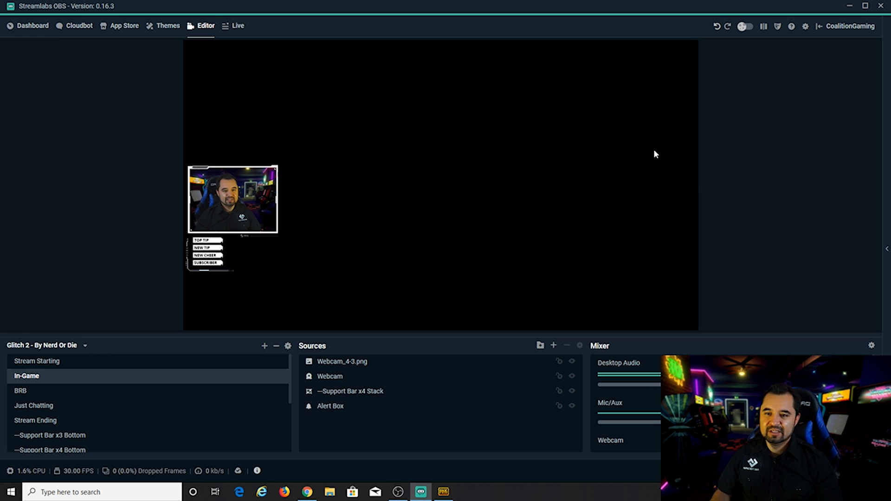
Add a Game Capture source named PUBG to the In-Game scene.
left_click(553, 346)
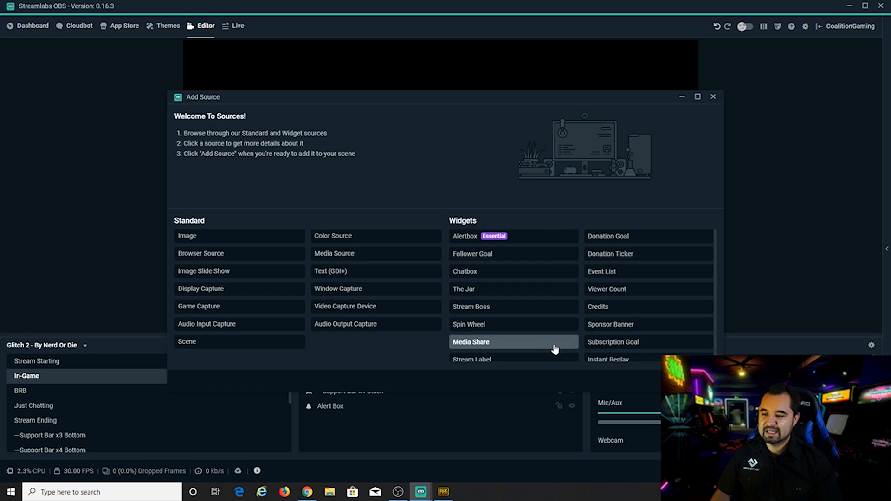
left_click(207, 309)
left_click(695, 381)
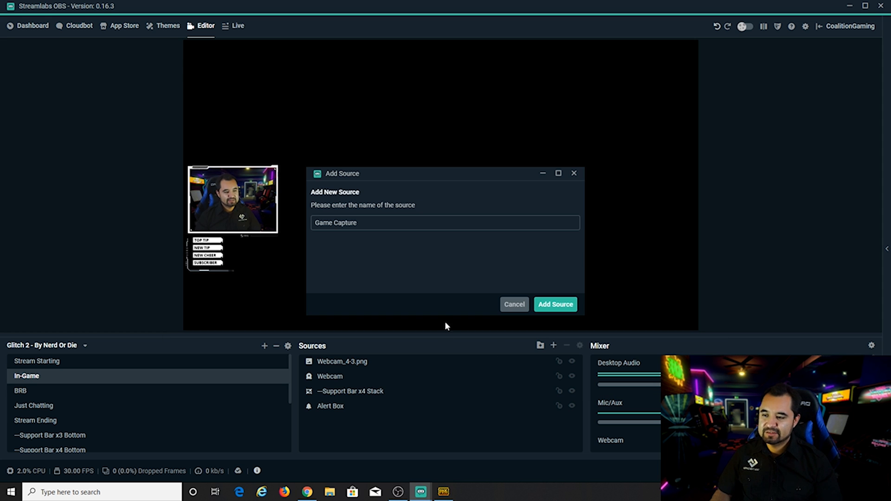
left_click_drag(367, 223, 283, 221)
type("PUBG")
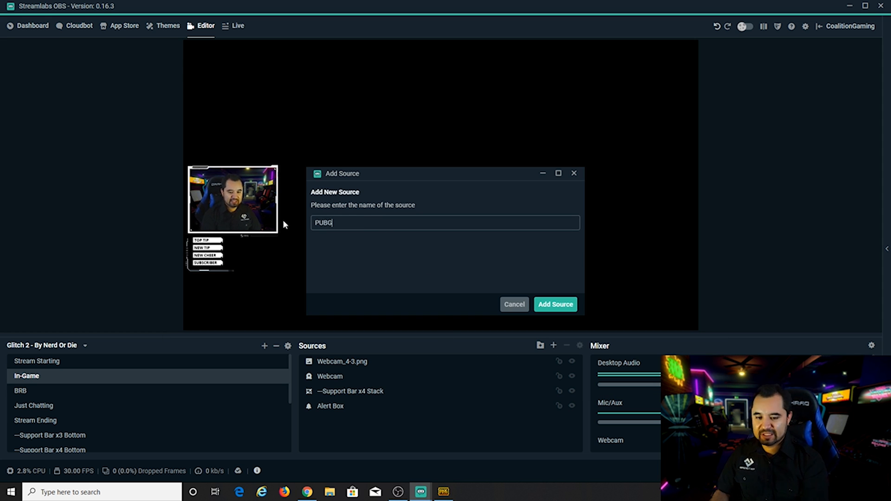
left_click(556, 305)
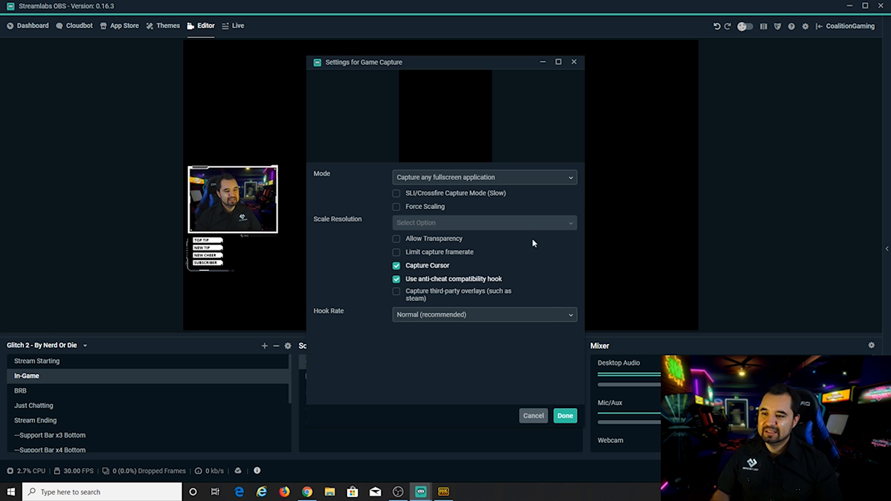
Set PUBG to capture the specific window [TslGame.exe]: PLAYERUNKNOWN'S BATTLEGROUNDS, enable Limit capture framerate, and accept the settings.
left_click(492, 178)
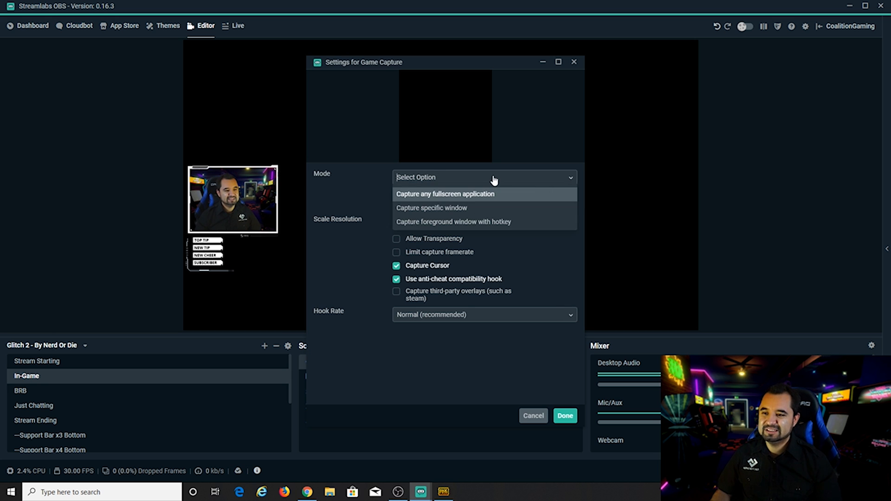
left_click(426, 208)
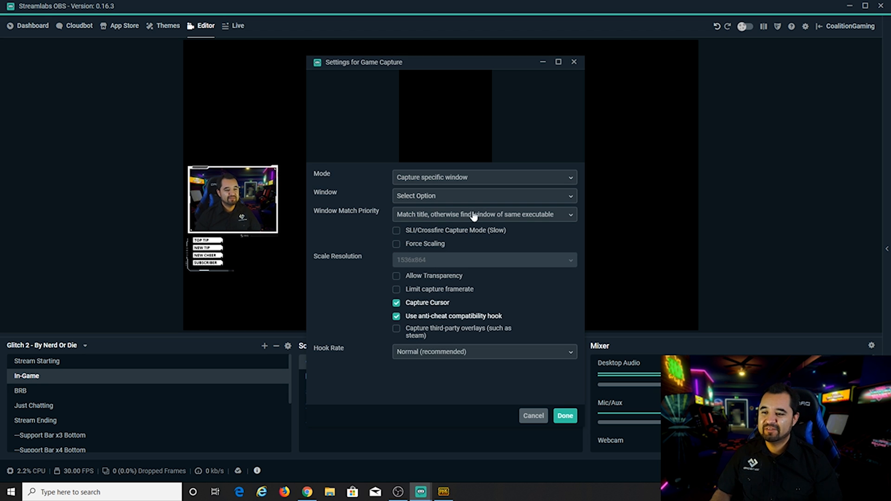
left_click(411, 196)
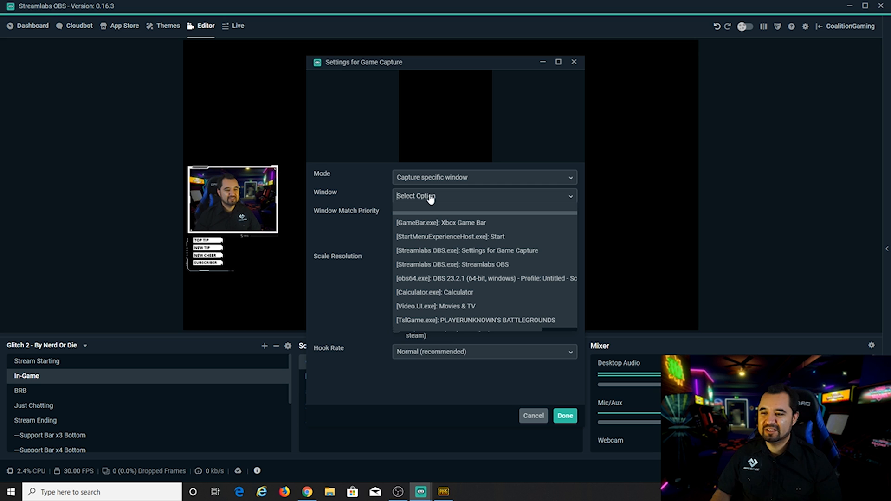
left_click(476, 320)
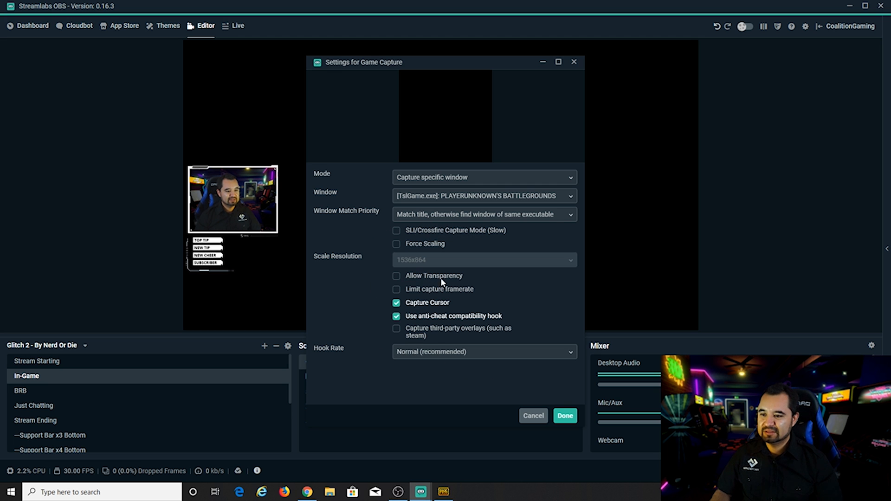
left_click(397, 290)
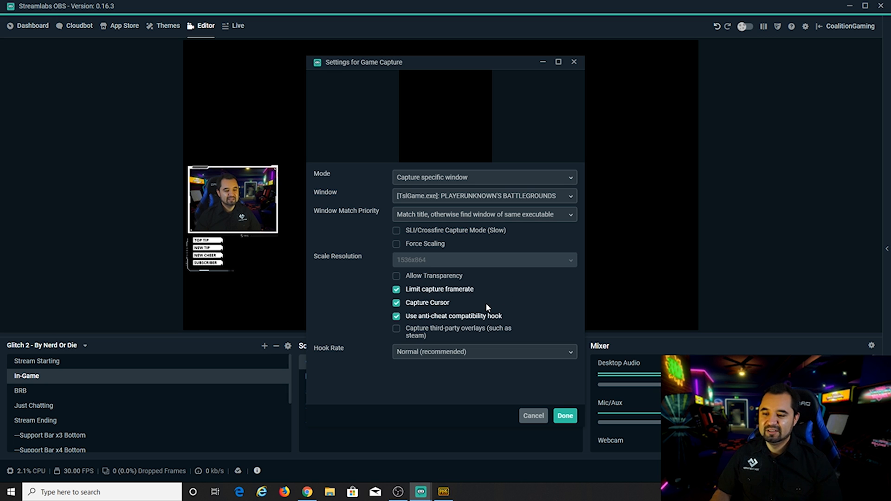
left_click(565, 416)
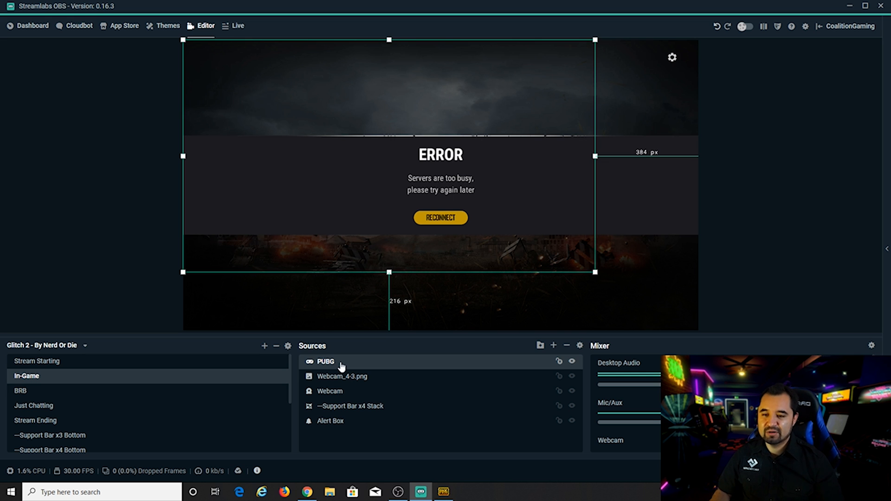
Reorder the In-Game sources so Alert Box is on top and PUBG lies beneath all the others.
mouse_move(341, 367)
left_mouse_down()
mouse_move(336, 432)
mouse_move(352, 363)
left_mouse_up()
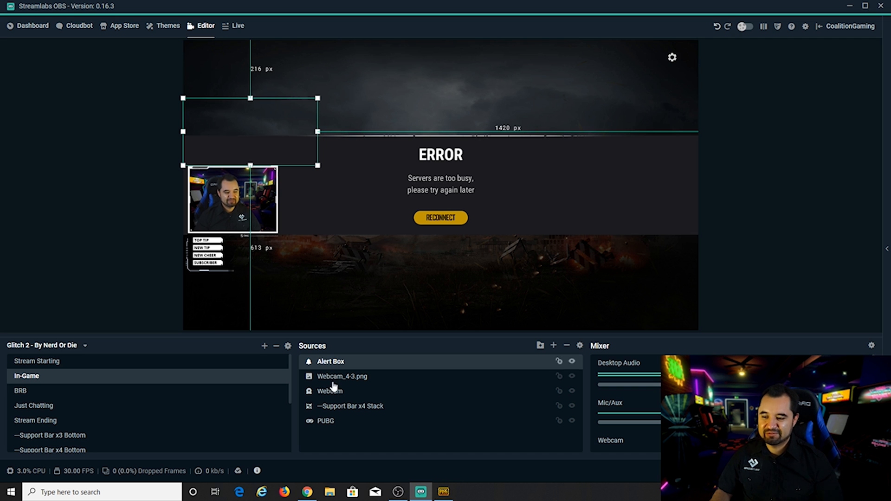
left_click(327, 421)
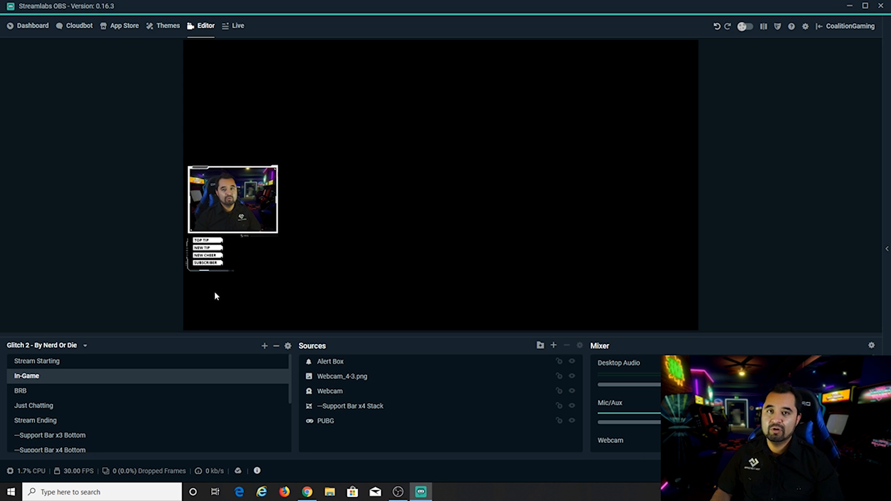
Change the YOURNAME text in the BRB scene to "Coalition Gaming".
left_click(29, 393)
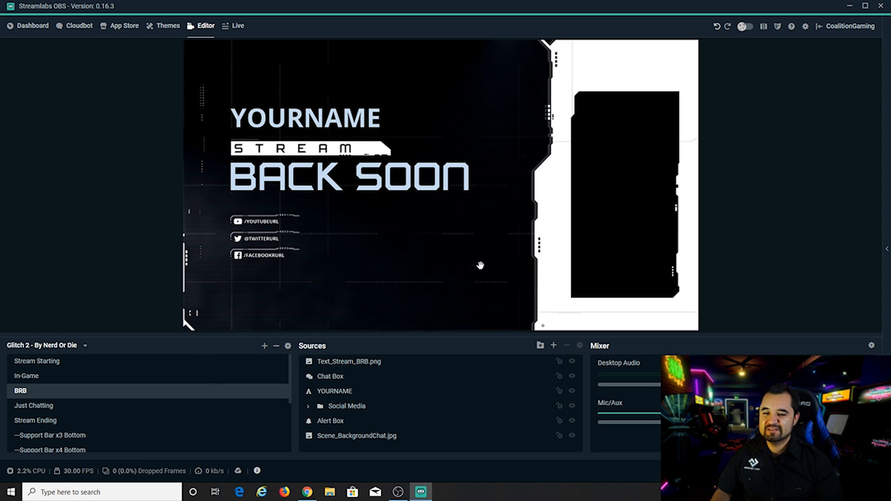
left_click(297, 117)
double_click(328, 391)
left_click_drag(437, 285, 377, 278)
type("Coal")
type("ition Gaming")
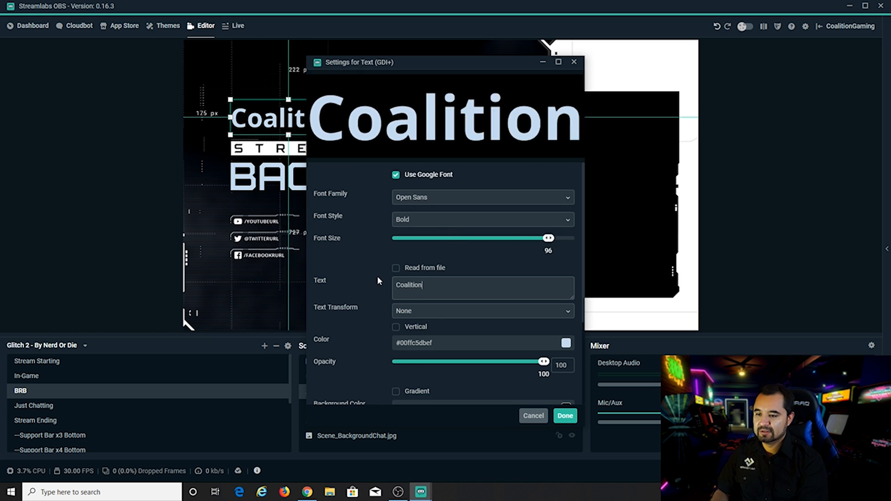
left_click(564, 416)
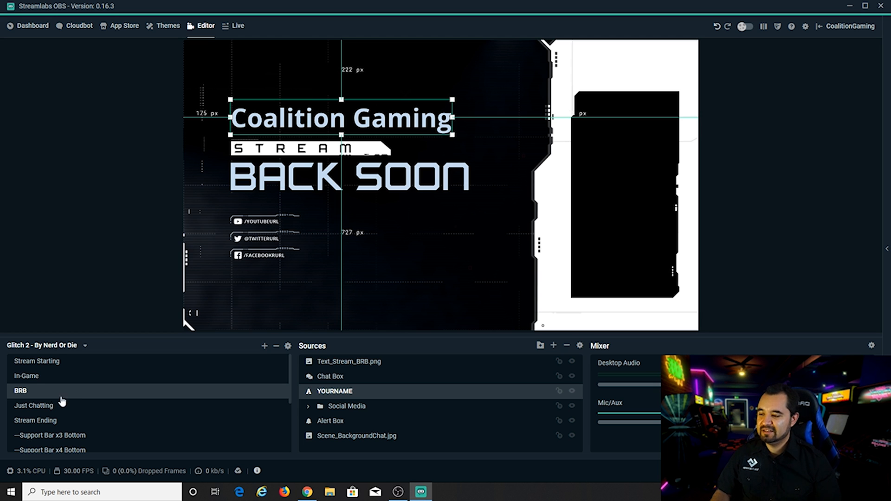
Preview the overlay's Support Bar scenes, comparing the bottom, top and stack layouts.
scroll(66, 400, "down", 1)
scroll(69, 445, "up", 1)
left_click(69, 436)
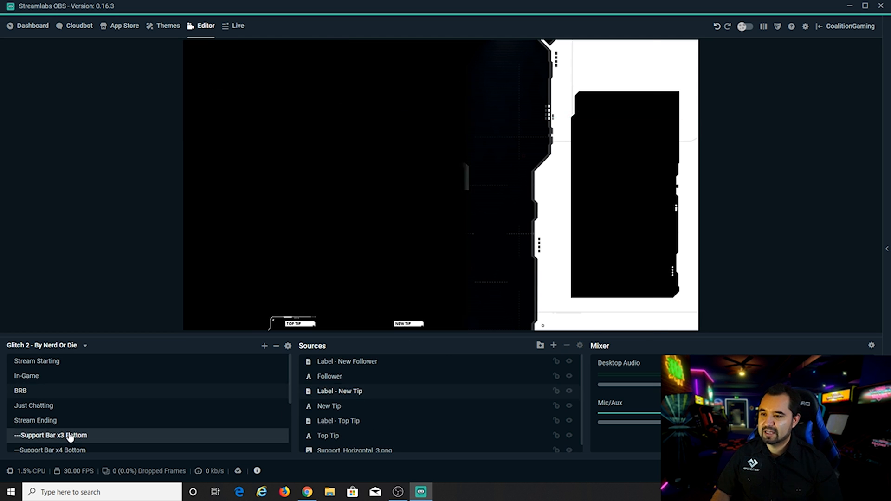
scroll(129, 406, "down", 2)
left_click(75, 406)
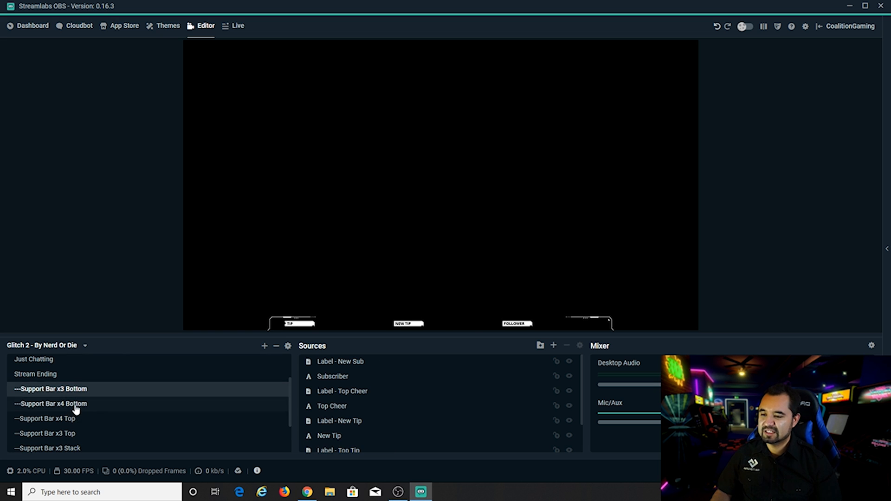
left_click(66, 418)
left_click(77, 433)
scroll(109, 429, "down", 1)
scroll(112, 430, "down", 1)
left_click(86, 419)
scroll(85, 422, "up", 2)
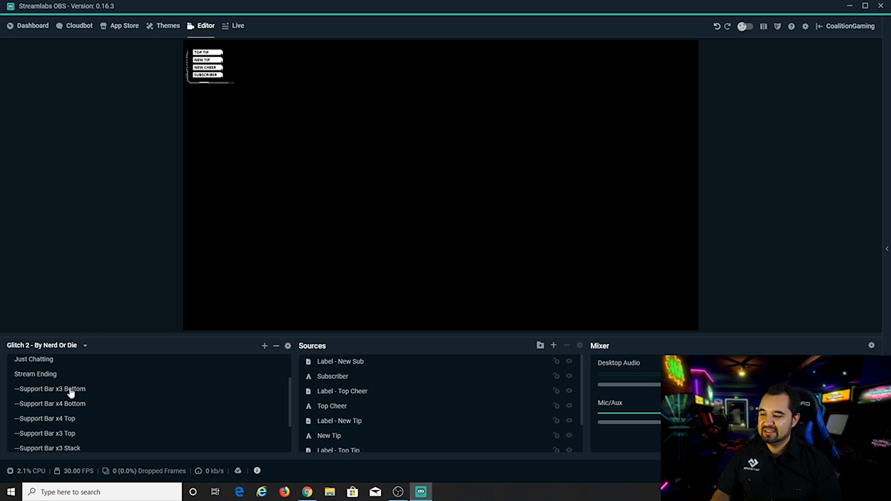
Recheck the Support Bar scenes and examine the contents of the Background and Icons scenes.
left_click(70, 393)
scroll(131, 417, "up", 3)
scroll(83, 410, "down", 2)
scroll(69, 407, "up", 1)
scroll(79, 402, "down", 4)
scroll(69, 399, "up", 2)
left_click(73, 406)
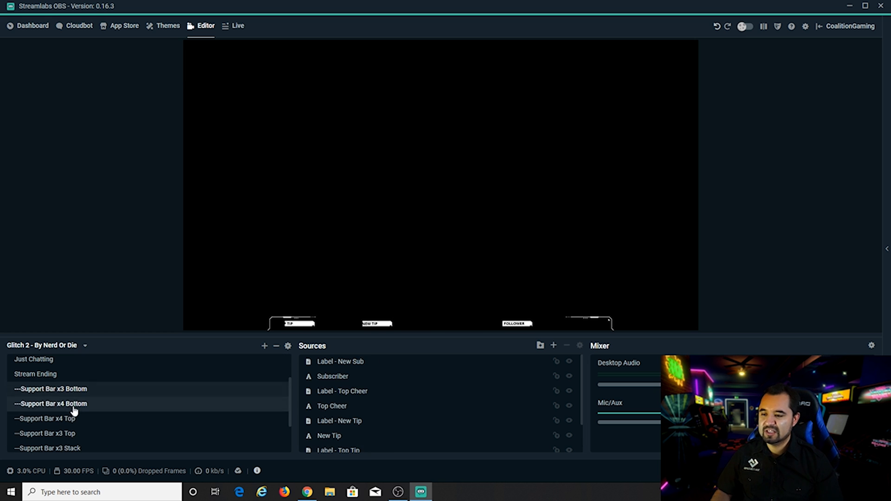
left_click(67, 418)
scroll(79, 413, "down", 2)
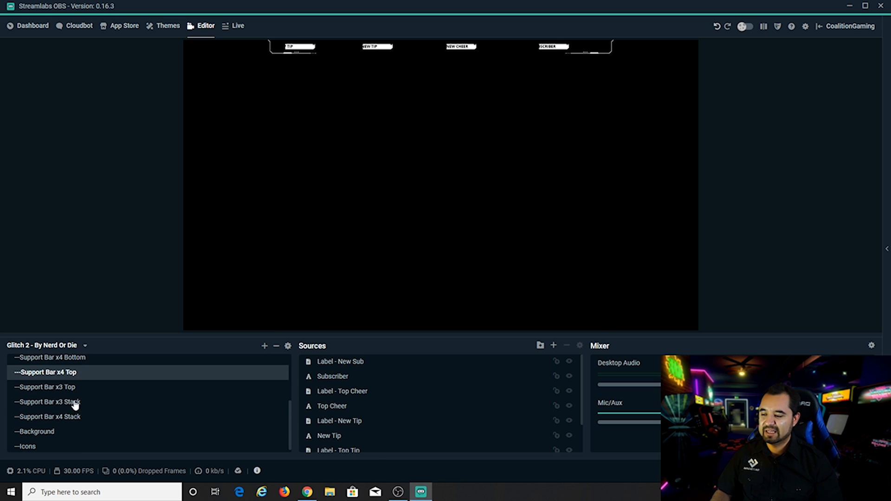
left_click(74, 404)
left_click(45, 436)
scroll(63, 434, "down", 1)
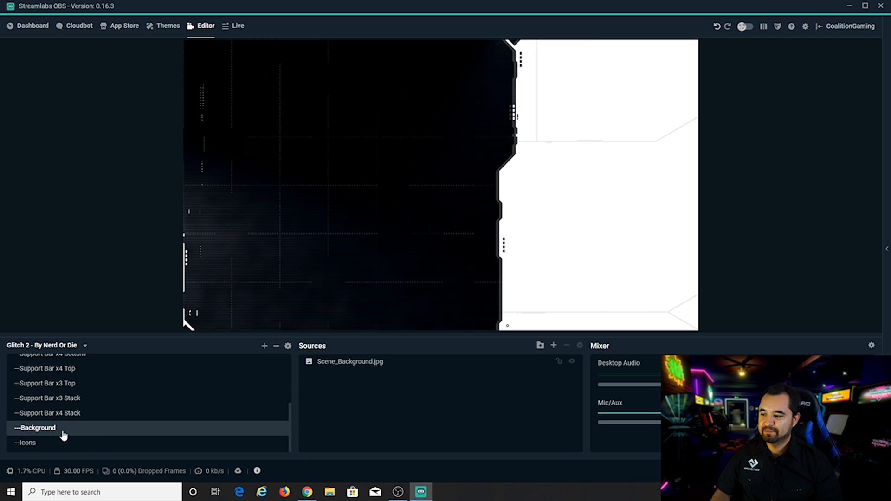
left_click(69, 442)
scroll(86, 432, "up", 4)
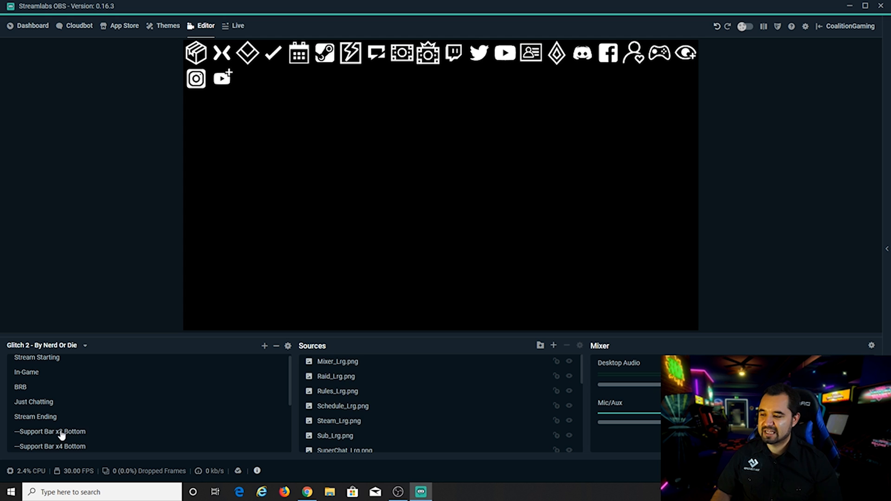
Delete all the Support Bar scenes plus the Background and Icons scenes from the scene list.
left_click(61, 432)
left_click(276, 346)
left_click(485, 246)
left_click(267, 362)
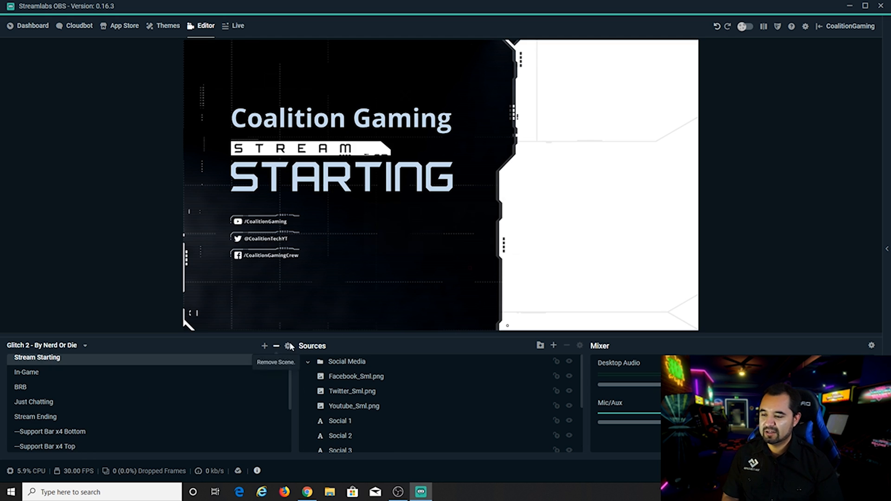
left_click(276, 346)
left_click(506, 247)
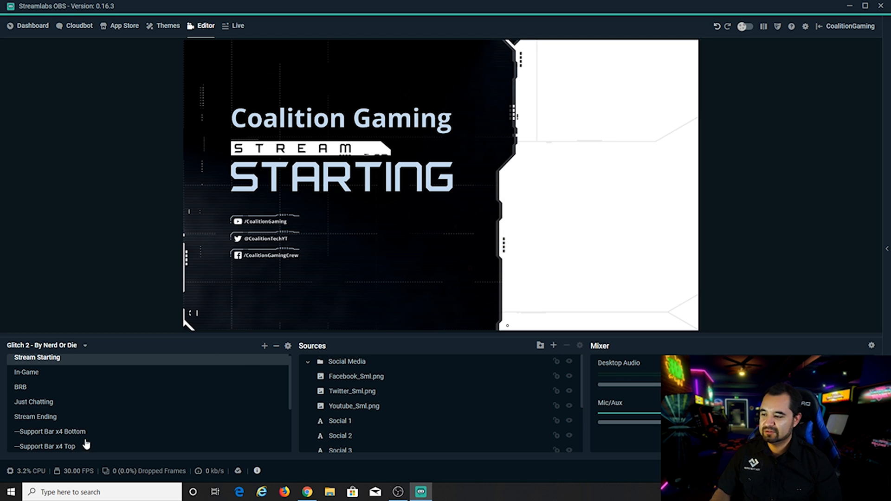
left_click(89, 431)
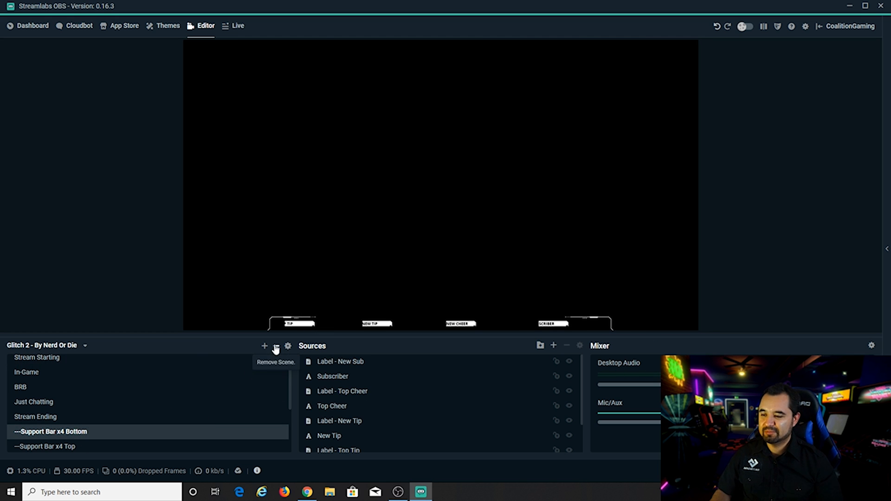
left_click(273, 347)
left_click(478, 247)
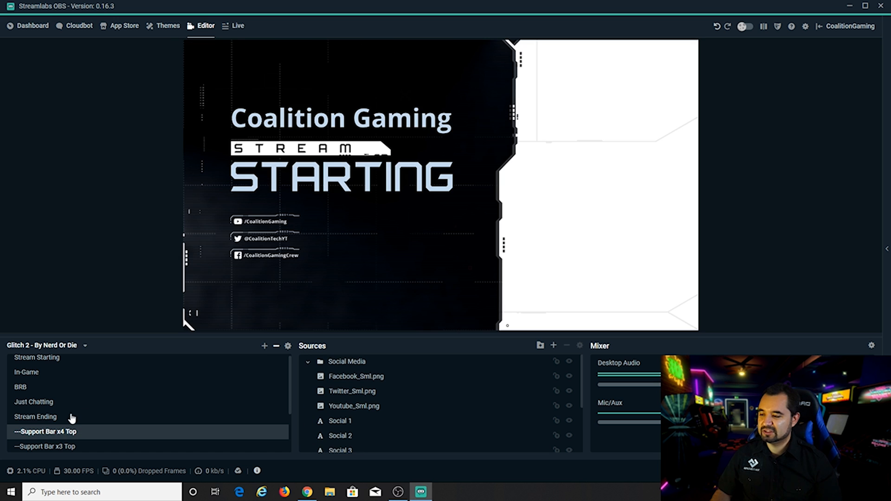
scroll(125, 421, "down", 2)
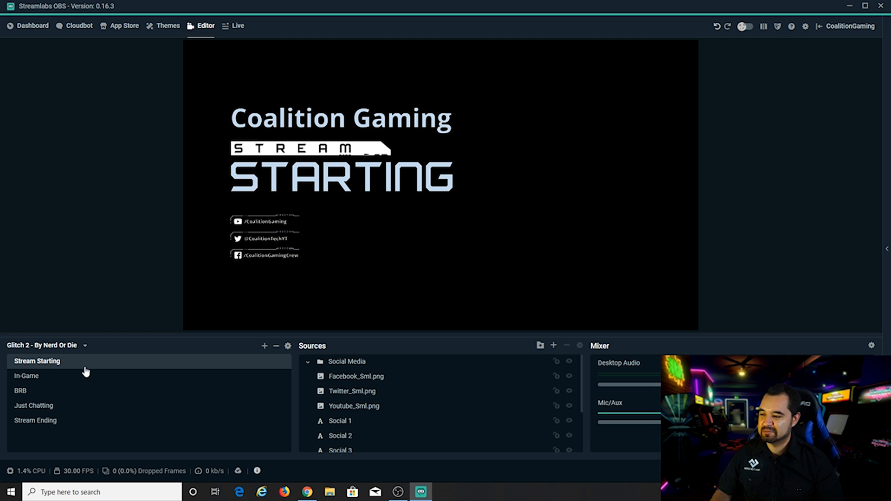
Review the In-Game, BRB, Just Chatting and Stream Ending scenes one after another.
left_click(41, 377)
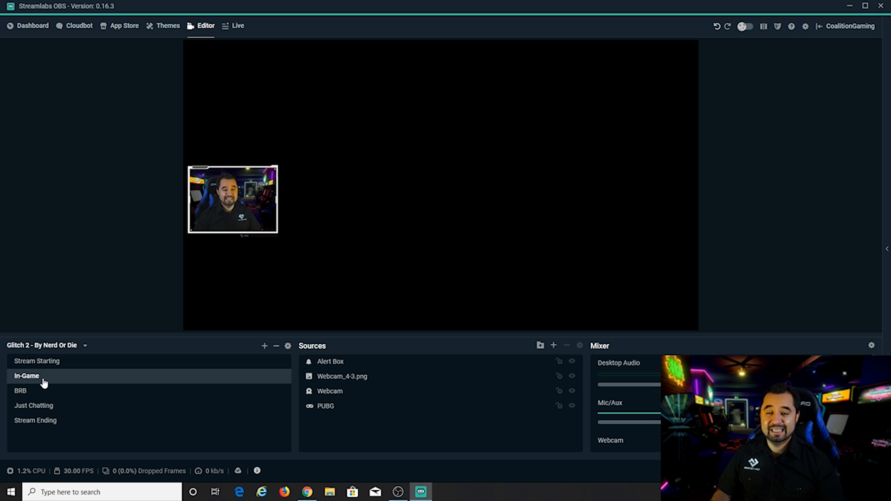
left_click(23, 394)
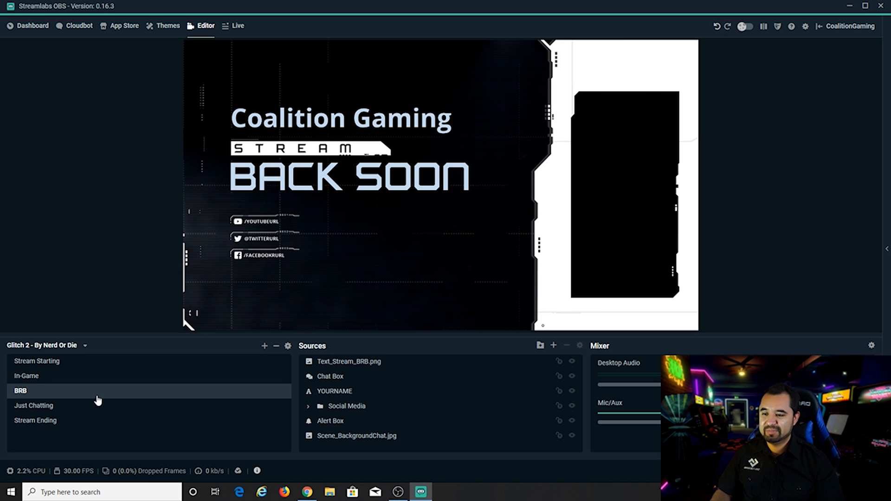
left_click(45, 408)
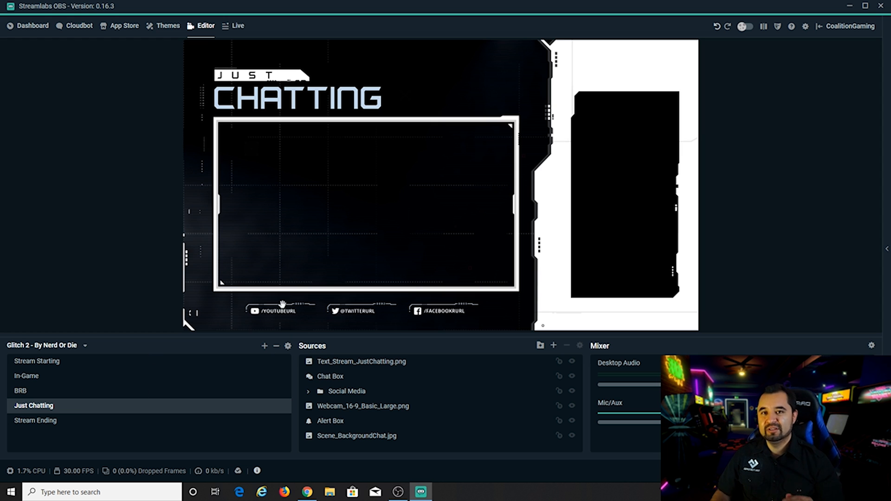
left_click(37, 422)
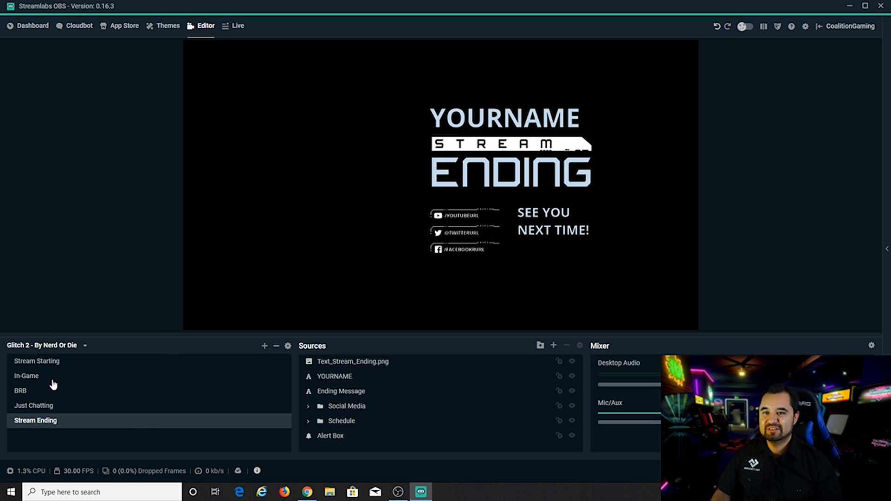
Show the In-Game scene, trigger a test follow alert and select the alert box in the preview.
left_click(37, 380)
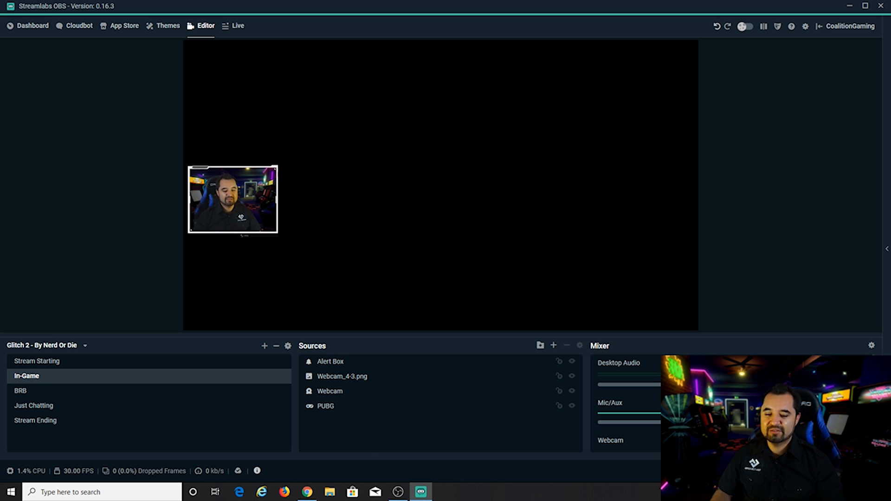
left_click(761, 471)
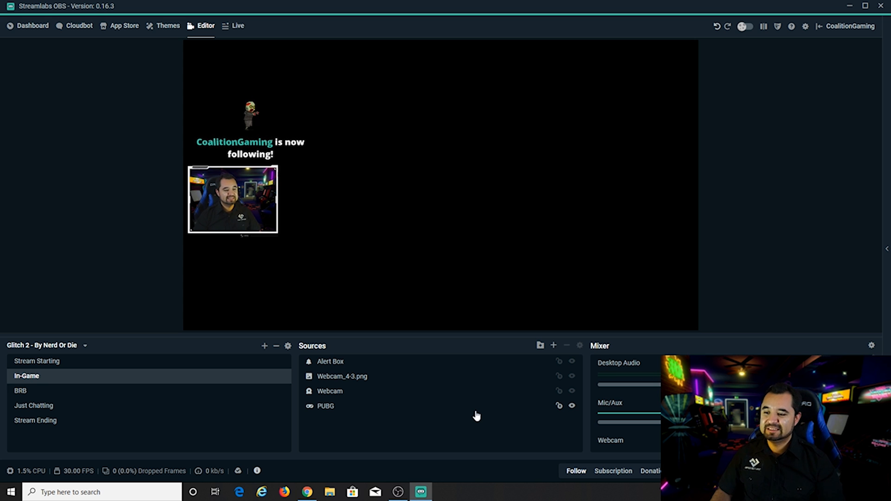
left_click(265, 141)
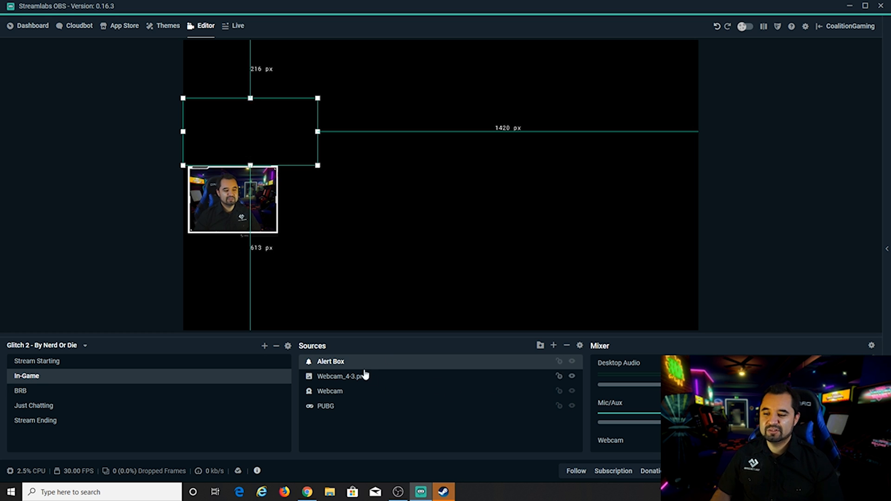
In the Alert Box settings, check the Hosts, Follows and Subscriptions alerts and reduce the Merch alert's font size.
double_click(342, 363)
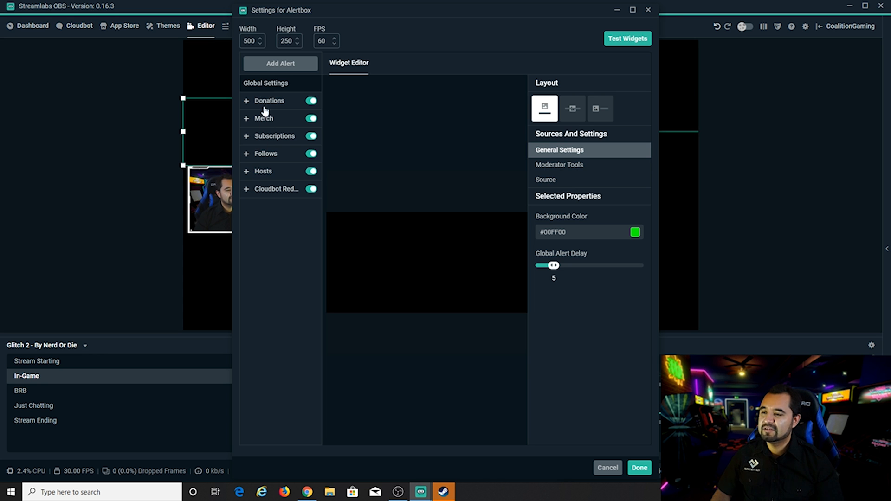
left_click(263, 172)
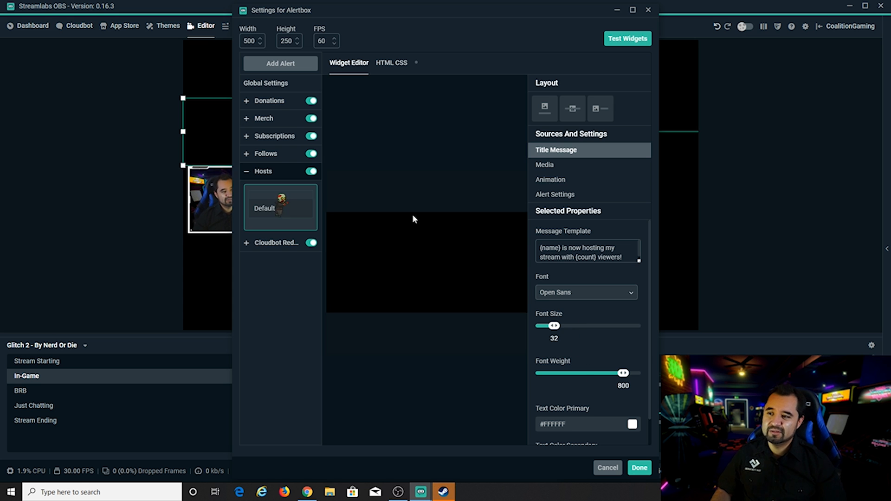
left_click(246, 154)
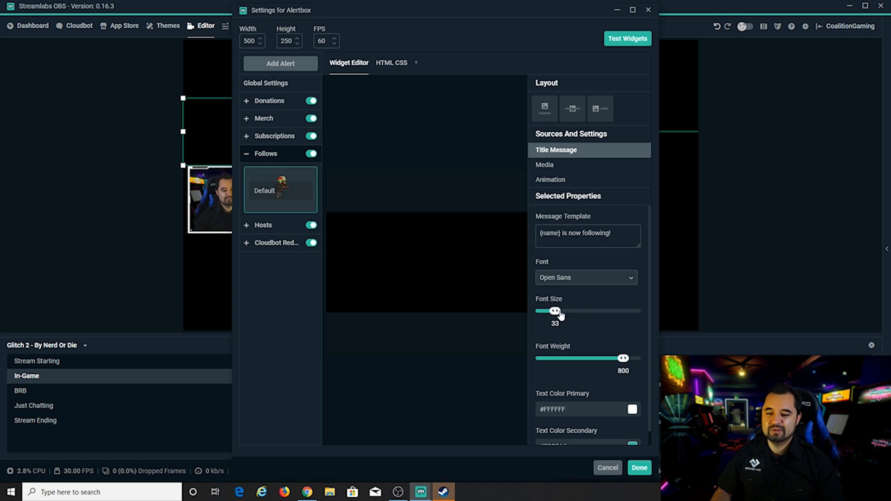
left_click(275, 136)
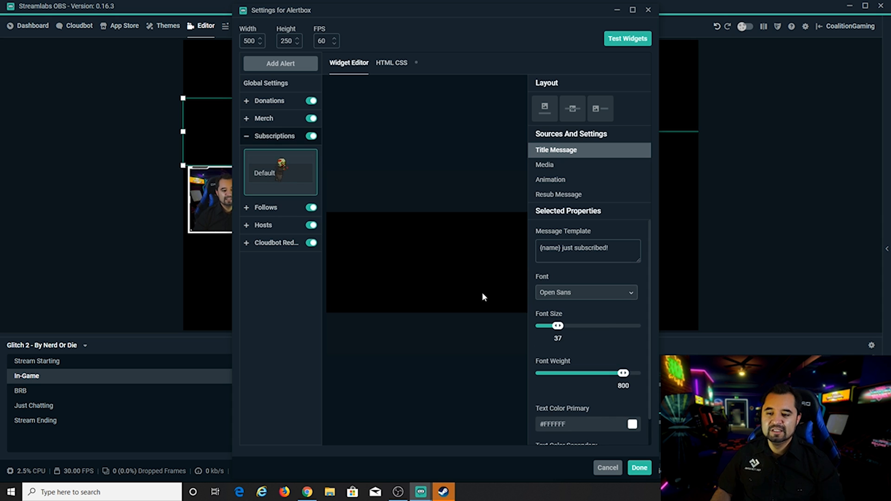
left_click(268, 120)
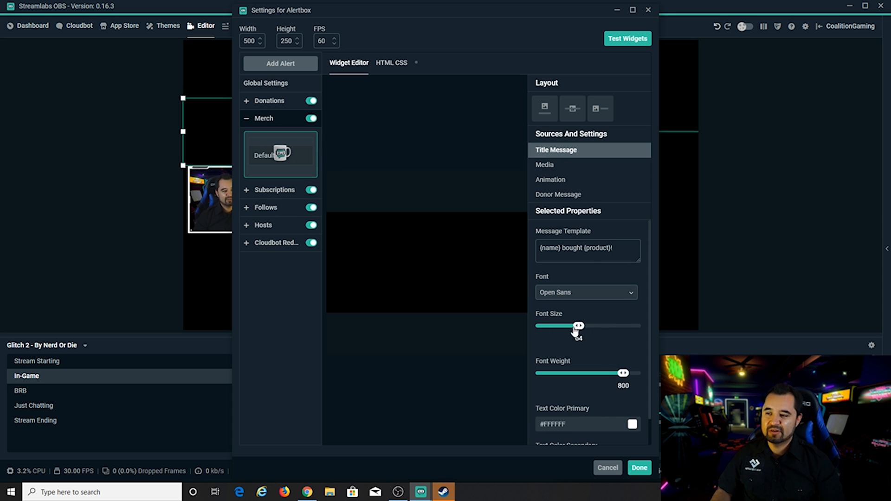
left_click_drag(578, 328, 556, 326)
Review the global alert settings and the Donations alert's title message and media options.
left_click(259, 103)
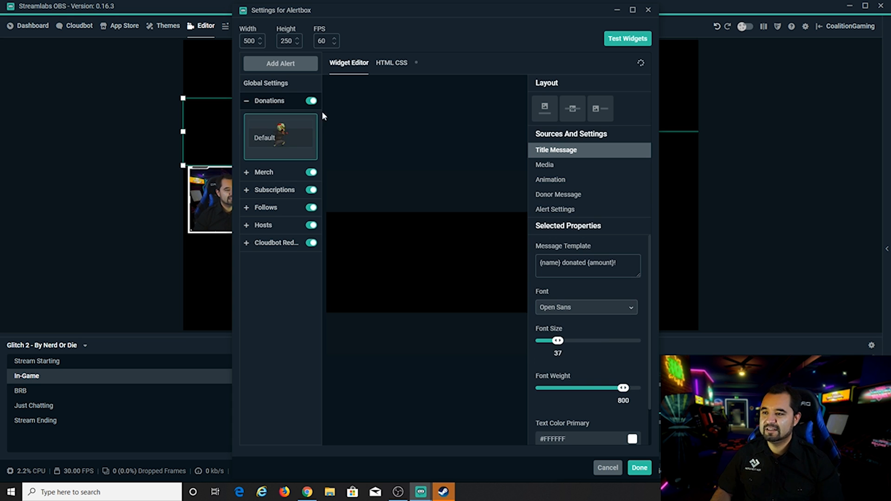
left_click(275, 85)
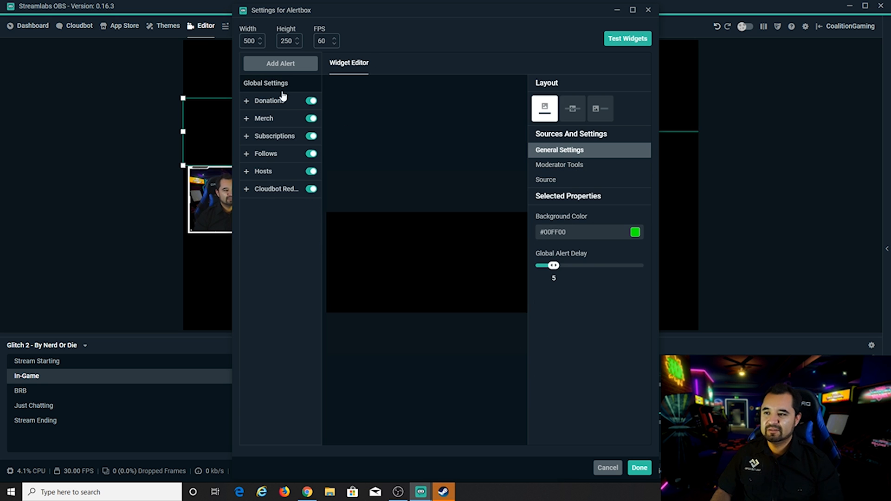
left_click(270, 101)
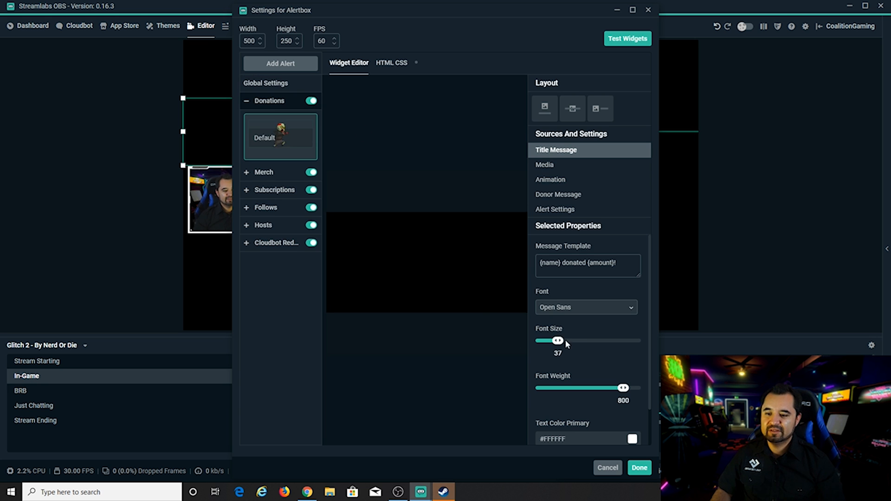
scroll(597, 276, "down", 1)
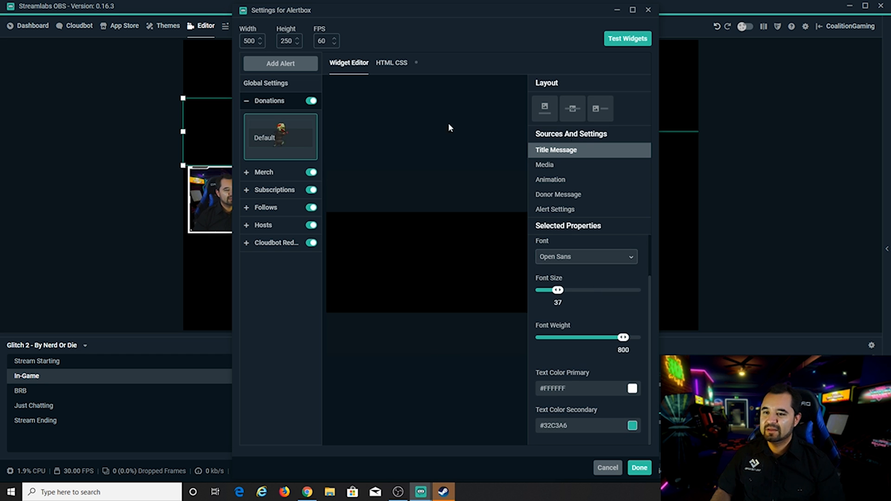
left_click(562, 165)
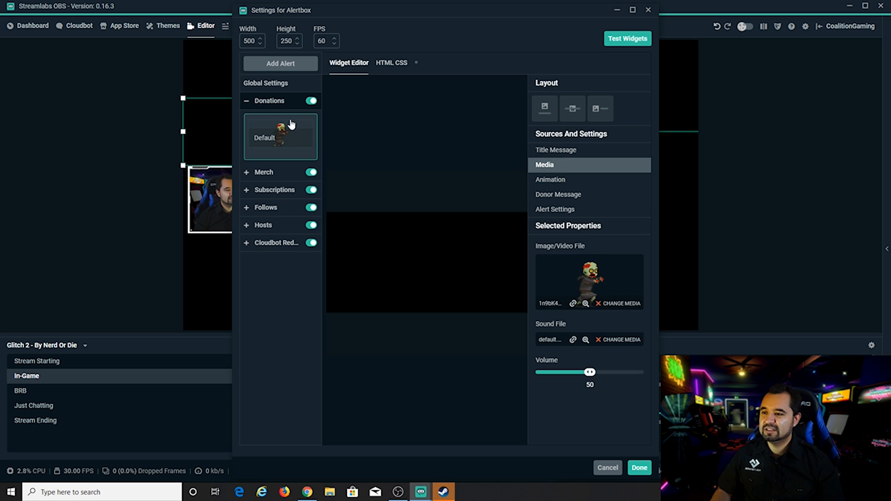
Review the Follows alert's title message, media and animation options, and dismiss the Steam update window.
left_click(274, 210)
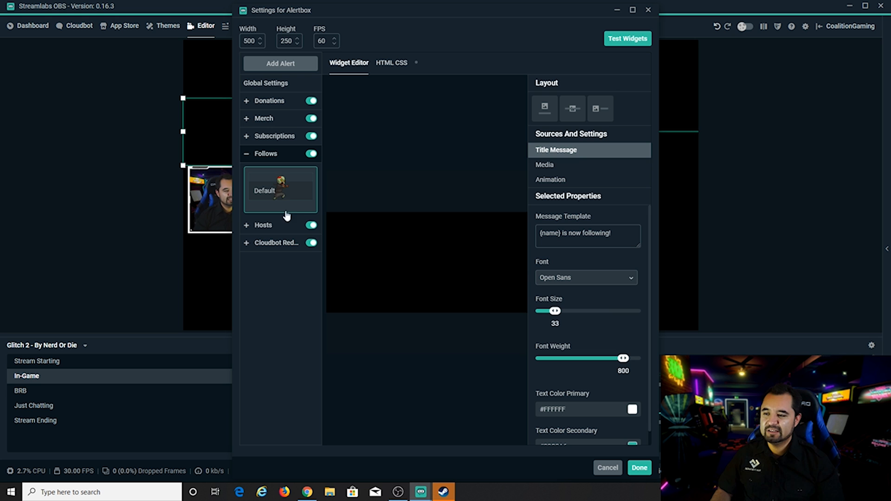
left_click(550, 166)
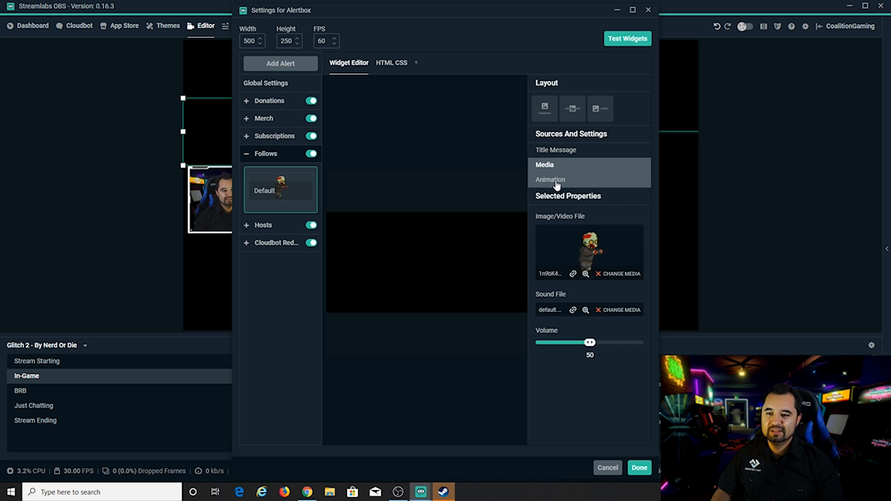
left_click(557, 184)
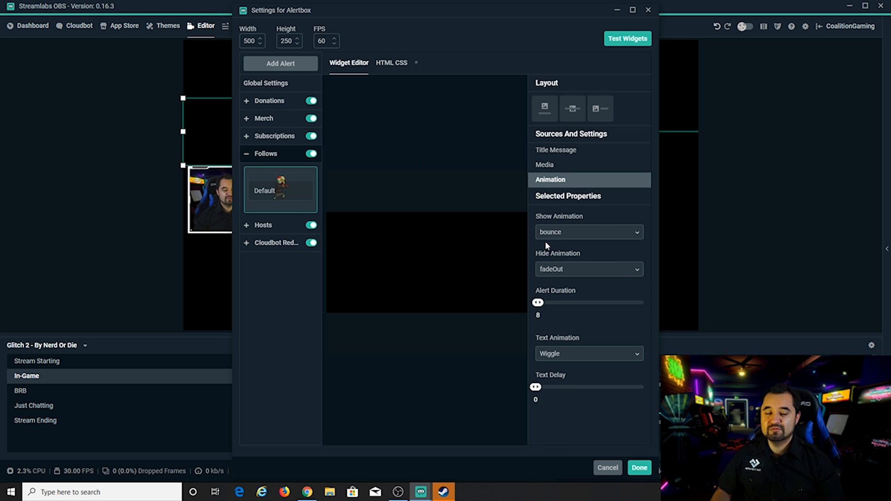
left_click(553, 165)
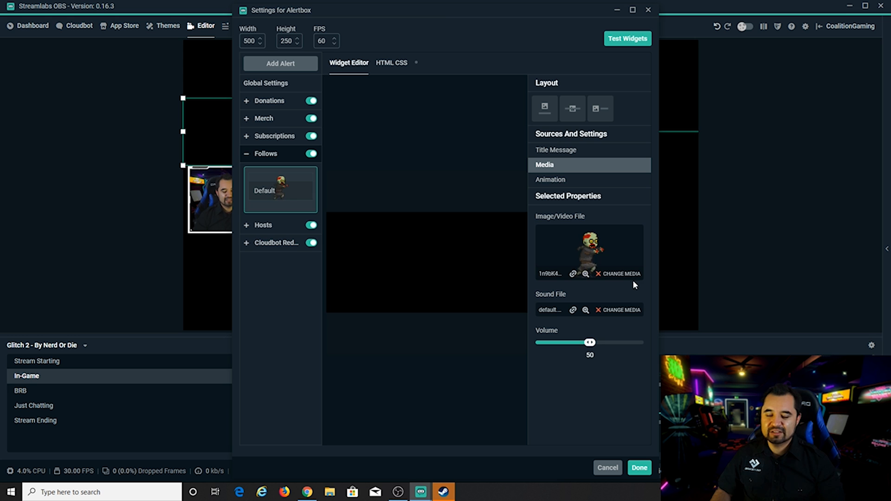
left_click(448, 493)
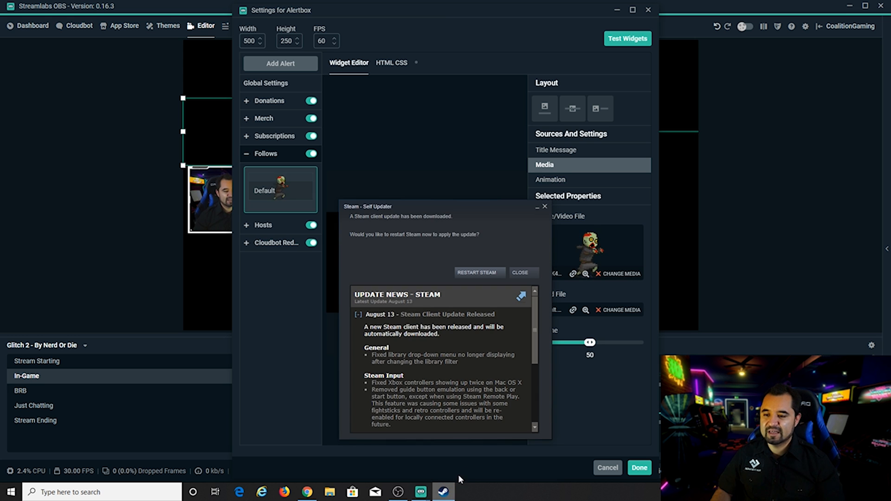
left_click(545, 206)
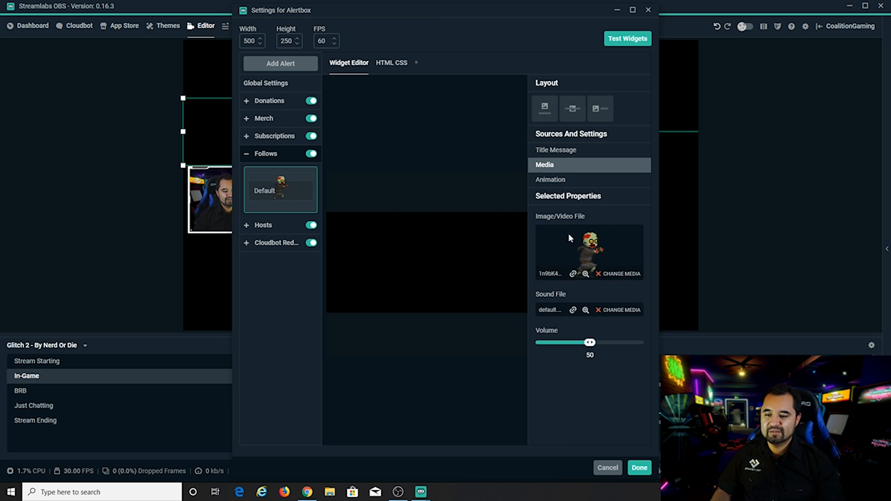
Replace the Follows alert's image with the stock file 5rANtdR.gif, set its sound volume to 100 and save the alert settings.
left_click(622, 275)
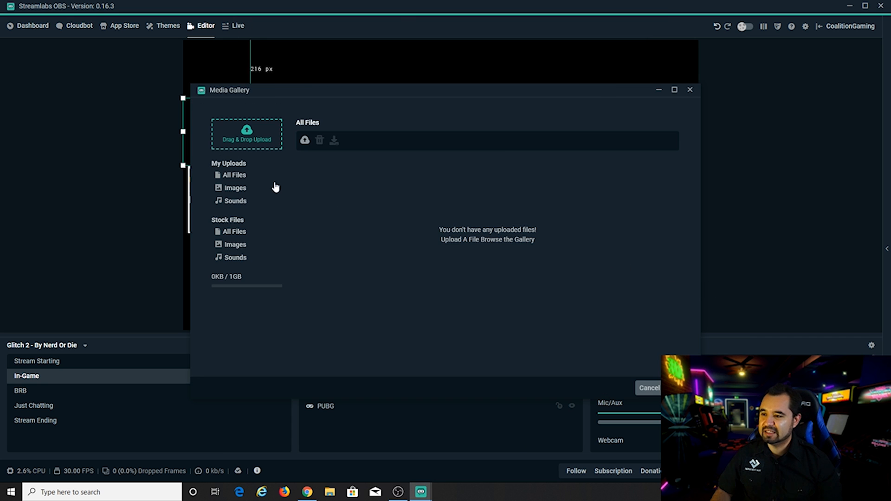
left_click(244, 232)
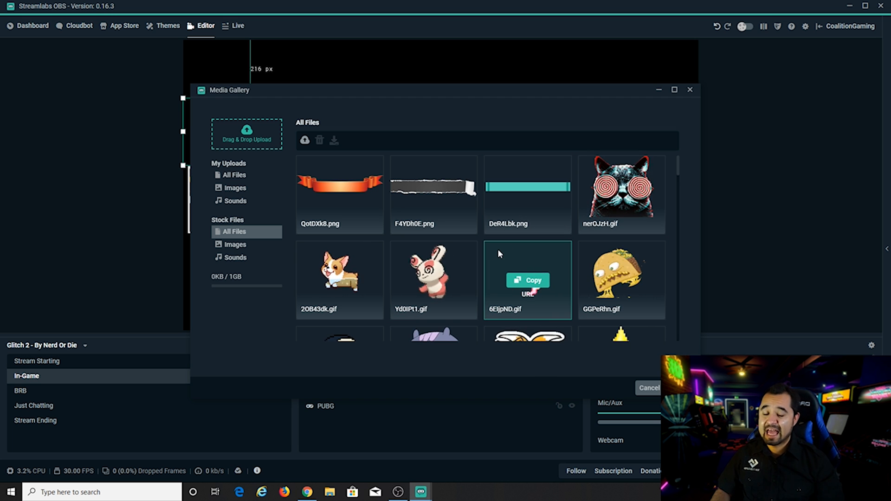
scroll(503, 258, "down", 3)
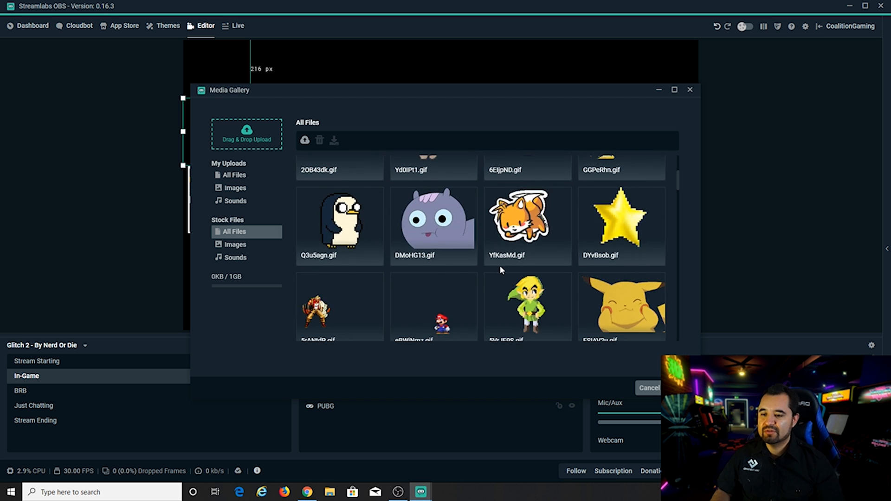
scroll(433, 275, "down", 3)
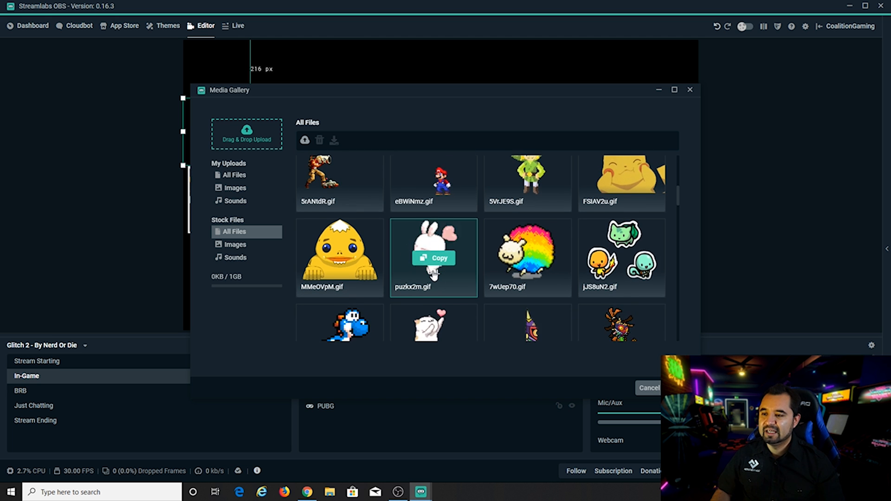
scroll(339, 186, "up", 2)
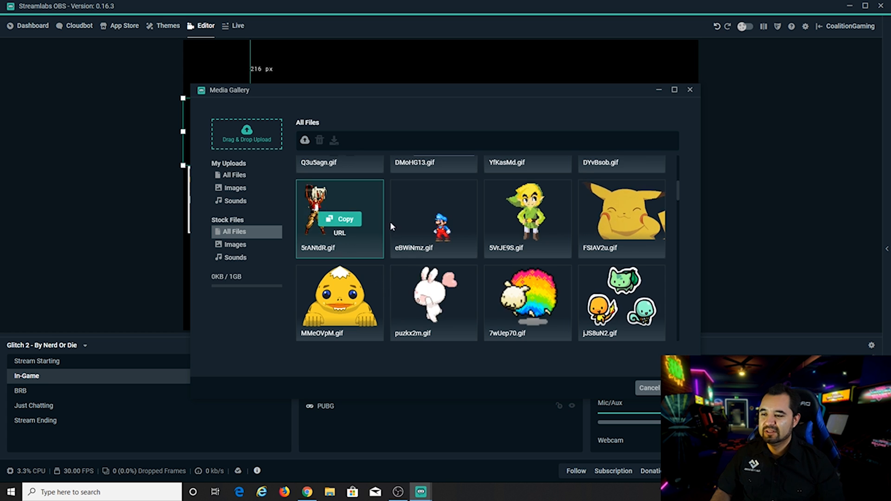
left_click(347, 222)
mouse_move(335, 245)
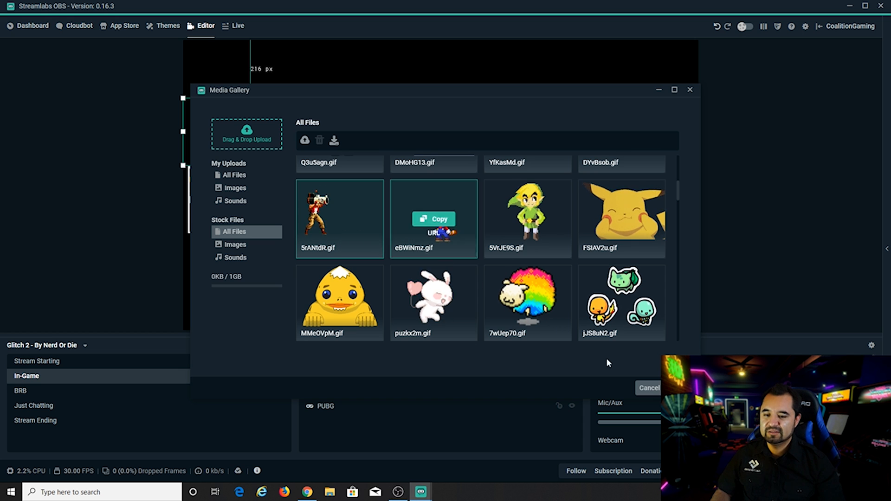
left_click(681, 387)
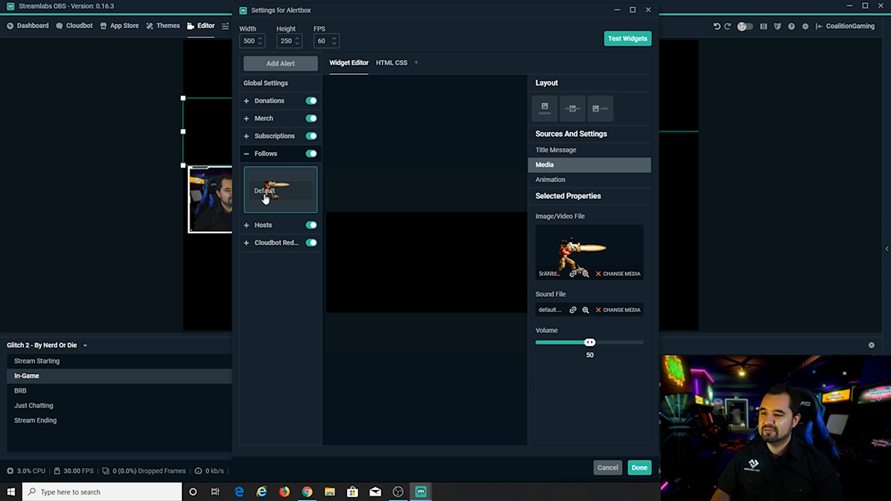
left_click_drag(596, 344, 644, 343)
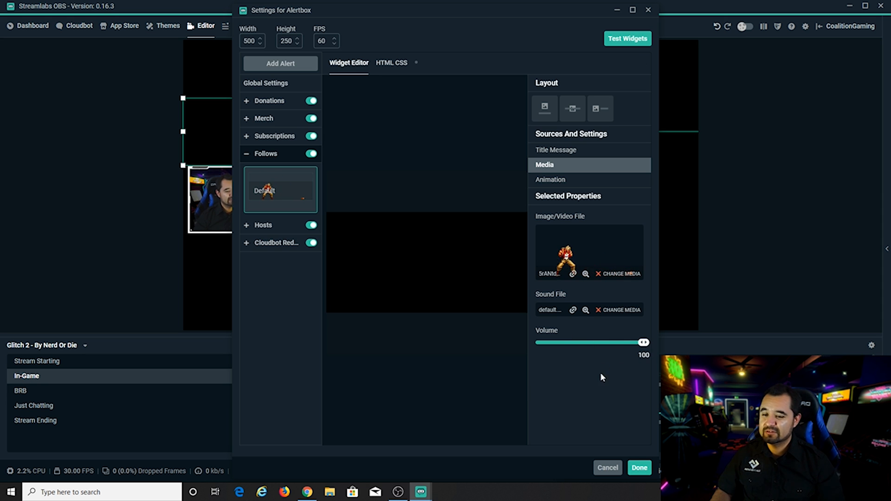
left_click(639, 467)
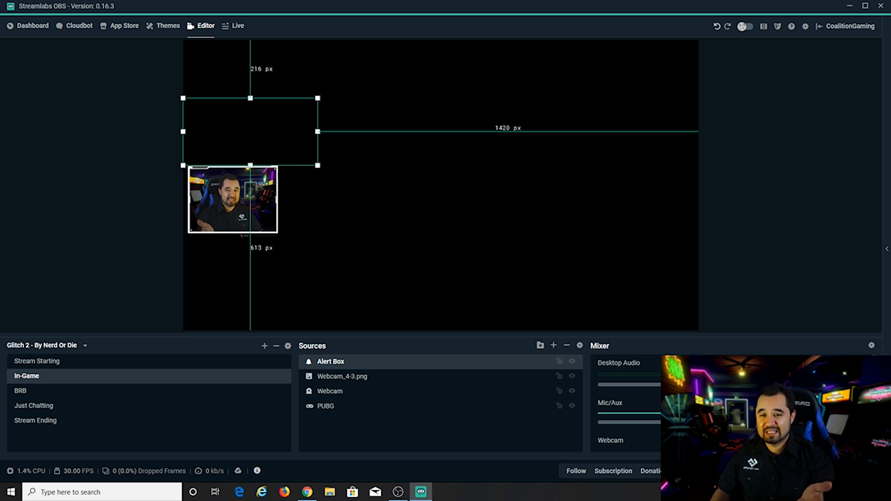
Trigger test follow, subscription and donation alerts in the In-Game scene, and deselect the alert box.
left_click(576, 471)
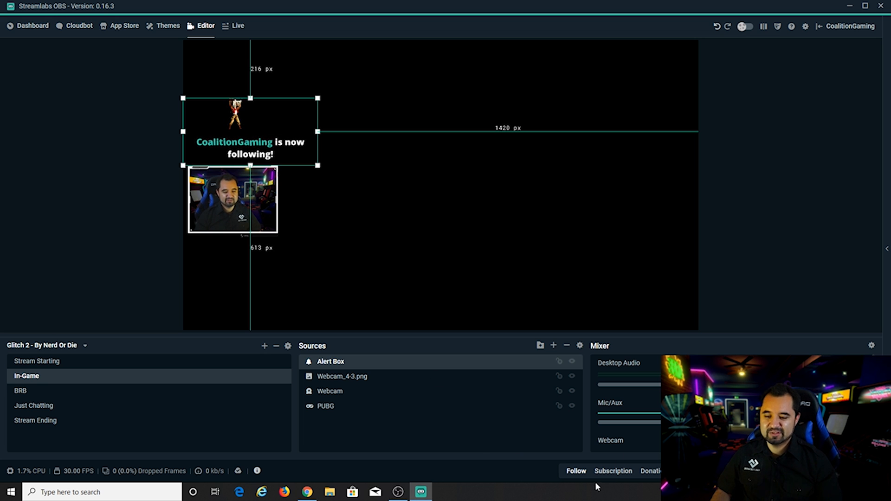
left_click(616, 471)
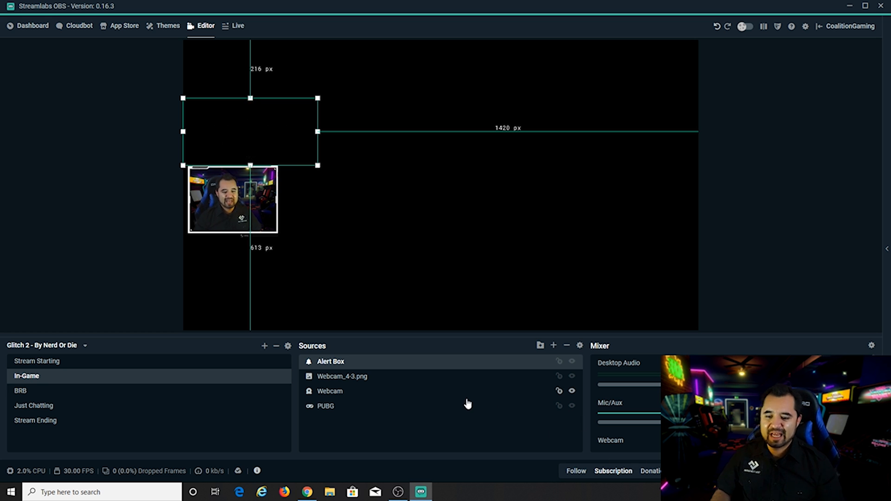
left_click(649, 471)
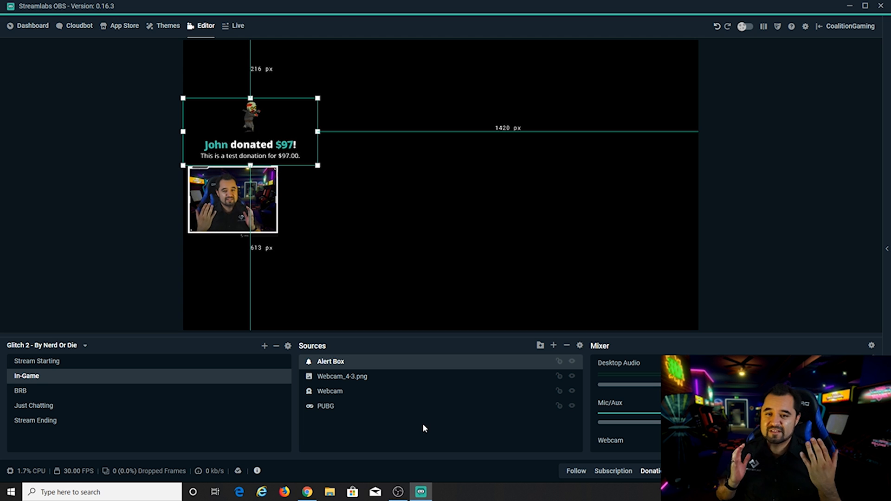
left_click(761, 284)
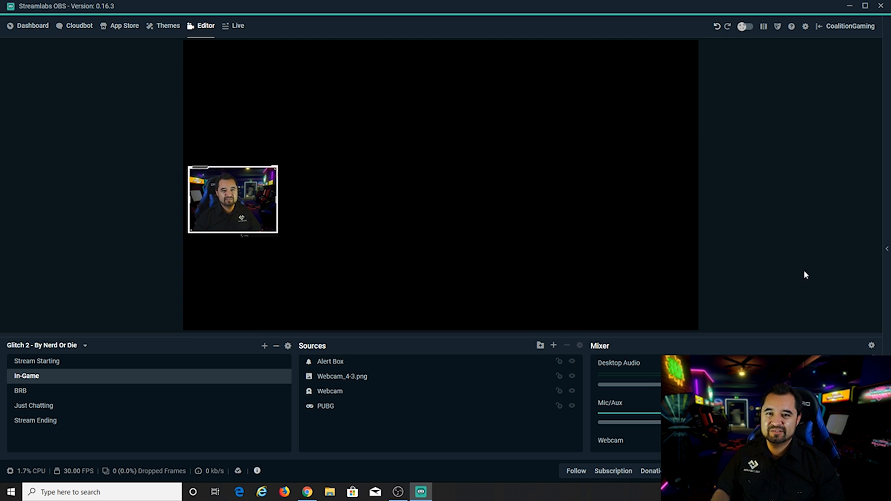
Check the stream service settings, set the output mode to Advanced and disable enforcing streaming service encoder settings.
left_click(806, 28)
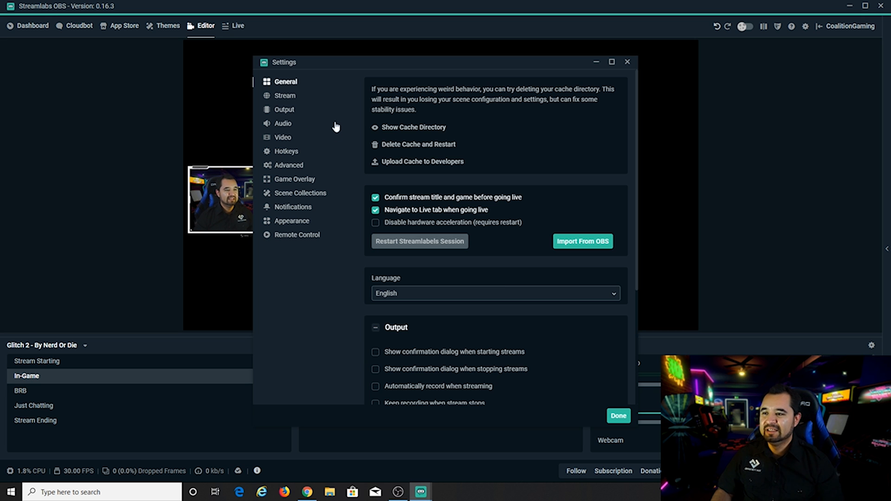
left_click(292, 97)
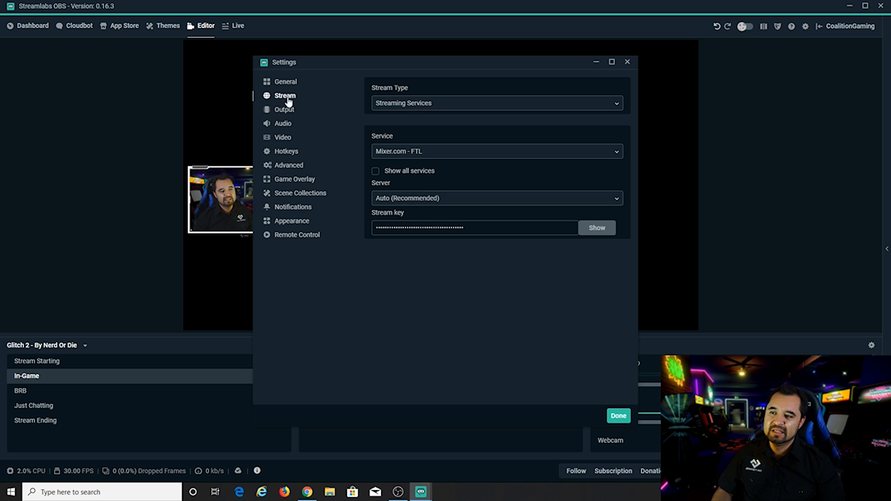
left_click(288, 112)
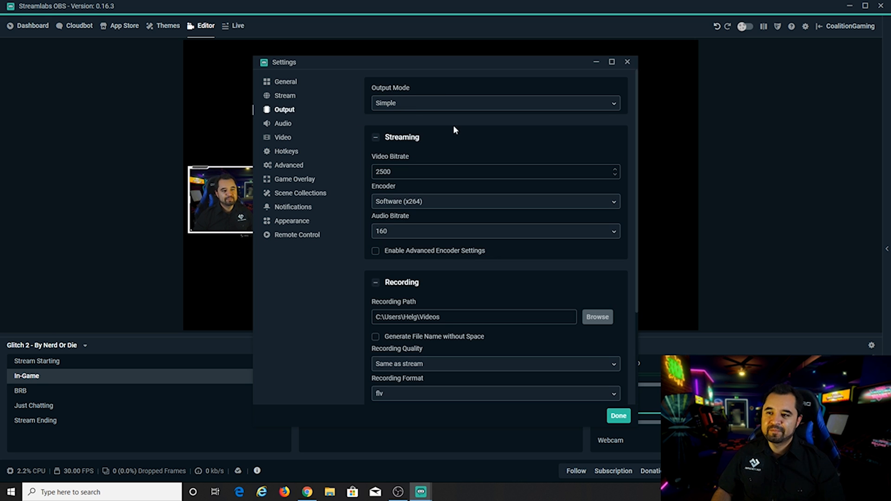
left_click(403, 106)
left_click(392, 120)
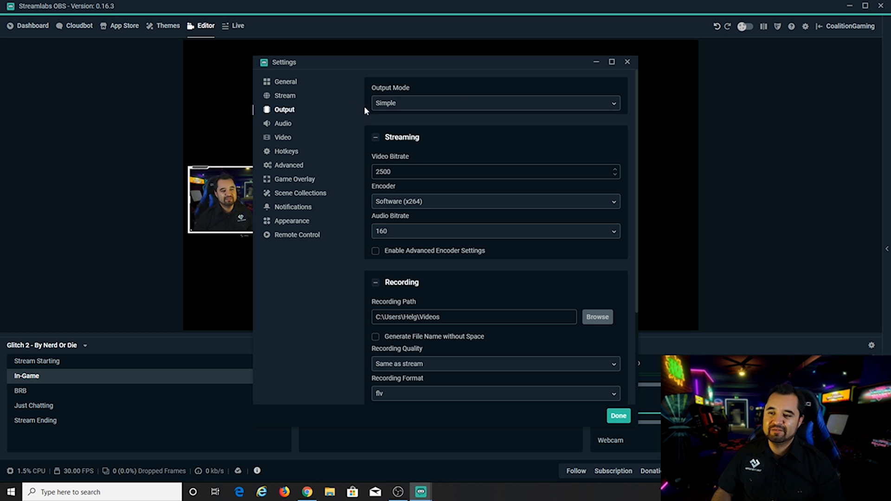
left_click(400, 105)
left_click(394, 133)
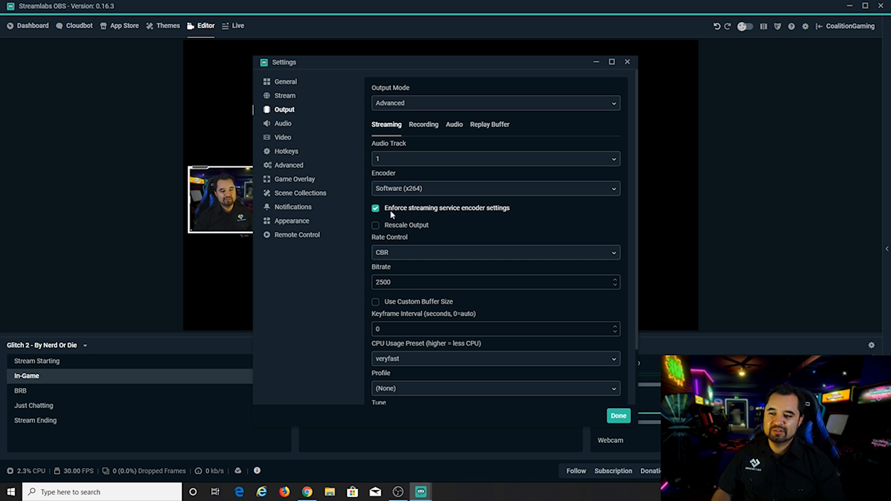
left_click(376, 208)
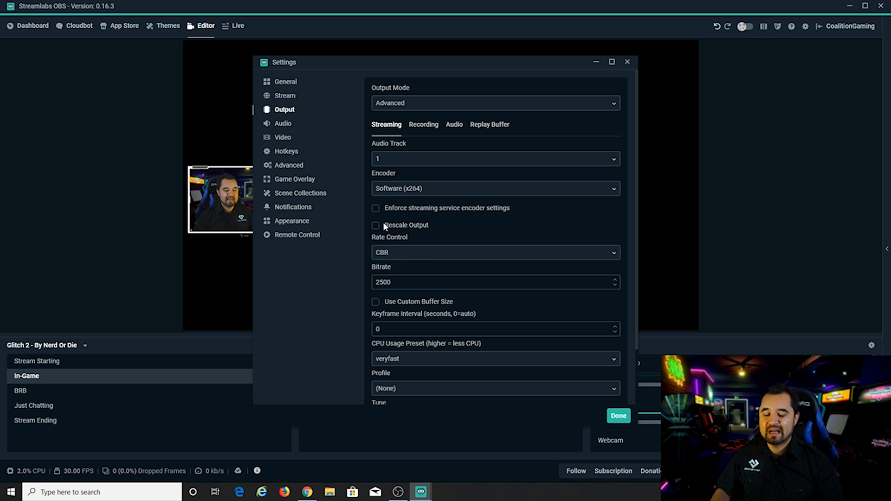
Set the software (x264) encoder's bitrate to 6000 and its keyframe interval to 2 seconds.
double_click(405, 282)
type("0")
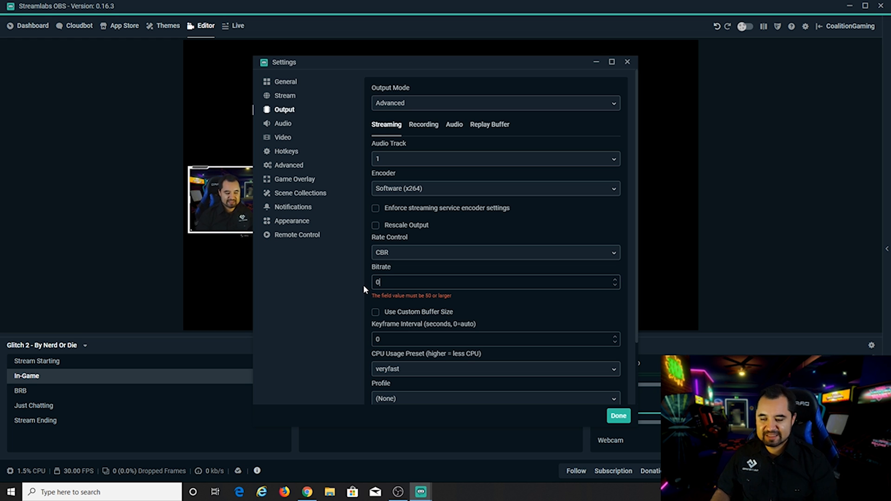
key("BackSpace")
type("6000")
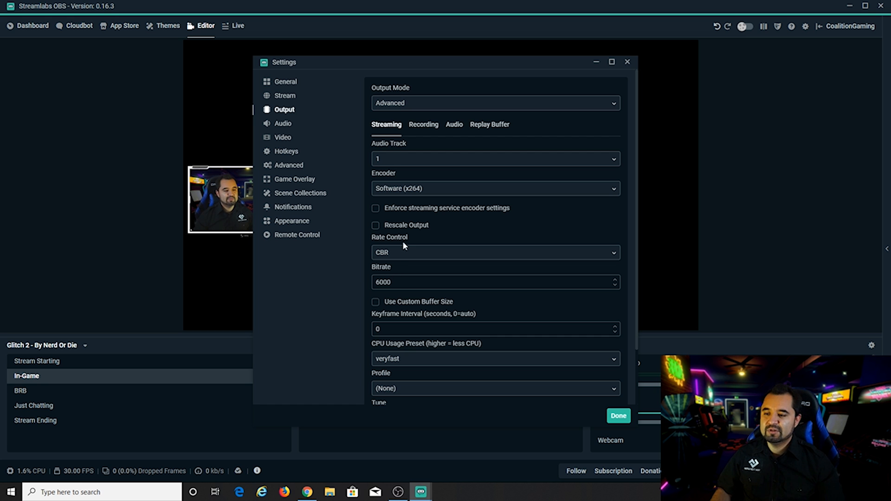
scroll(397, 218, "down", 1)
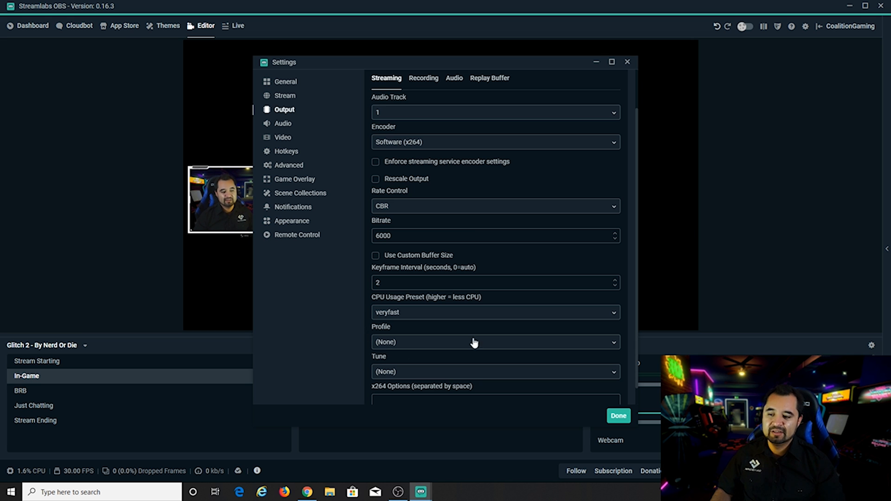
Keep the x264 encoder's CPU usage preset at veryfast and set its profile to high.
left_click(427, 312)
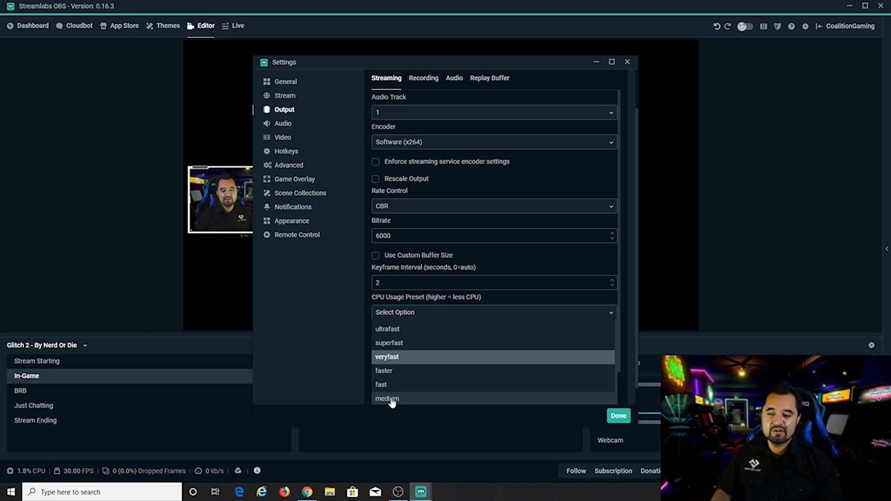
scroll(397, 403, "down", 1)
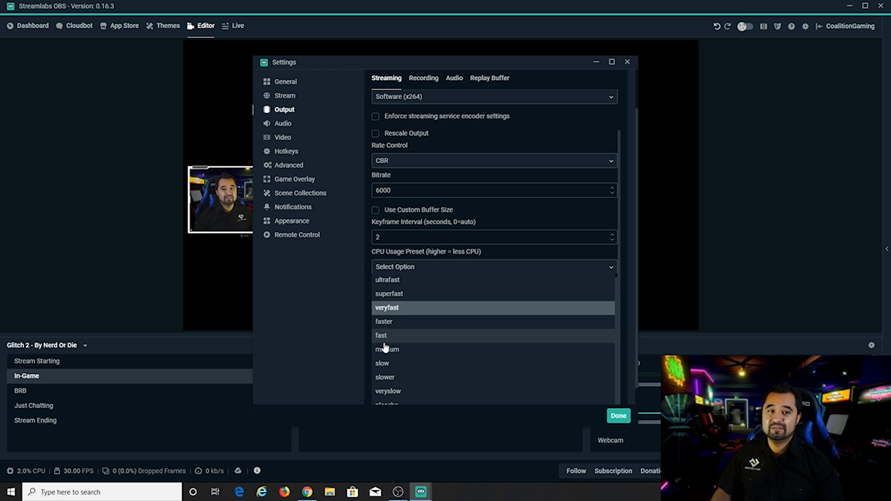
left_click(385, 308)
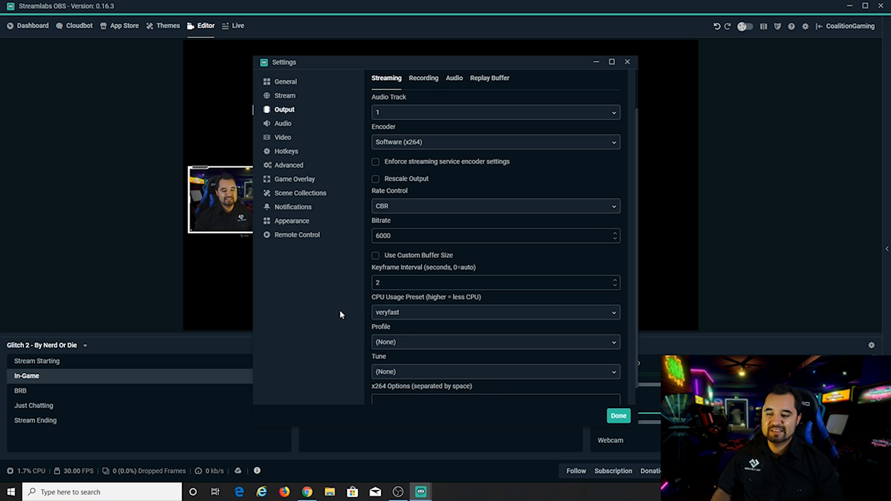
left_click(437, 342)
left_click(391, 397)
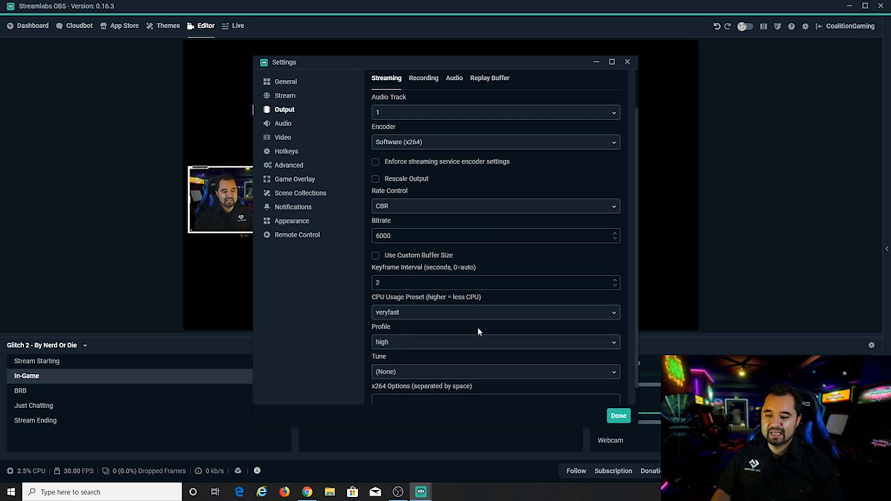
scroll(478, 330, "down", 1)
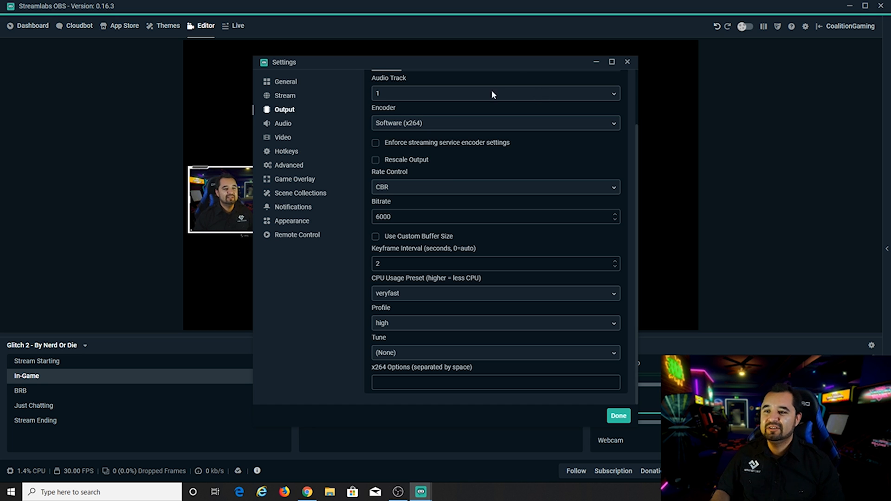
scroll(491, 90, "up", 2)
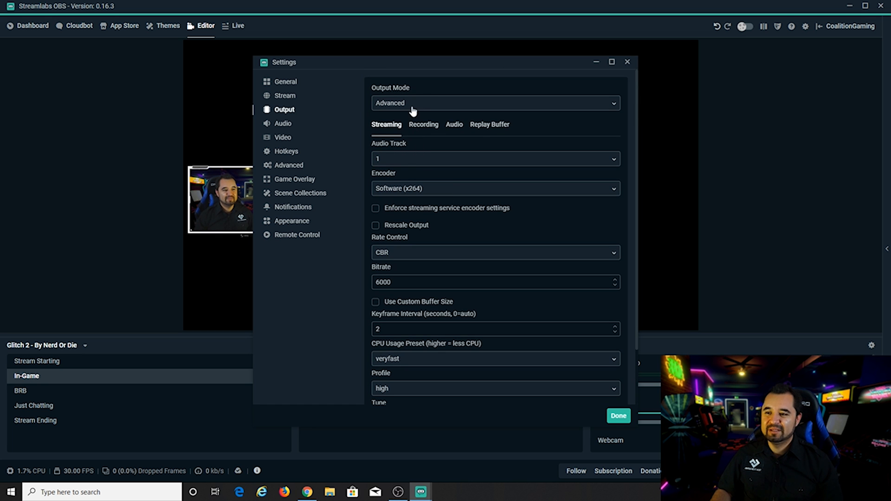
Switch the streaming encoder to Hardware (NVENC) (new) with a bitrate of 6000 and a keyframe interval of 2 seconds.
left_click(408, 190)
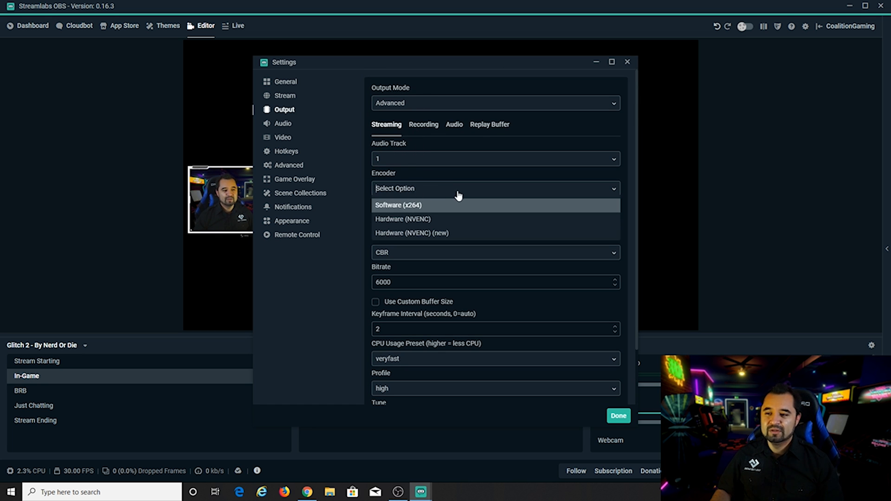
left_click(430, 234)
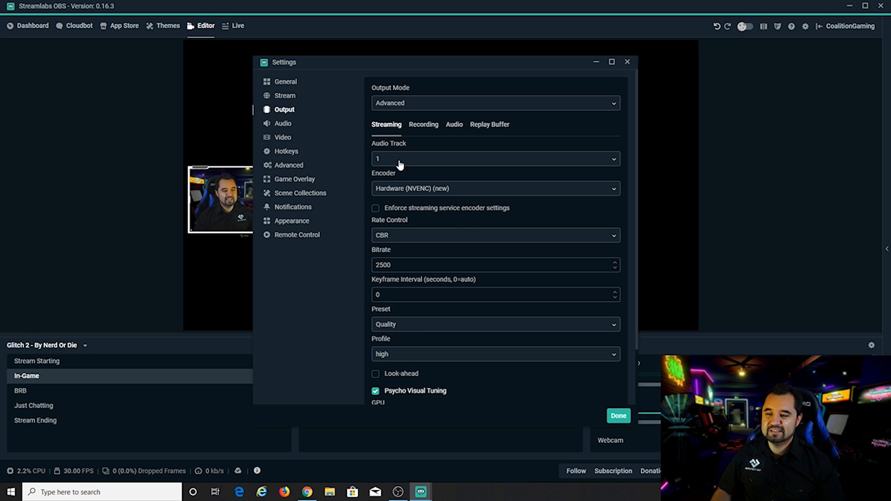
left_click_drag(393, 265, 356, 268)
type("6000")
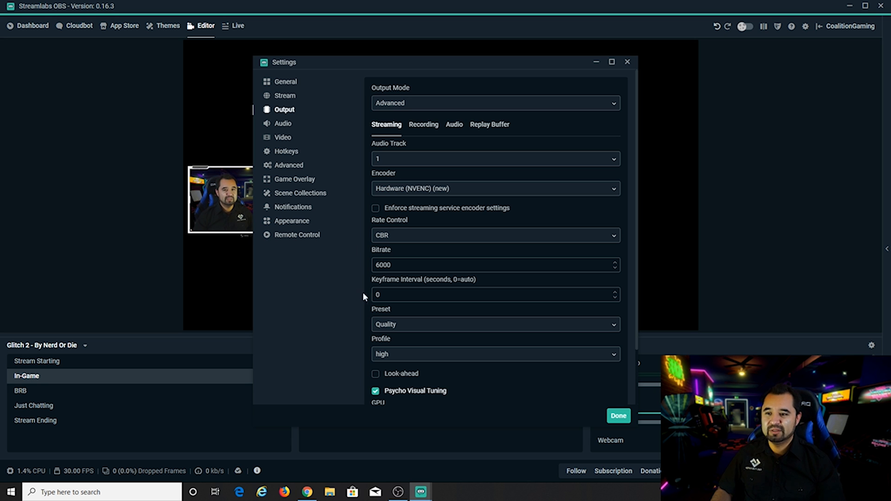
type("2")
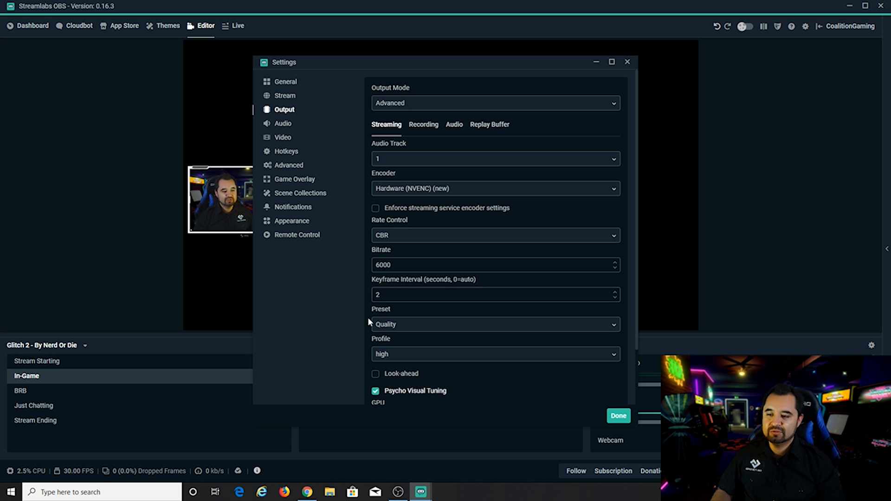
Set the NVENC encoder's preset to Max Quality and look over the preset choices.
scroll(390, 301, "down", 1)
left_click(418, 278)
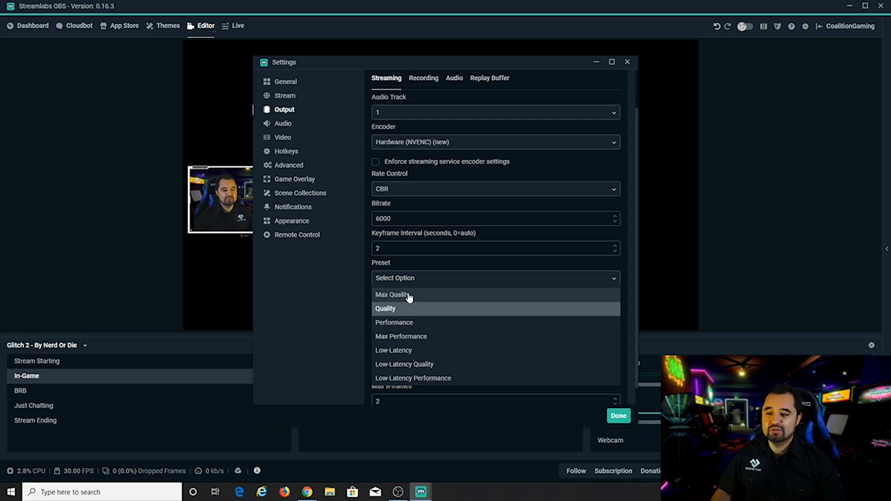
left_click(408, 296)
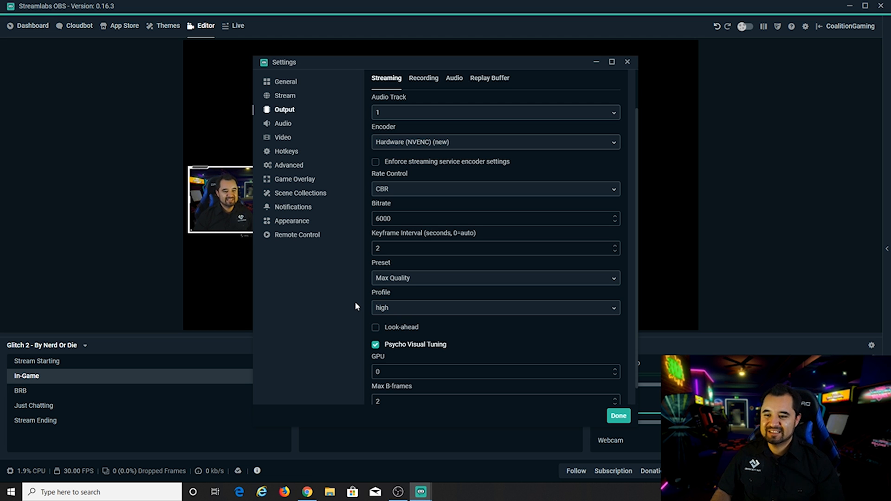
left_click(430, 284)
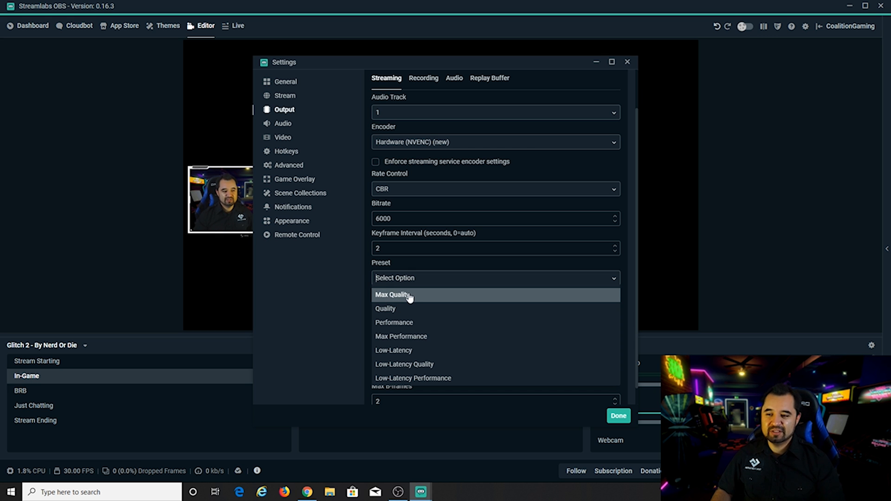
left_click(341, 290)
Set the NVENC encoder's preset to Quality after comparing the available presets.
left_click(408, 278)
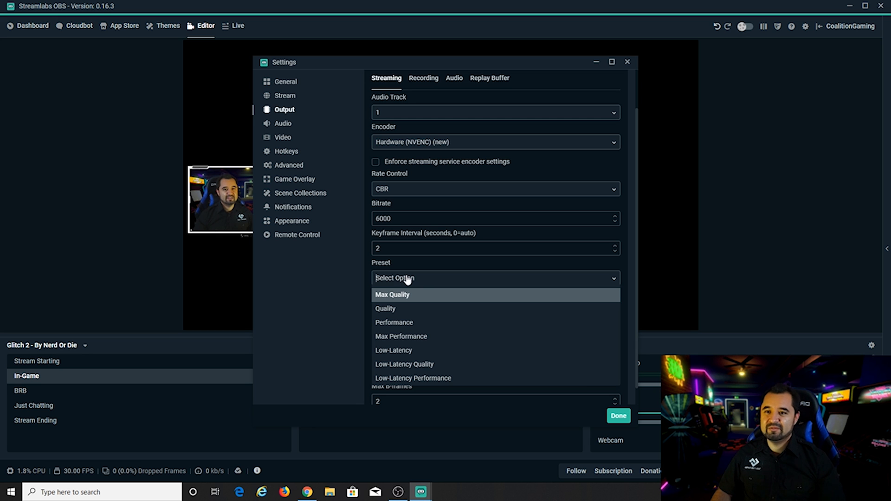
left_click(388, 308)
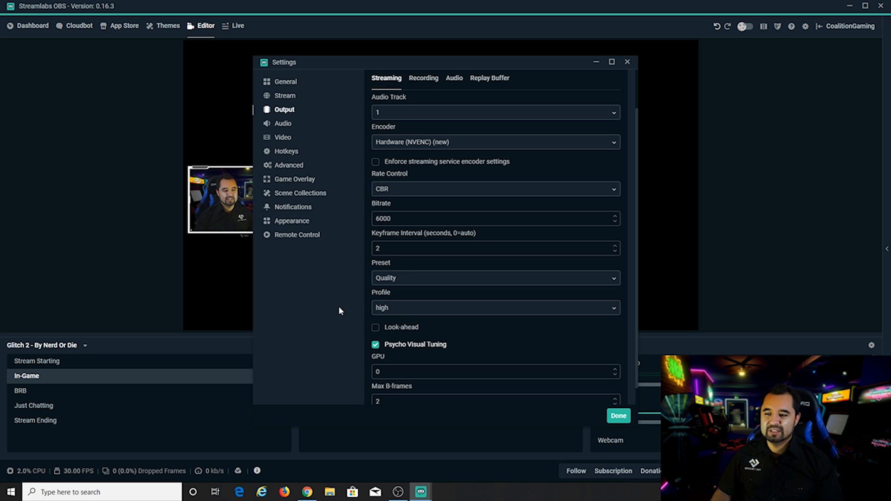
left_click(401, 282)
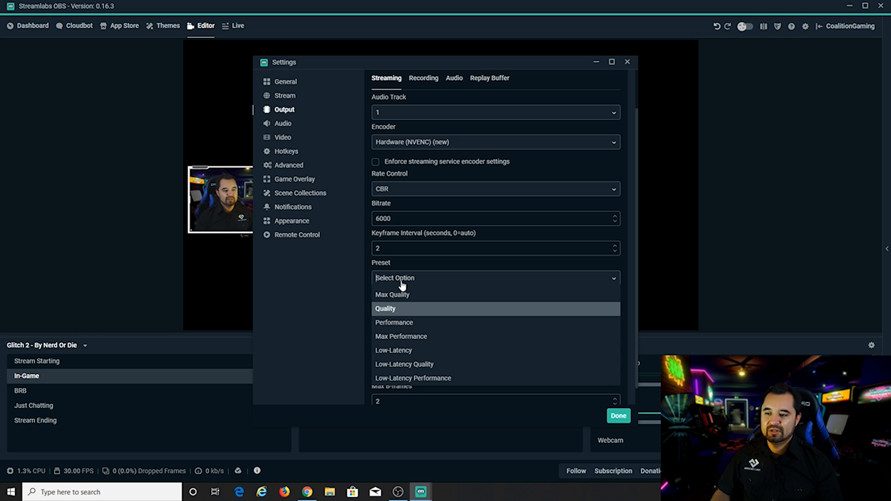
left_click(399, 308)
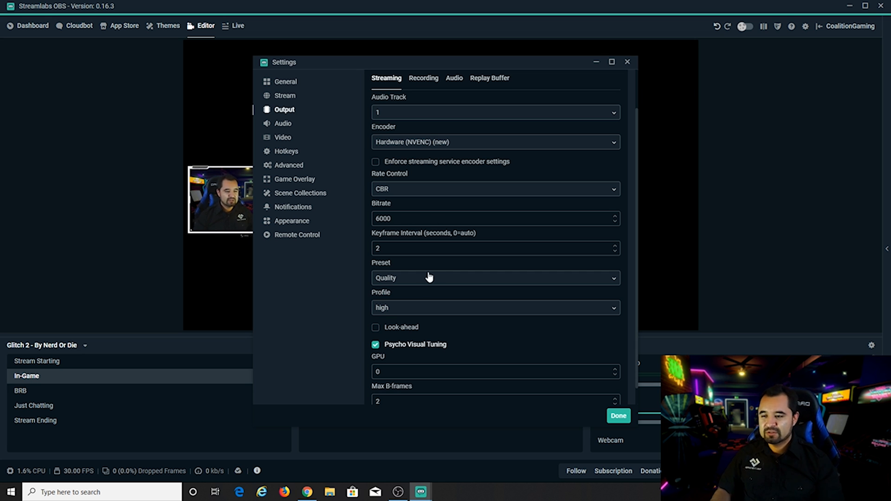
left_click(406, 280)
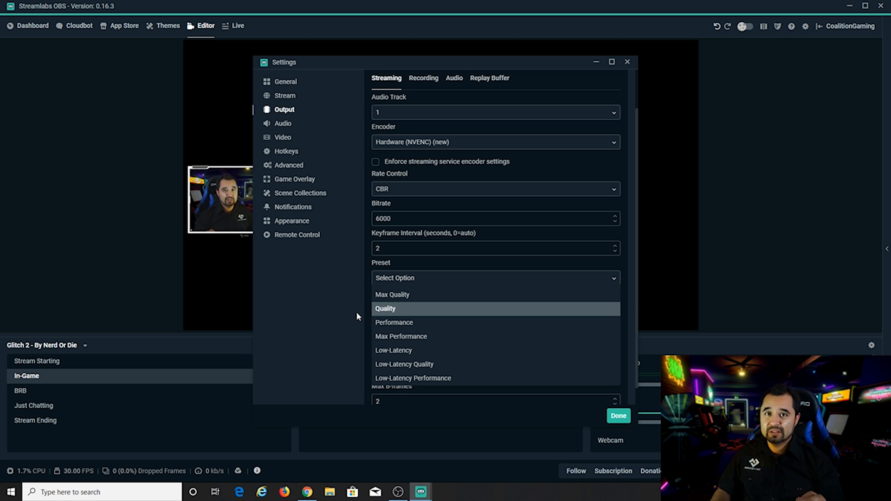
left_click(385, 308)
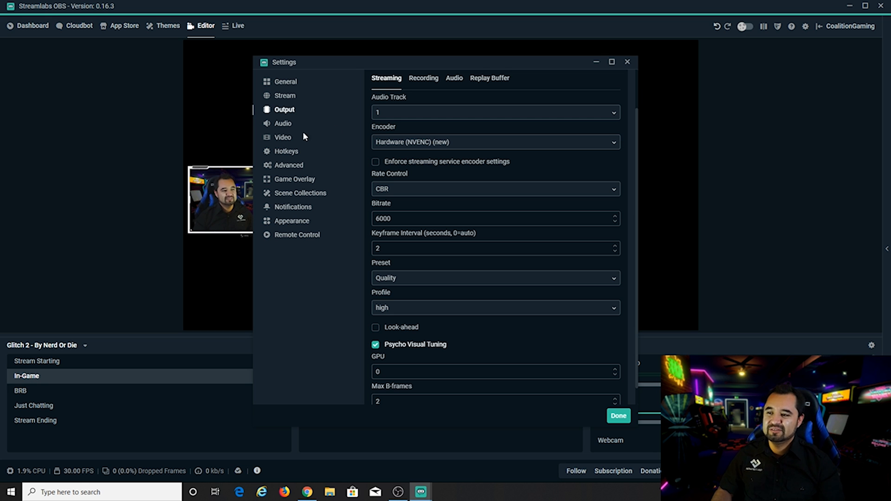
In the video settings, set the downscale filter to Lanczos and the common FPS value to 60, and confirm the settings.
left_click(284, 138)
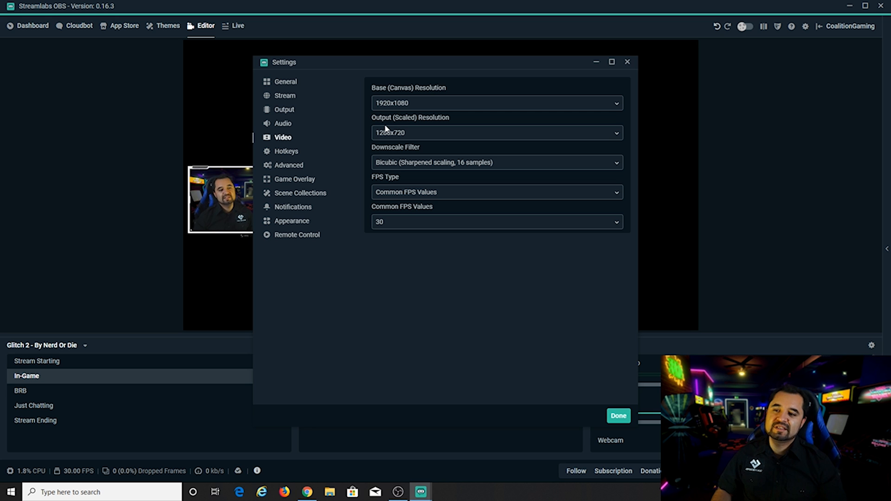
left_click(467, 172)
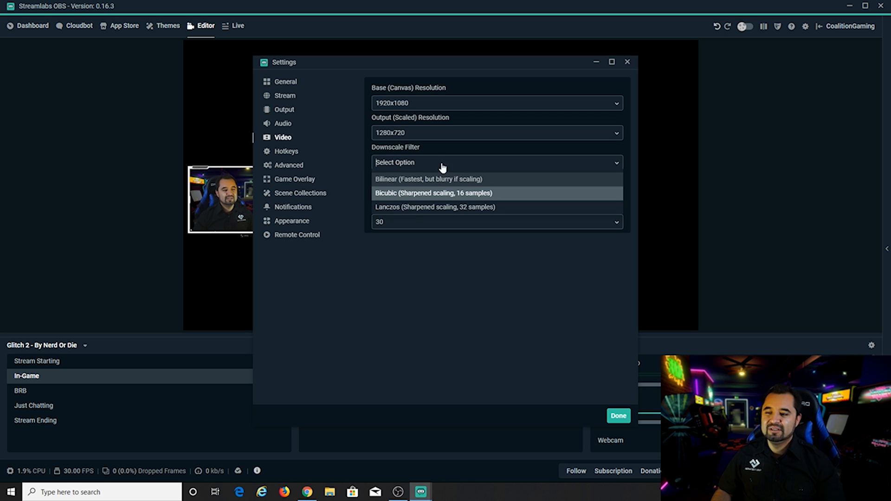
left_click(409, 209)
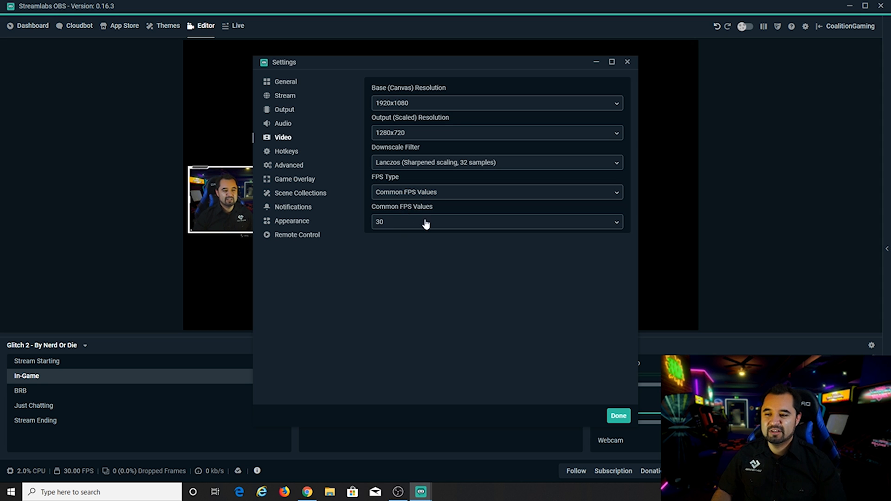
left_click(406, 224)
left_click(386, 334)
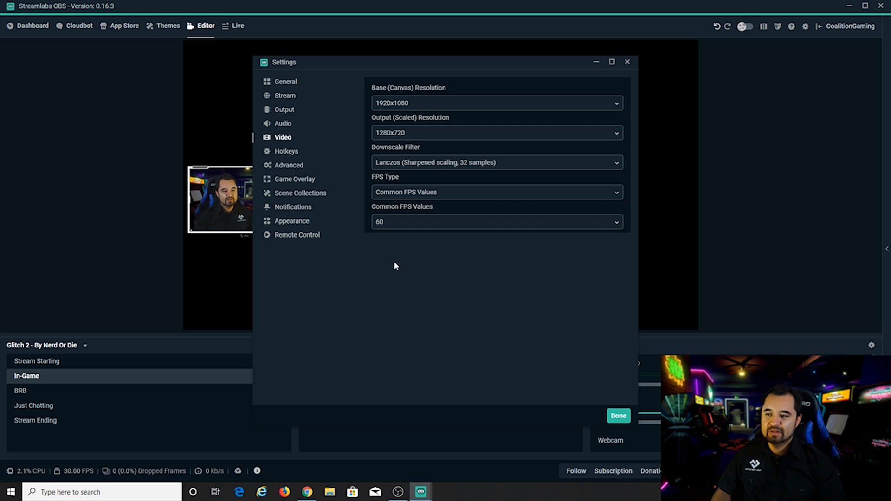
left_click(617, 419)
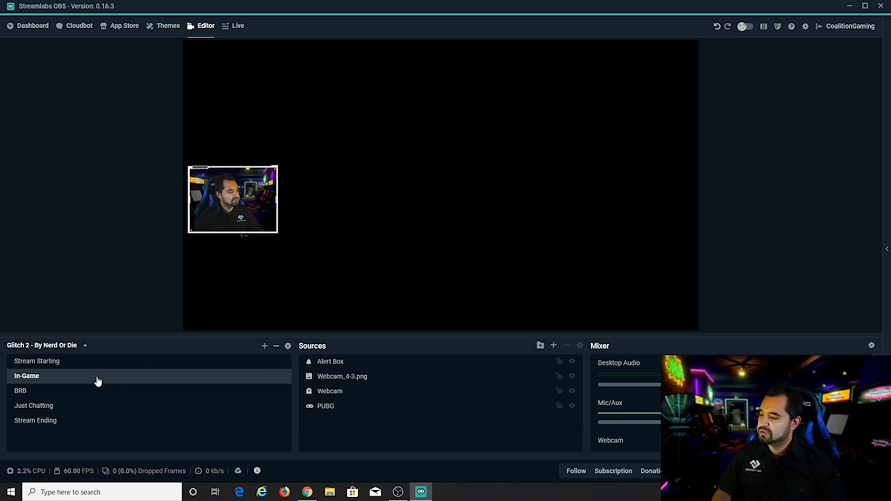
Preview the Stream Starting scene and return to the In-Game scene.
left_click(104, 364)
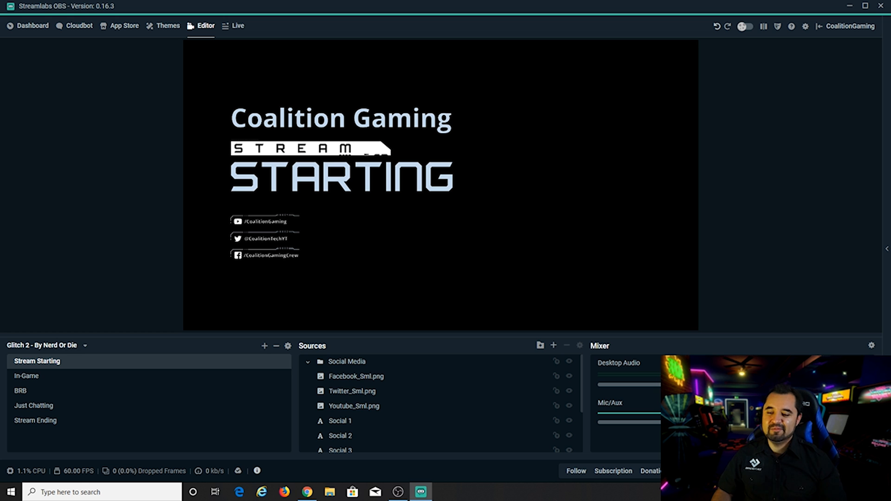
left_click(32, 376)
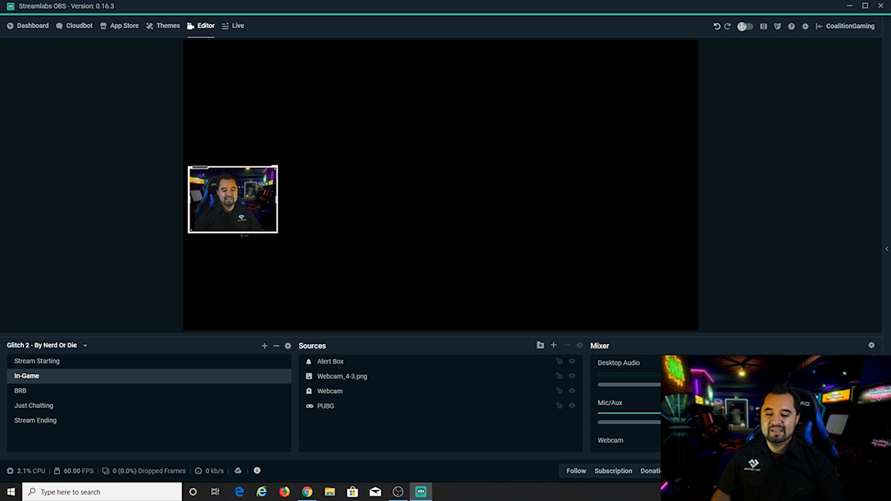
Look over the Desktop Audio, Mic/Aux and Webcam audio sources in the mixer.
scroll(629, 403, "down", 1)
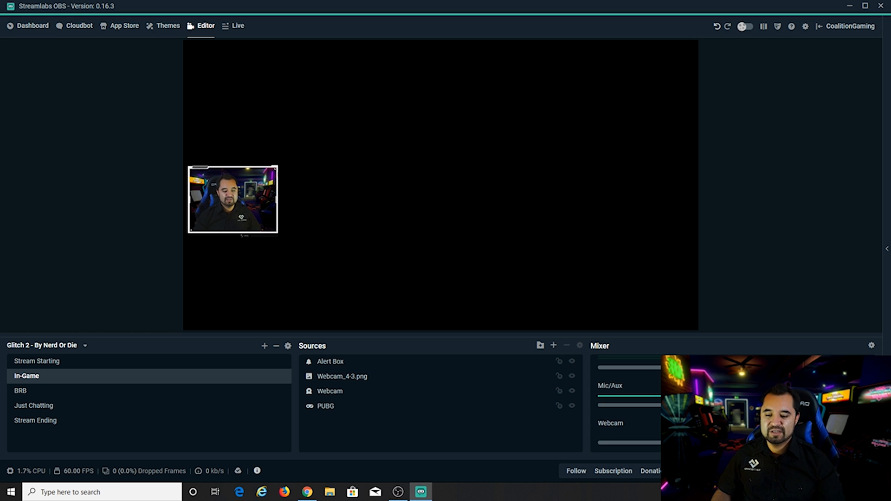
scroll(628, 404, "up", 1)
scroll(629, 403, "down", 1)
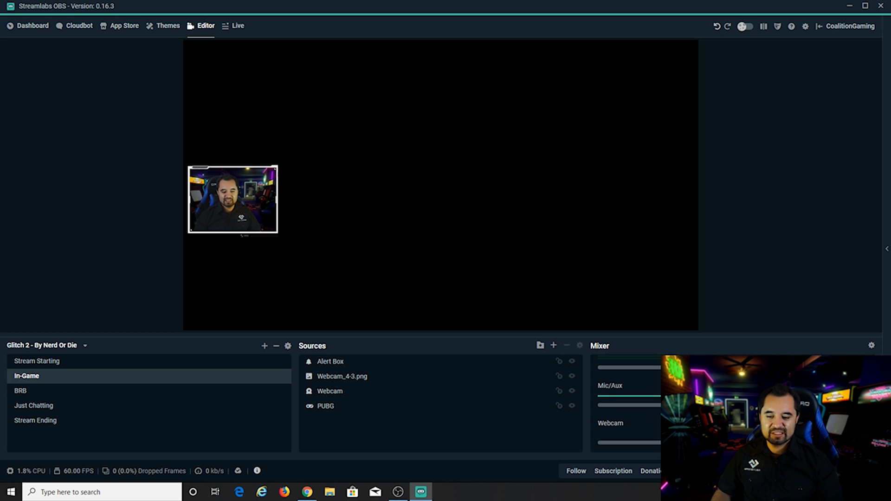
scroll(629, 403, "up", 1)
scroll(629, 404, "down", 1)
scroll(629, 404, "up", 1)
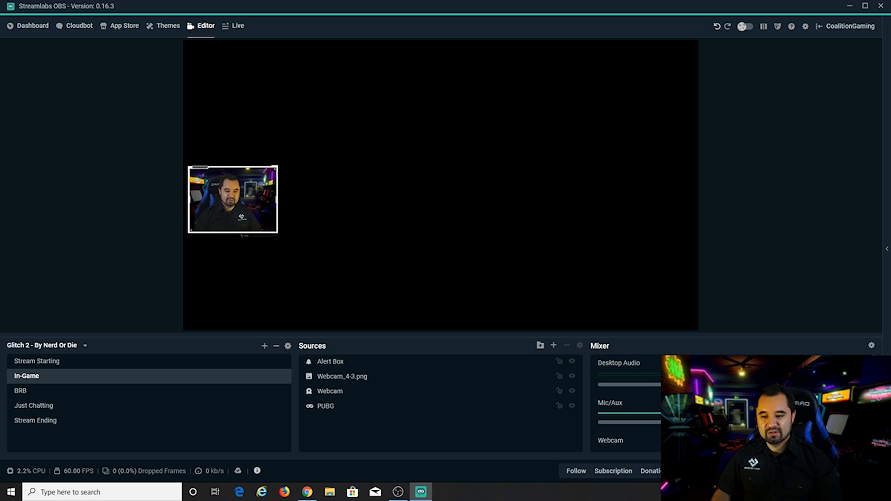
scroll(628, 403, "down", 1)
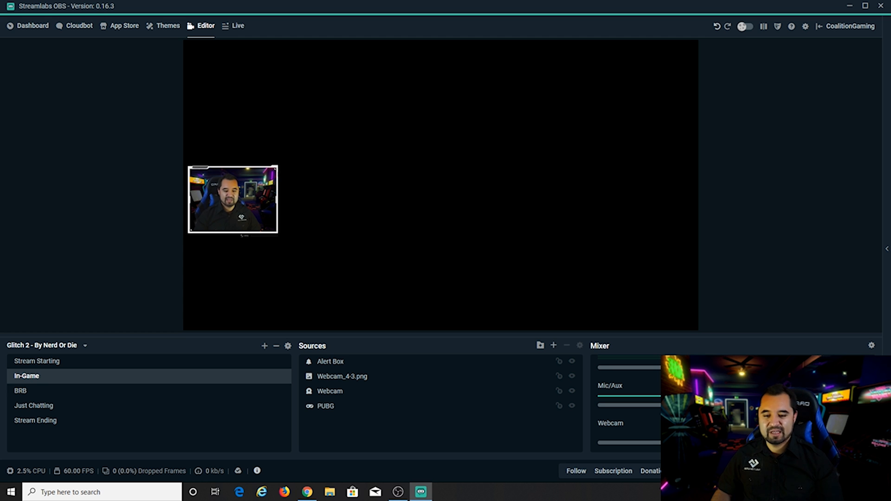
Show the live chat beside the editor and narrow it to a compact width.
left_click(887, 249)
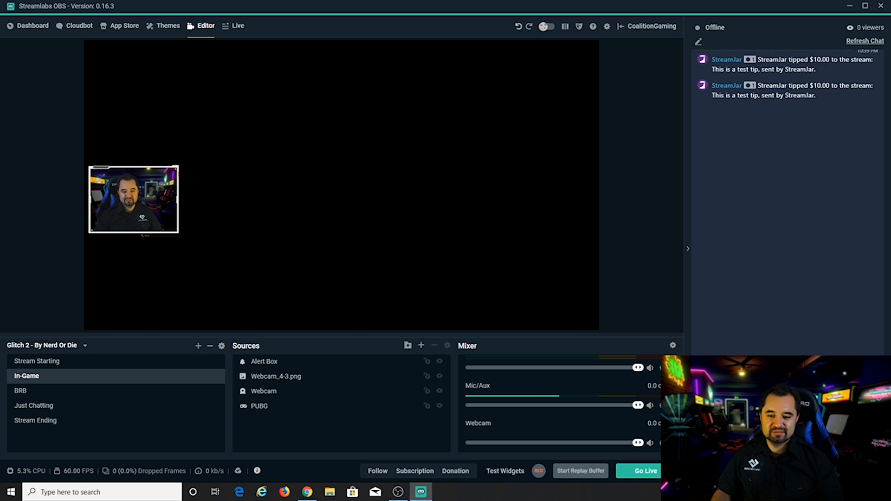
left_click_drag(685, 139, 851, 140)
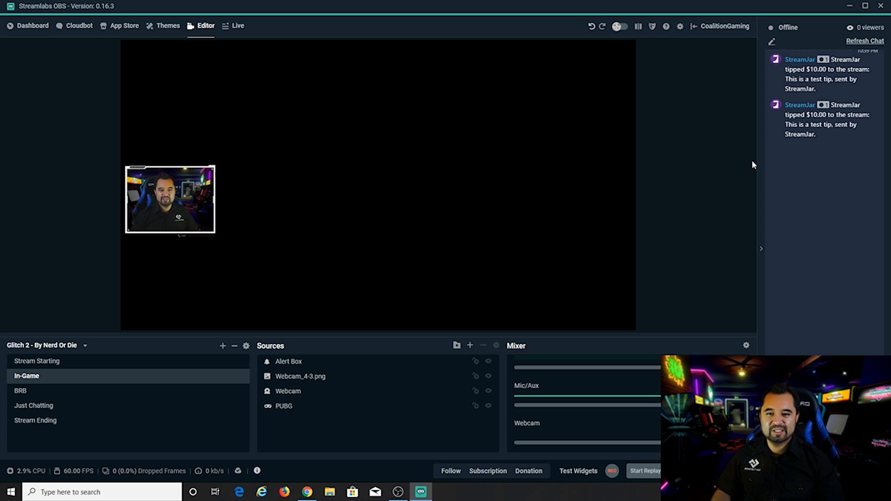
left_click_drag(757, 162, 737, 169)
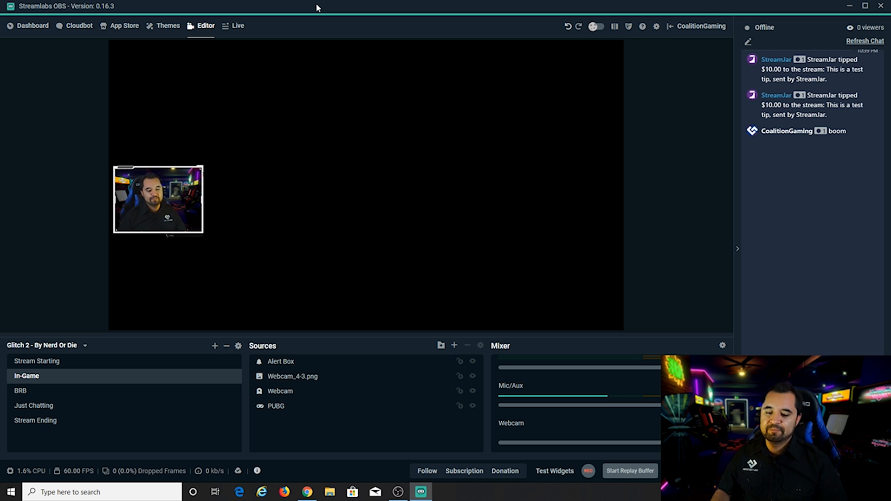
Review the audio settings and the microphones offered for Mic/Auxiliary Device 1, leaving the device selection as it is.
left_click(656, 27)
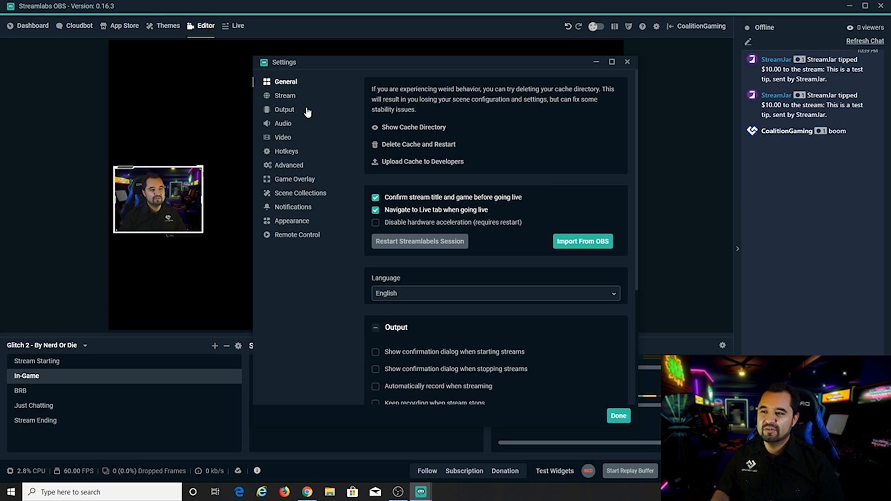
left_click(284, 95)
left_click(282, 123)
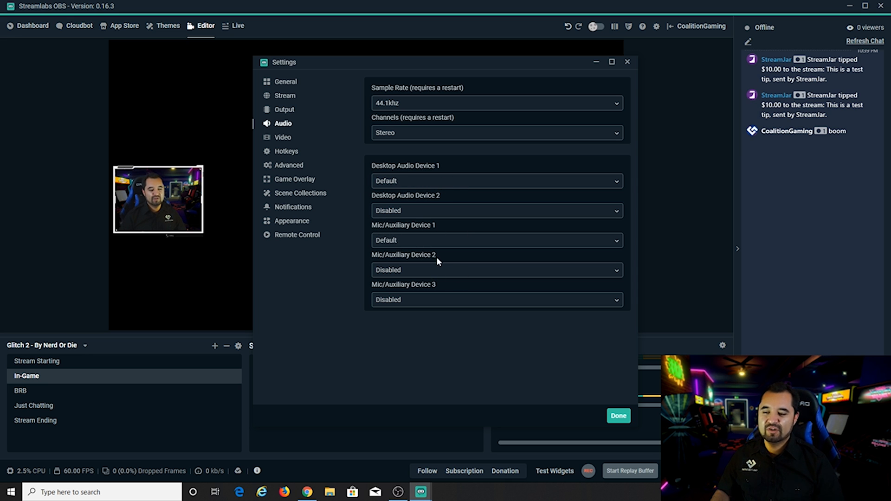
left_click(427, 240)
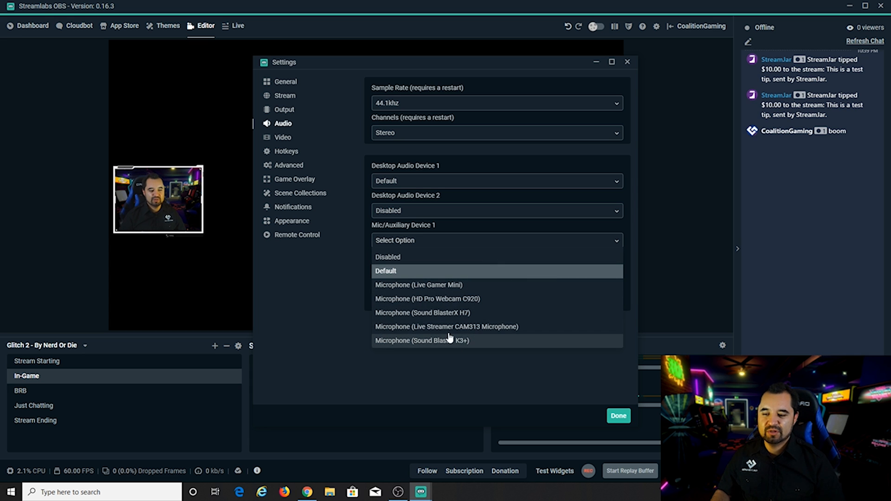
left_click(327, 300)
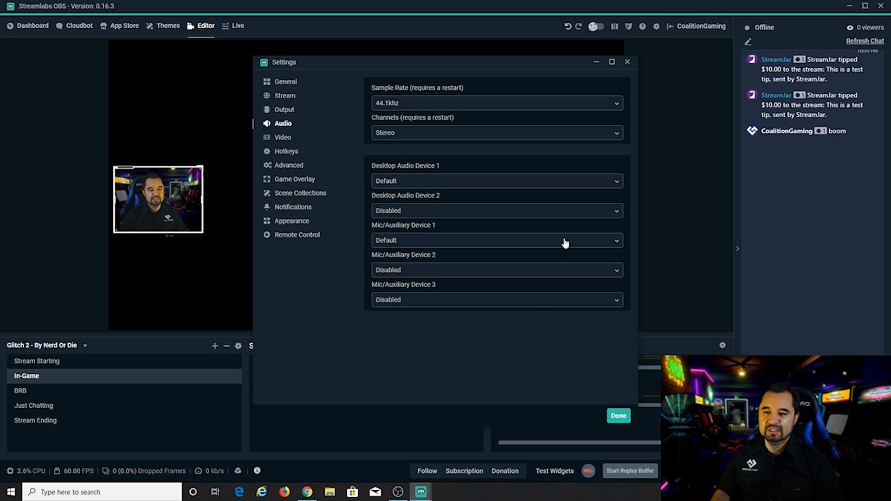
left_click(627, 62)
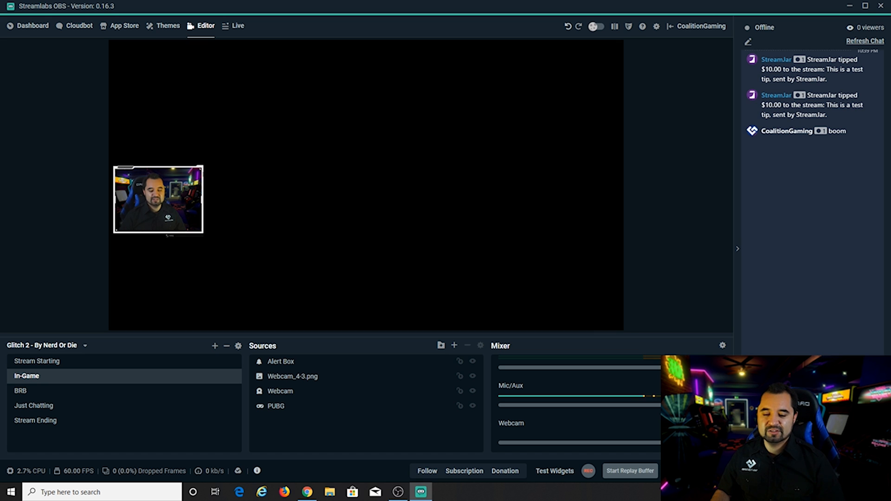
scroll(692, 403, "up", 1)
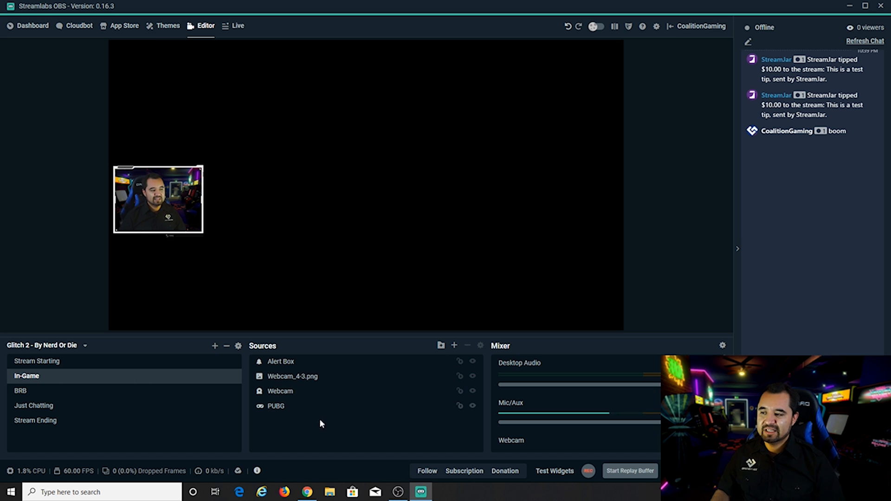
Review the In-Game scene's Alert Box properties, including its moderator tools and source settings.
left_click(284, 363)
right_click(293, 363)
double_click(280, 361)
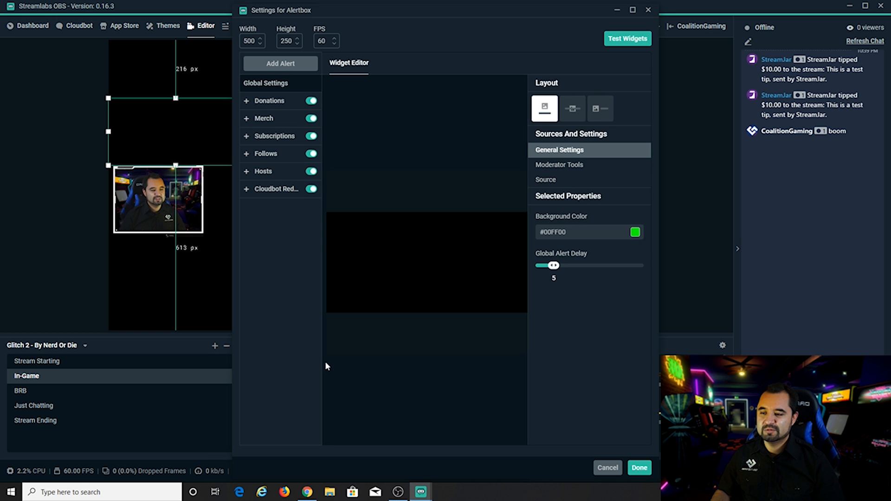
left_click(647, 10)
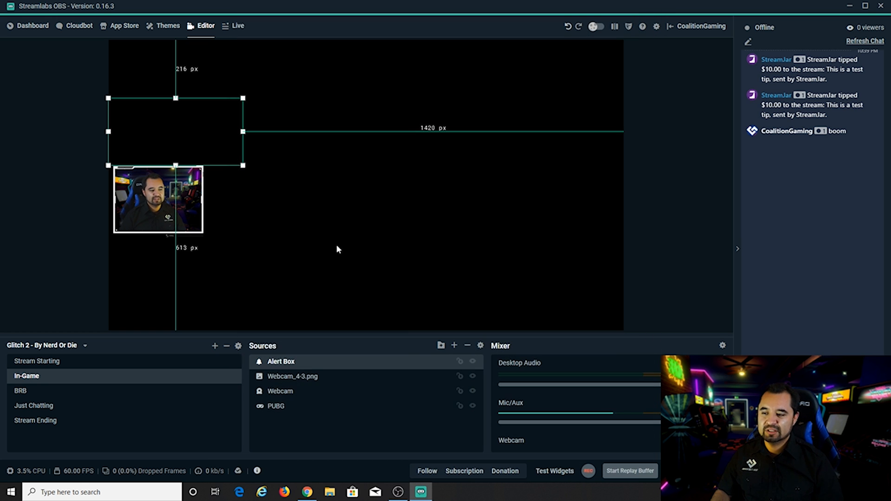
right_click(307, 364)
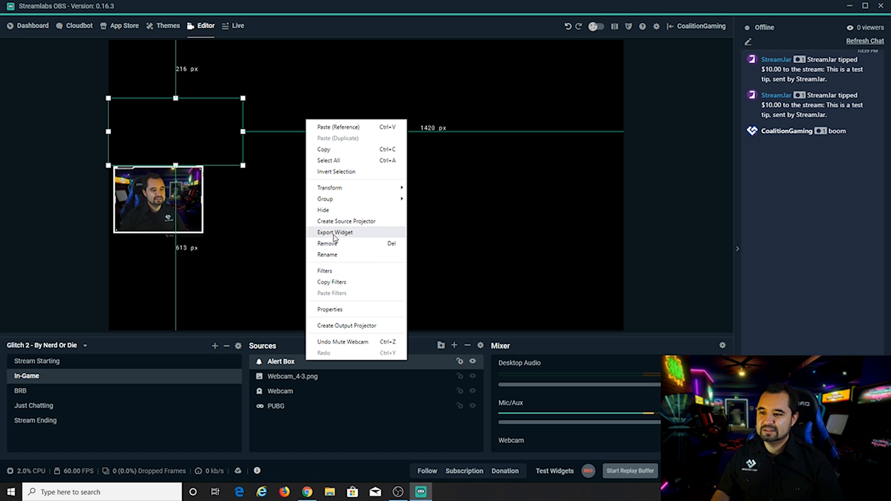
left_click(330, 310)
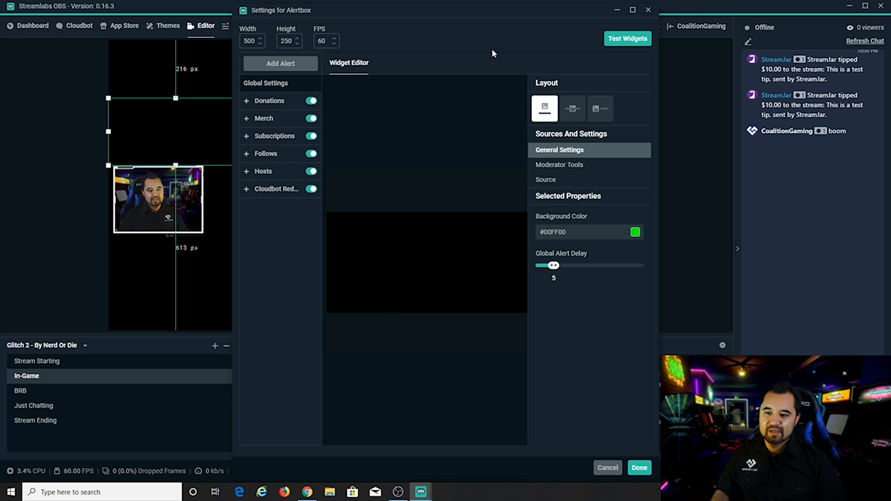
left_click(559, 164)
left_click(560, 180)
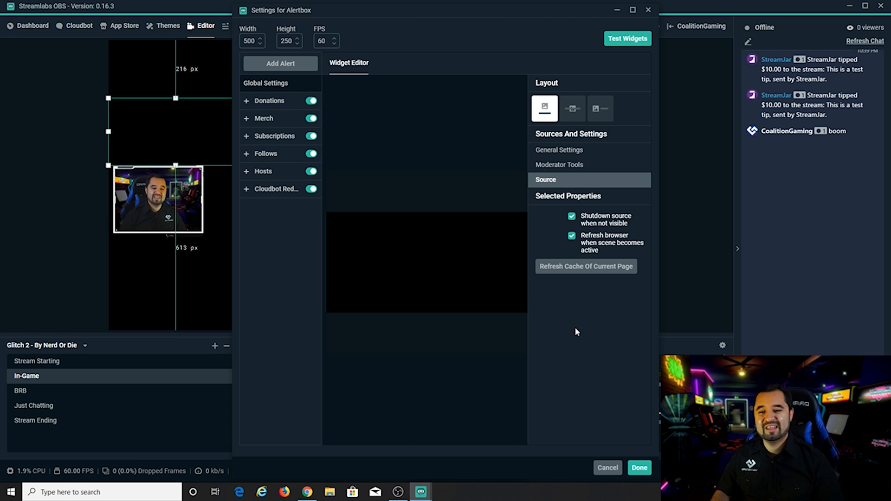
left_click(639, 467)
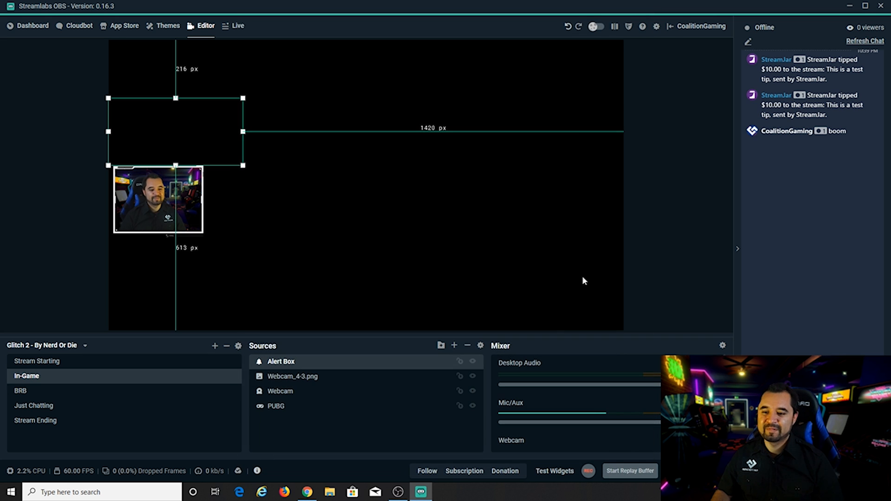
Deselect the Alert Box and switch to the Stream Starting scene.
left_click(654, 287)
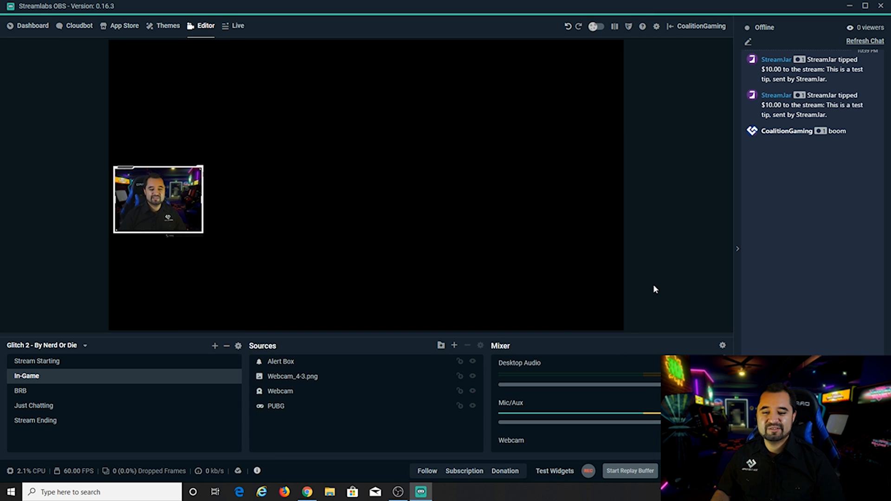
left_click(46, 365)
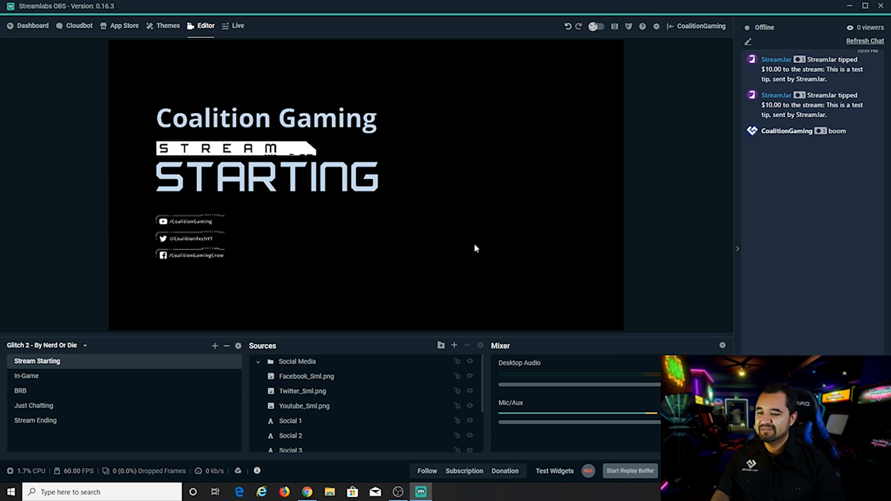